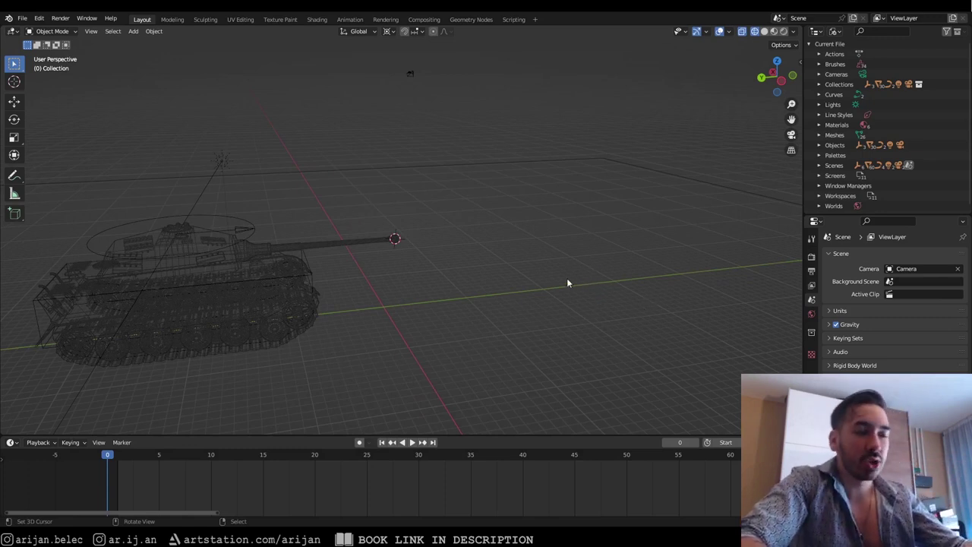
{"action": "middle_click_drag", "start_coordinate": [511, 293], "coordinate": [528, 301]}
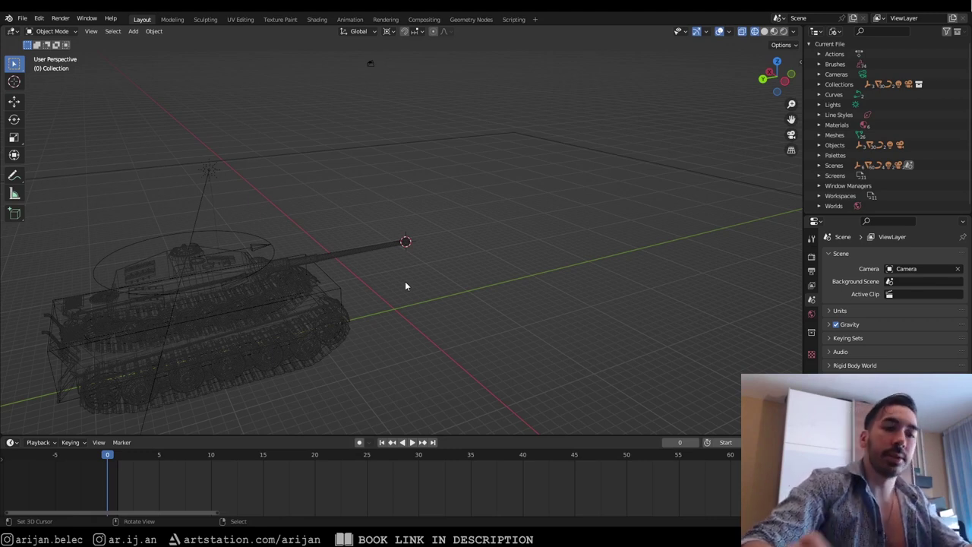
{"action": "middle_click_drag", "start_coordinate": [377, 317], "coordinate": [439, 256]}
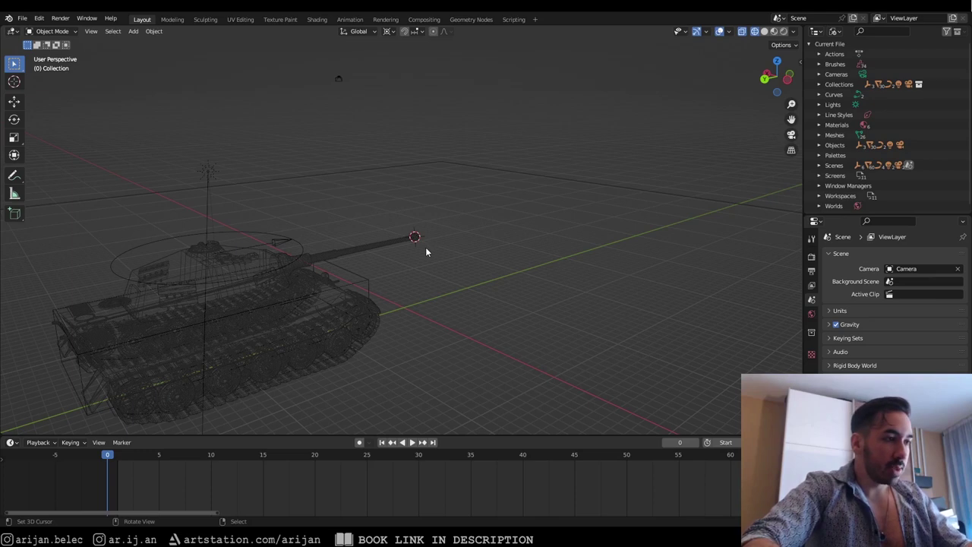
{"action": "middle_click_drag", "start_coordinate": [425, 251], "coordinate": [396, 278]}
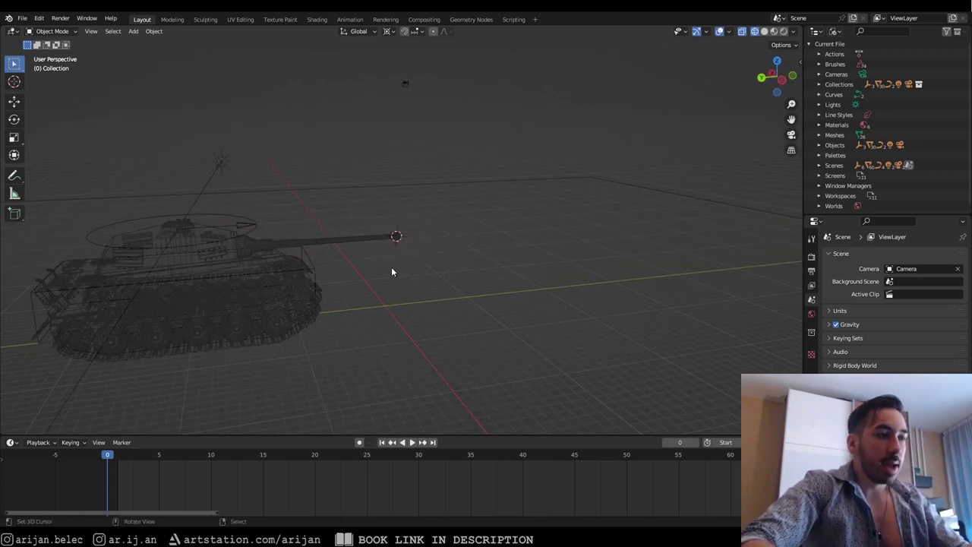
{"action": "middle_click_drag", "start_coordinate": [428, 280], "coordinate": [387, 186]}
{"action": "middle_click_drag", "start_coordinate": [498, 232], "coordinate": [460, 246]}
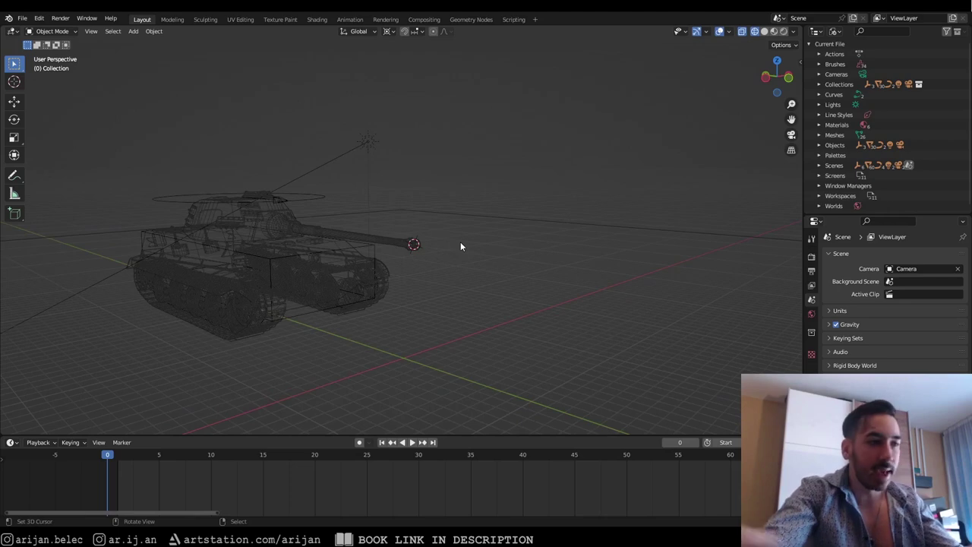
{"action": "mouse_move", "coordinate": [460, 243]}
{"action": "middle_mouse_down"}
{"action": "mouse_move", "coordinate": [497, 259]}
{"action": "mouse_move", "coordinate": [392, 254]}
{"action": "mouse_move", "coordinate": [515, 278]}
{"action": "mouse_move", "coordinate": [447, 261]}
{"action": "mouse_move", "coordinate": [491, 245]}
{"action": "mouse_move", "coordinate": [406, 256]}
{"action": "middle_mouse_up"}
{"action": "key", "text": "shift+z"}
{"action": "key", "text": "shift+z"}
On the tank's gun barrel mesh, select the inner end face of the bore and snap the 3D cursor to it
{"action": "left_click", "coordinate": [371, 261]}
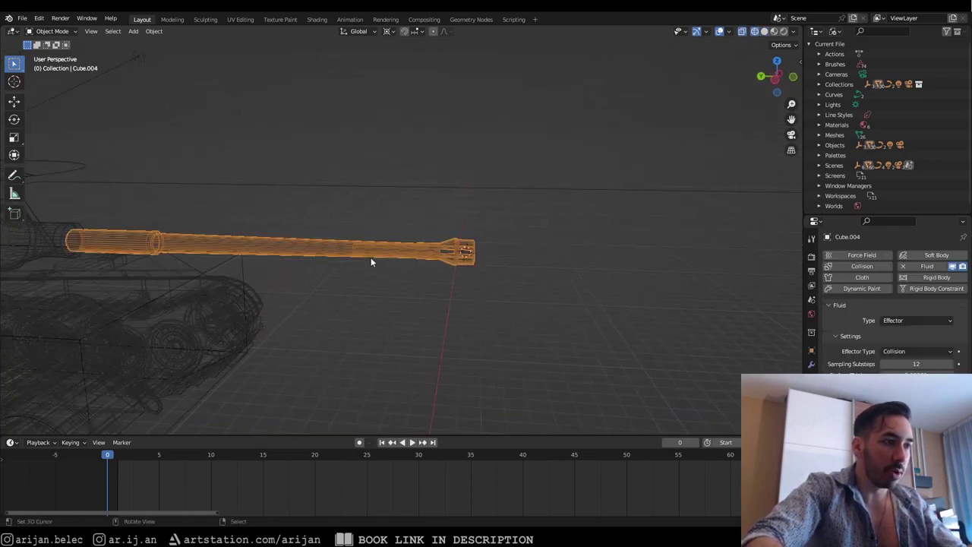
{"action": "key", "text": "Tab"}
{"action": "scroll", "coordinate": [398, 255], "scroll_direction": "up", "scroll_amount": 3}
{"action": "key", "text": "3"}
{"action": "right_click", "coordinate": [399, 255], "text": "alt"}
{"action": "right_click", "coordinate": [338, 253]}
{"action": "right_click", "coordinate": [341, 259]}
{"action": "key", "text": "shift+s"}
{"action": "left_click", "coordinate": [360, 331]}
{"action": "middle_click_drag", "start_coordinate": [360, 331], "coordinate": [405, 281]}
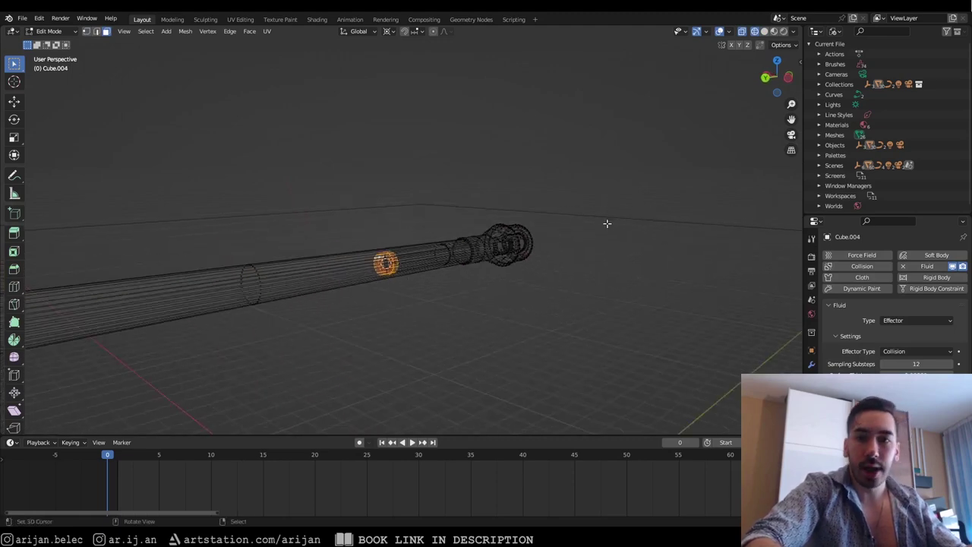
Add a cylinder at the 3D cursor as a separate object and rotate its mesh 90 degrees about the X axis
{"action": "mouse_move", "coordinate": [599, 229]}
{"action": "middle_mouse_down"}
{"action": "mouse_move", "coordinate": [356, 260]}
{"action": "mouse_move", "coordinate": [524, 266]}
{"action": "middle_mouse_up"}
{"action": "key", "text": "shift+z"}
{"action": "key", "text": "Tab"}
{"action": "scroll", "coordinate": [363, 261], "scroll_direction": "up", "scroll_amount": 3}
{"action": "key", "text": "shift+z"}
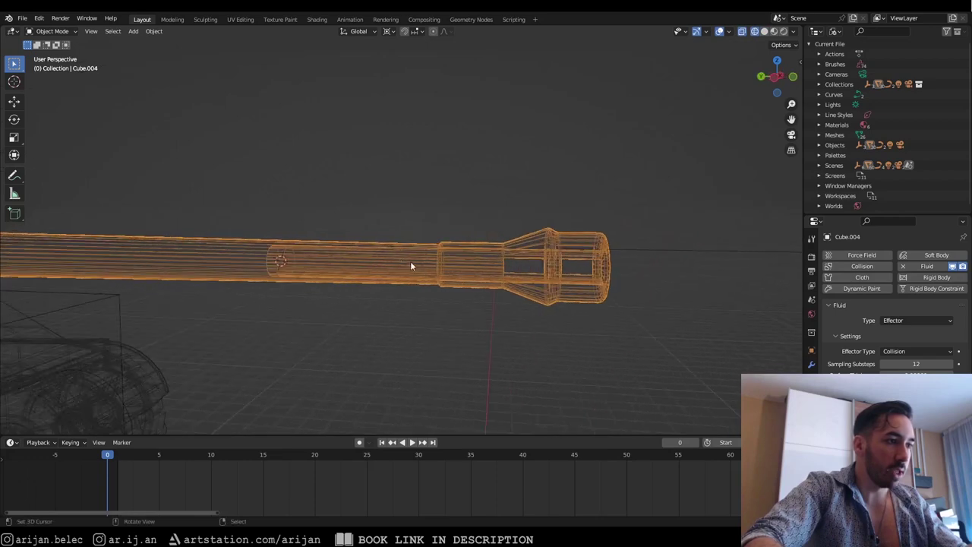
{"action": "key", "text": "shift+a"}
{"action": "mouse_move", "coordinate": [351, 260]}
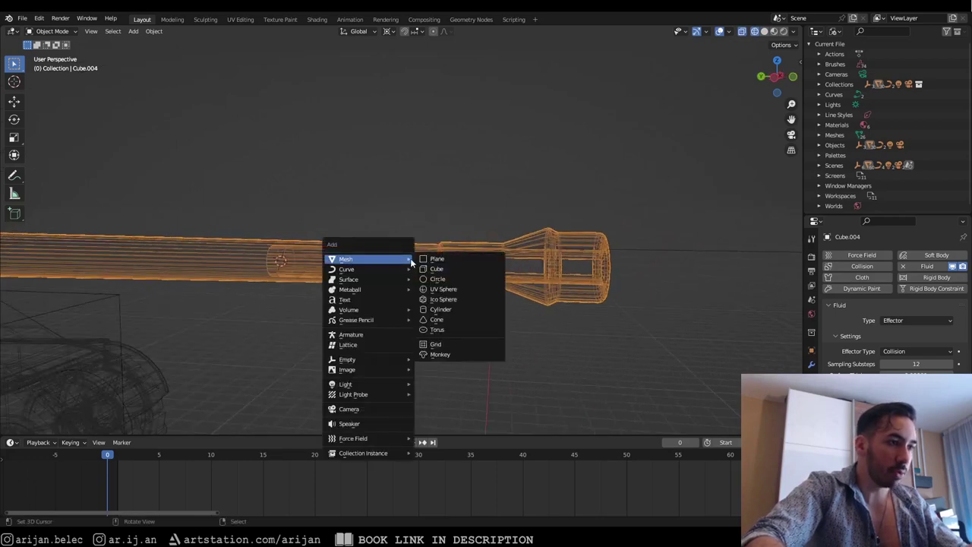
{"action": "left_click", "coordinate": [430, 309]}
{"action": "key", "text": "Tab"}
{"action": "type", "text": "rx"}
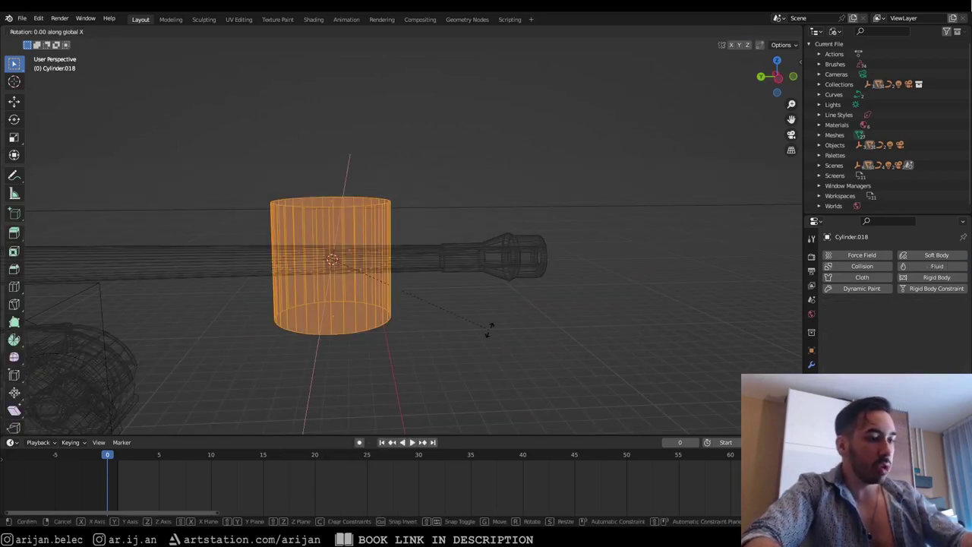
{"action": "type", "text": "90"}
{"action": "key", "text": "Return"}
Scale the cylinder's mesh down until it fits inside the barrel's bore
{"action": "key", "text": "s"}
{"action": "left_click", "coordinate": [346, 304]}
{"action": "scroll", "coordinate": [365, 319], "scroll_direction": "up", "scroll_amount": 2}
{"action": "key", "text": "s"}
{"action": "left_click", "coordinate": [350, 326]}
Move the cylinder object about -0.017 m along Y within the bore and change the transform pivot point
{"action": "key", "text": "Tab"}
{"action": "key", "text": "g"}
{"action": "key", "text": "y"}
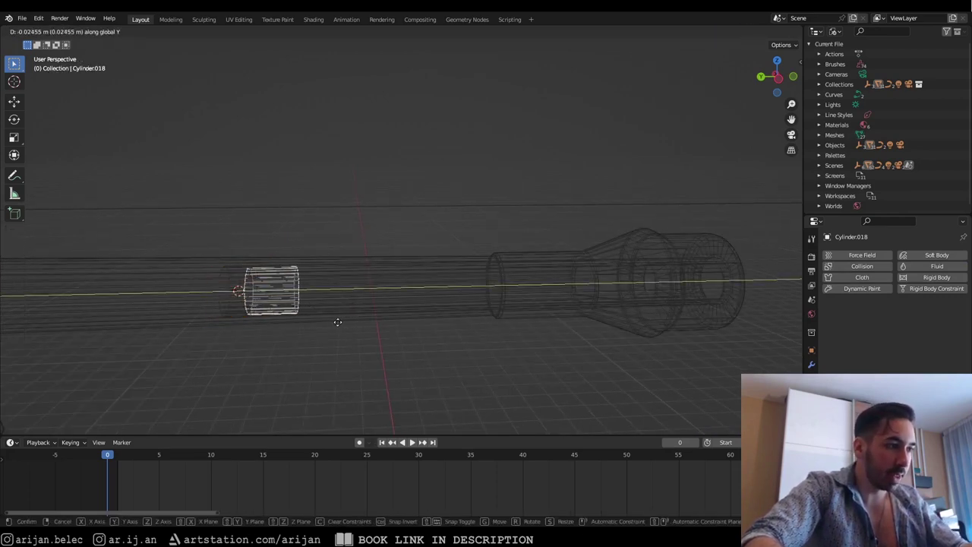
{"action": "left_click", "coordinate": [337, 325]}
{"action": "middle_click_drag", "start_coordinate": [336, 325], "coordinate": [380, 323], "text": "shift"}
{"action": "left_click", "coordinate": [392, 31]}
{"action": "left_click", "coordinate": [414, 76]}
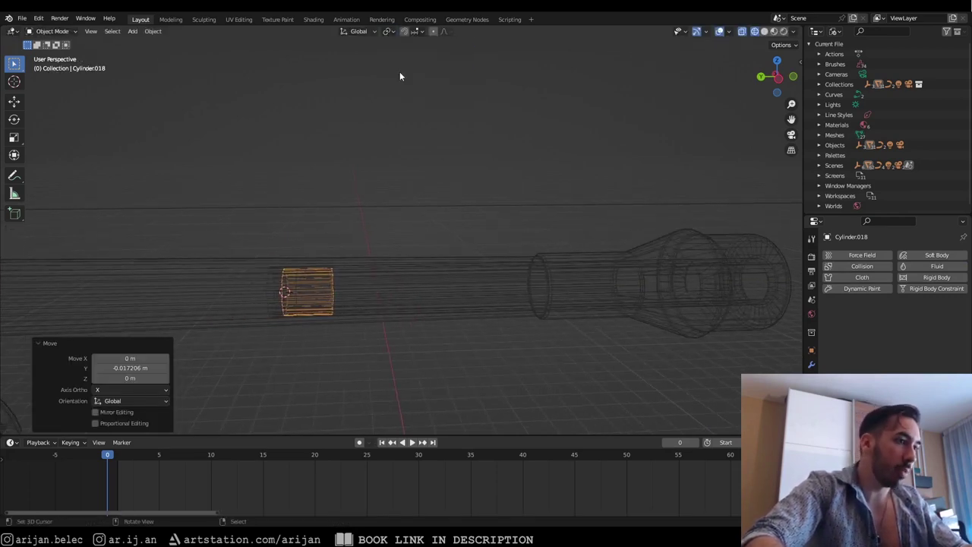
Extrude the cylinder's muzzle-side end face about 0.013 m and scale it down to start a tapered shell nose
{"action": "scroll", "coordinate": [366, 233], "scroll_direction": "up", "scroll_amount": 4}
{"action": "key", "text": "Tab"}
{"action": "right_click", "coordinate": [267, 325]}
{"action": "middle_click_drag", "start_coordinate": [269, 328], "coordinate": [293, 287], "text": "shift"}
{"action": "key", "text": "e"}
{"action": "left_click", "coordinate": [332, 294]}
{"action": "key", "text": "s"}
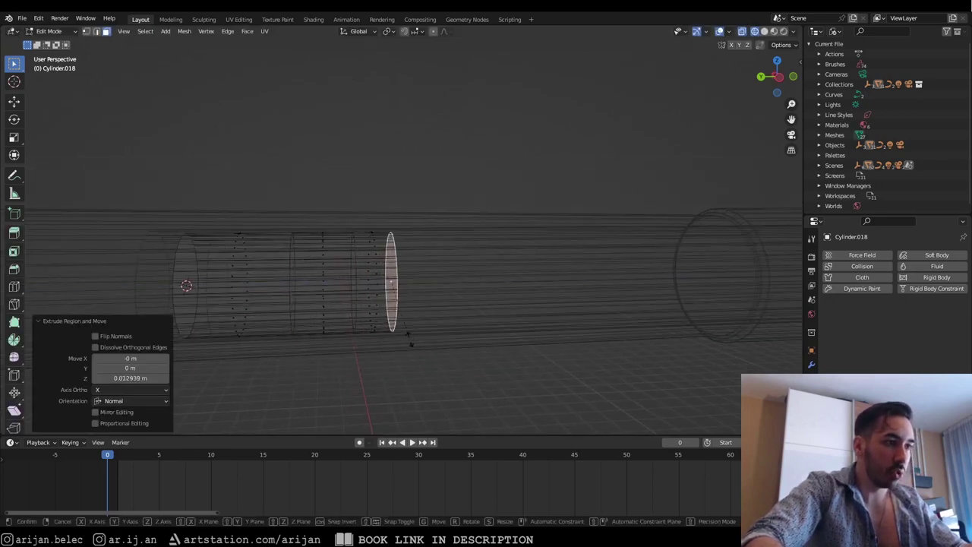
{"action": "left_click", "coordinate": [398, 339]}
Extrude the nose's end face about 0.010 m further and scale it down again
{"action": "key", "text": "e"}
{"action": "left_click", "coordinate": [425, 336]}
{"action": "key", "text": "s"}
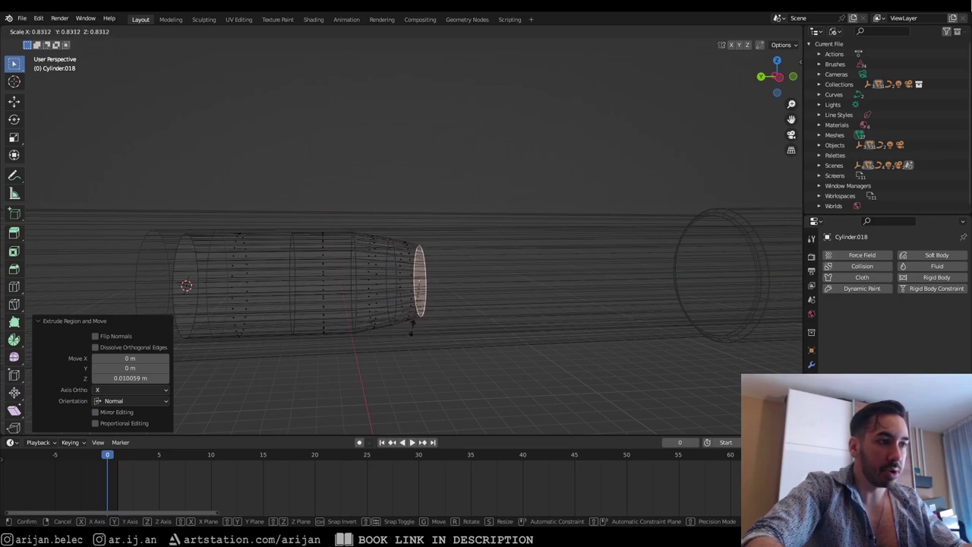
{"action": "left_click", "coordinate": [406, 325]}
Extrude the nose tip about 0.009 m, scale it down, and move its face about 0.0016 m back along Y
{"action": "key", "text": "e"}
{"action": "left_click", "coordinate": [425, 325]}
{"action": "key", "text": "s"}
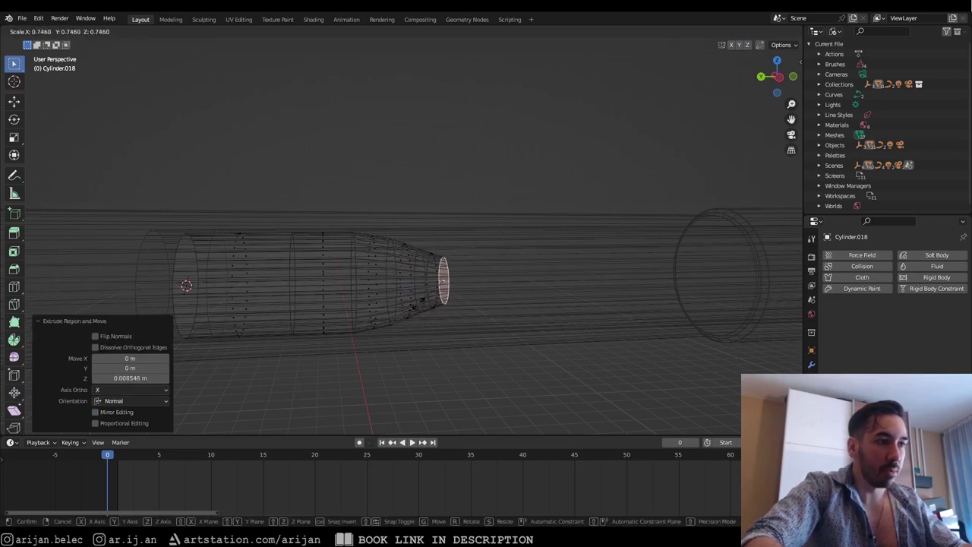
{"action": "left_click", "coordinate": [423, 296]}
{"action": "key", "text": "g"}
{"action": "key", "text": "y"}
{"action": "left_click", "coordinate": [431, 312]}
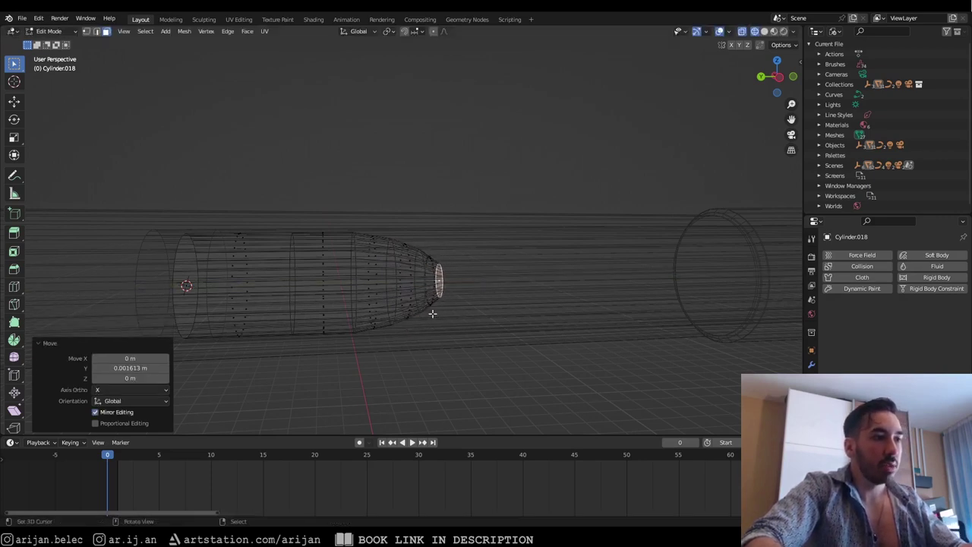
Stretch the entire shell mesh along the Y axis to make it longer
{"action": "key", "text": "a"}
{"action": "scroll", "coordinate": [427, 304], "scroll_direction": "down", "scroll_amount": 5}
{"action": "key", "text": "s"}
{"action": "key", "text": "y"}
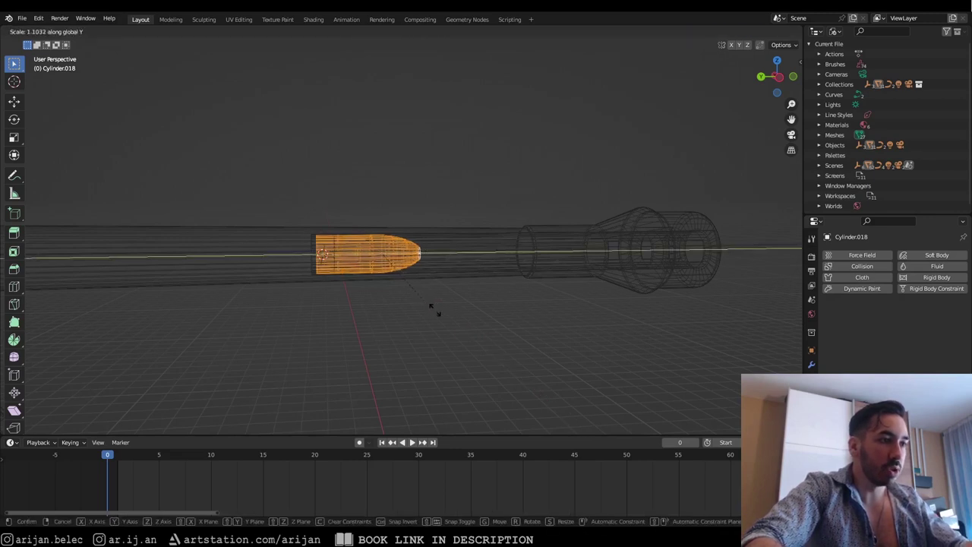
{"action": "left_click", "coordinate": [444, 318]}
Shift the shell's rear end along Y to adjust its length, and return to Object Mode
{"action": "left_click", "coordinate": [303, 255], "text": "alt"}
{"action": "key", "text": "g"}
{"action": "key", "text": "y"}
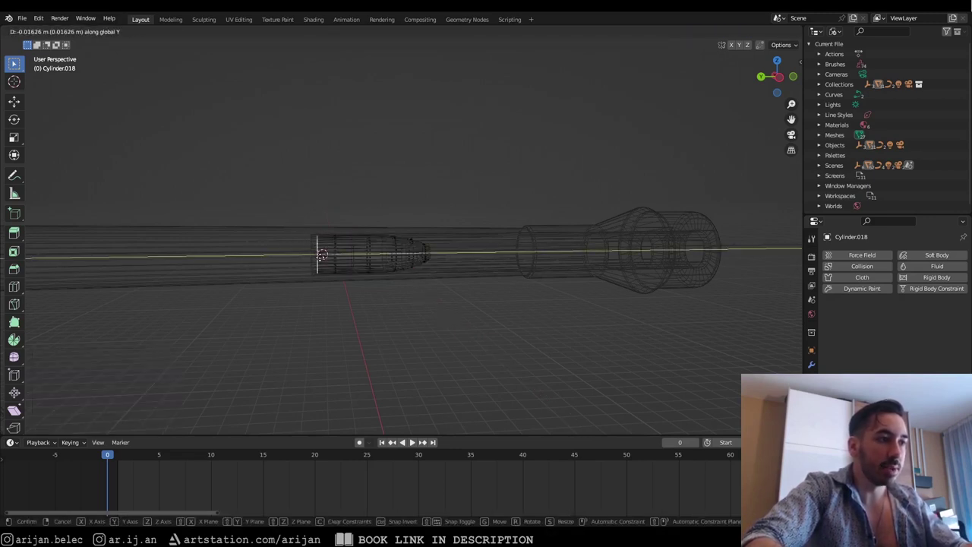
{"action": "left_click", "coordinate": [321, 257]}
{"action": "key", "text": "Tab"}
Examine how the shell sits inside the barrel from several angles, in both wireframe and the other shading mode
{"action": "mouse_move", "coordinate": [407, 290]}
{"action": "middle_mouse_down"}
{"action": "mouse_move", "coordinate": [508, 306]}
{"action": "mouse_move", "coordinate": [375, 290]}
{"action": "middle_mouse_up"}
{"action": "scroll", "coordinate": [385, 287], "scroll_direction": "down", "scroll_amount": 2}
{"action": "key", "text": "shift+z"}
{"action": "key", "text": "shift+z"}
{"action": "scroll", "coordinate": [354, 286], "scroll_direction": "down", "scroll_amount": 3}
{"action": "key", "text": "shift+z"}
{"action": "key", "text": "shift+z"}
{"action": "mouse_move", "coordinate": [182, 281]}
{"action": "middle_mouse_down"}
{"action": "mouse_move", "coordinate": [328, 271]}
{"action": "mouse_move", "coordinate": [329, 250]}
{"action": "mouse_move", "coordinate": [330, 265]}
{"action": "mouse_move", "coordinate": [347, 263]}
{"action": "middle_mouse_up"}
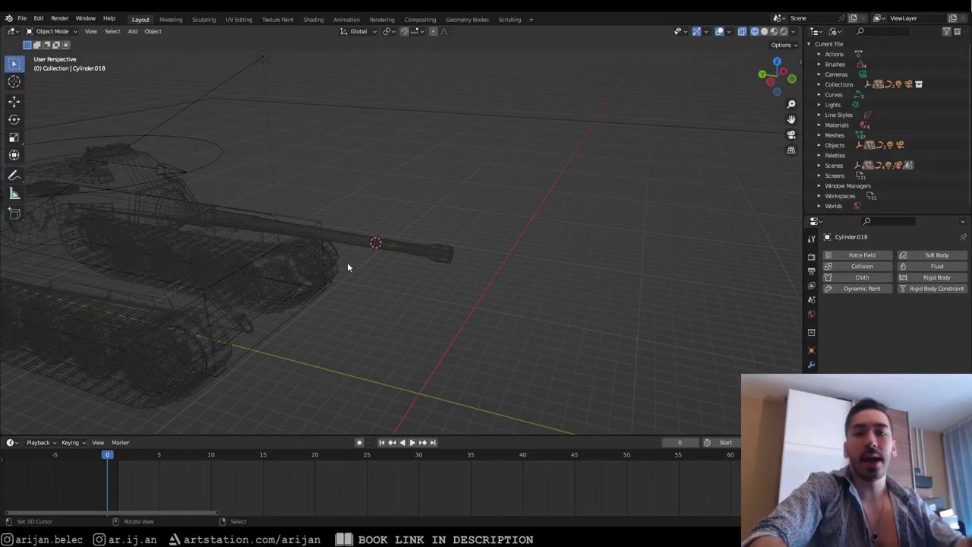
{"action": "middle_click_drag", "start_coordinate": [393, 333], "coordinate": [408, 300]}
{"action": "key", "text": "g"}
{"action": "key", "text": "y"}
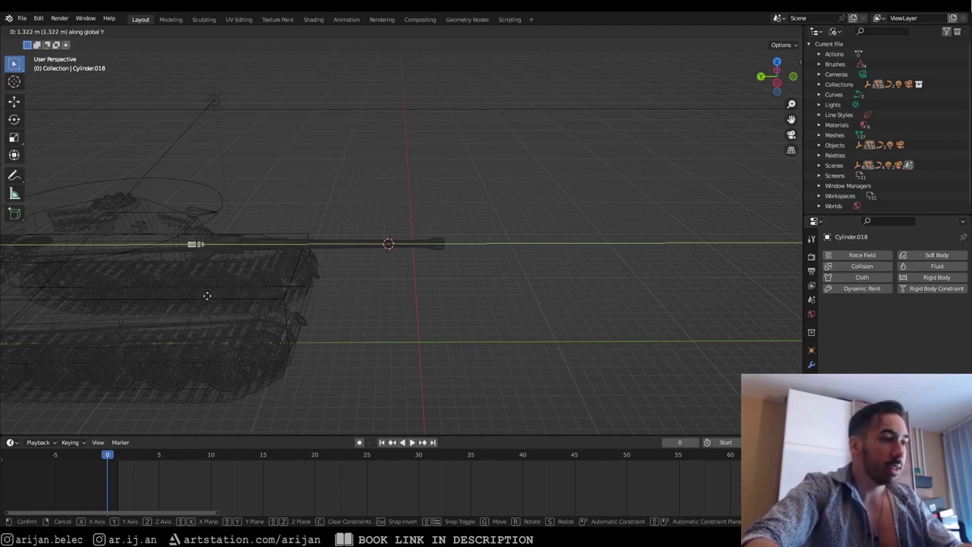
{"action": "right_click", "coordinate": [370, 258]}
Inspect the muzzle end of the barrel around the shell and play back the first frames of the timeline
{"action": "key", "text": "shift+z"}
{"action": "scroll", "coordinate": [397, 253], "scroll_direction": "up", "scroll_amount": 3}
{"action": "key", "text": "shift+z"}
{"action": "scroll", "coordinate": [399, 254], "scroll_direction": "down", "scroll_amount": 1}
{"action": "middle_click_drag", "start_coordinate": [403, 254], "coordinate": [406, 244]}
{"action": "scroll", "coordinate": [406, 246], "scroll_direction": "up", "scroll_amount": 4}
{"action": "scroll", "coordinate": [388, 250], "scroll_direction": "down", "scroll_amount": 4}
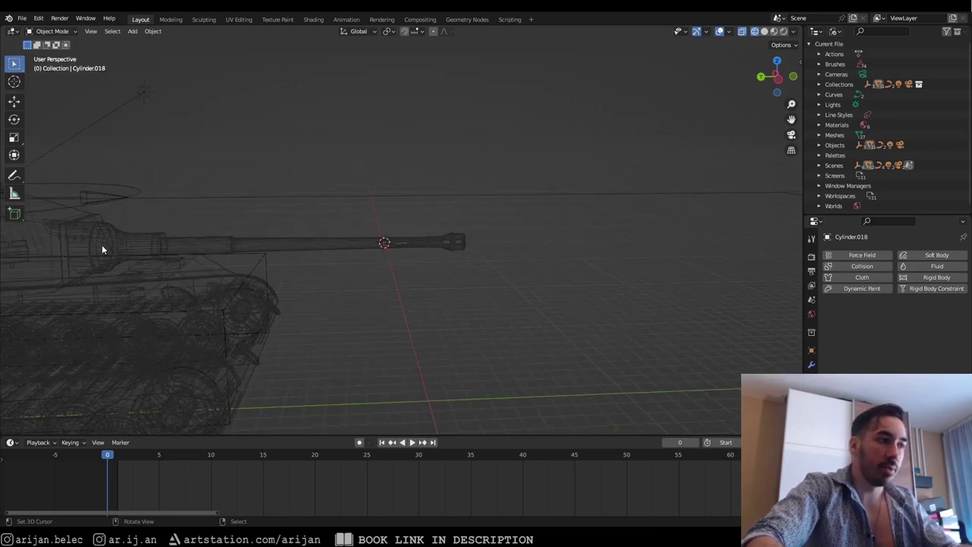
{"action": "scroll", "coordinate": [407, 270], "scroll_direction": "up", "scroll_amount": 2}
{"action": "key", "text": "space"}
{"action": "key", "text": "space"}
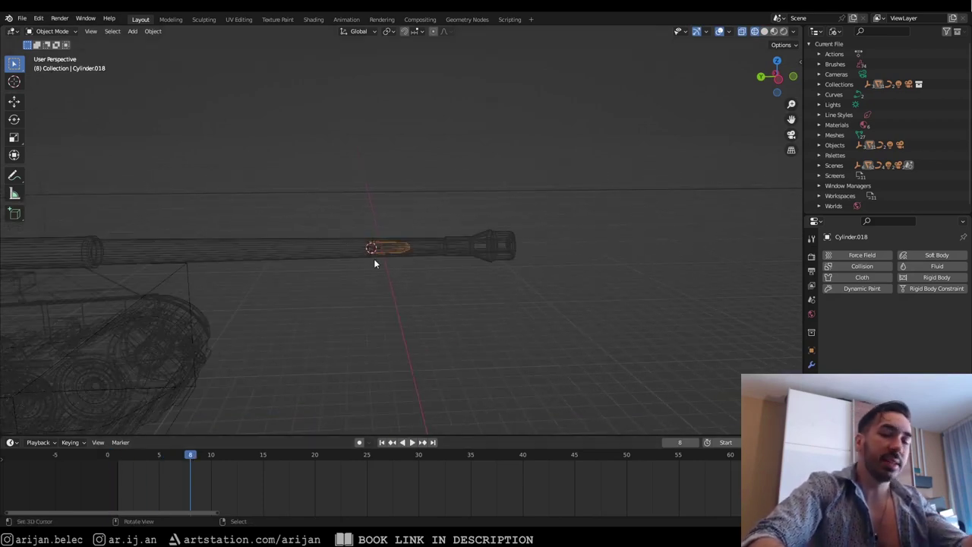
{"action": "left_click_drag", "start_coordinate": [188, 460], "coordinate": [123, 460]}
{"action": "key", "text": "space"}
Try to insert a location keyframe on the shell at frame 10
{"action": "left_click", "coordinate": [211, 465]}
{"action": "key", "text": "i"}
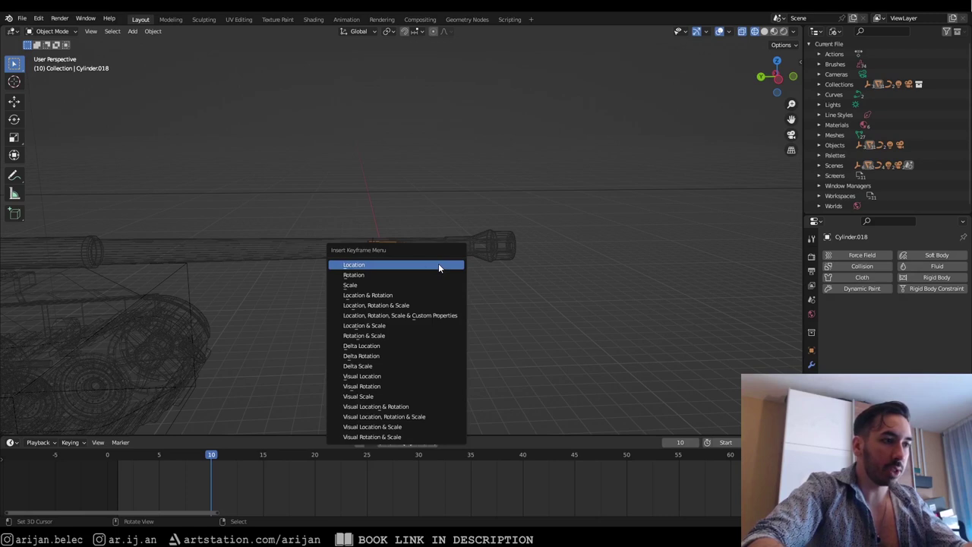
{"action": "left_click", "coordinate": [438, 264]}
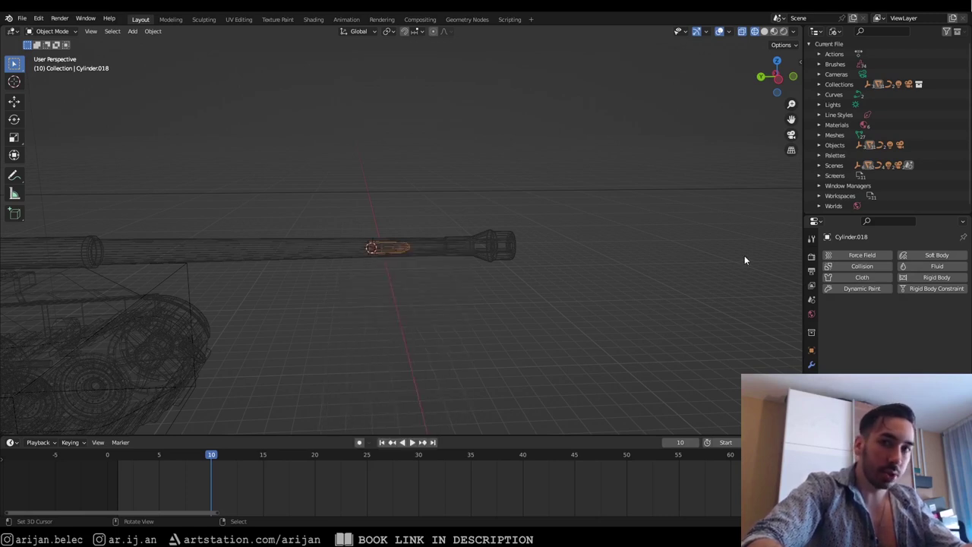
Key the shell's starting position inside the barrel with a location keyframe at frame 10
{"action": "key", "text": "space"}
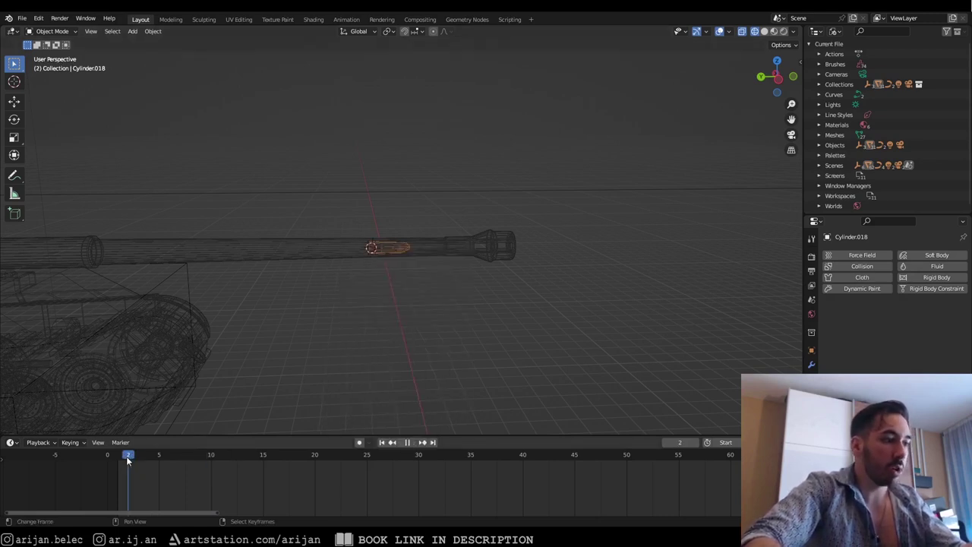
{"action": "key", "text": "space"}
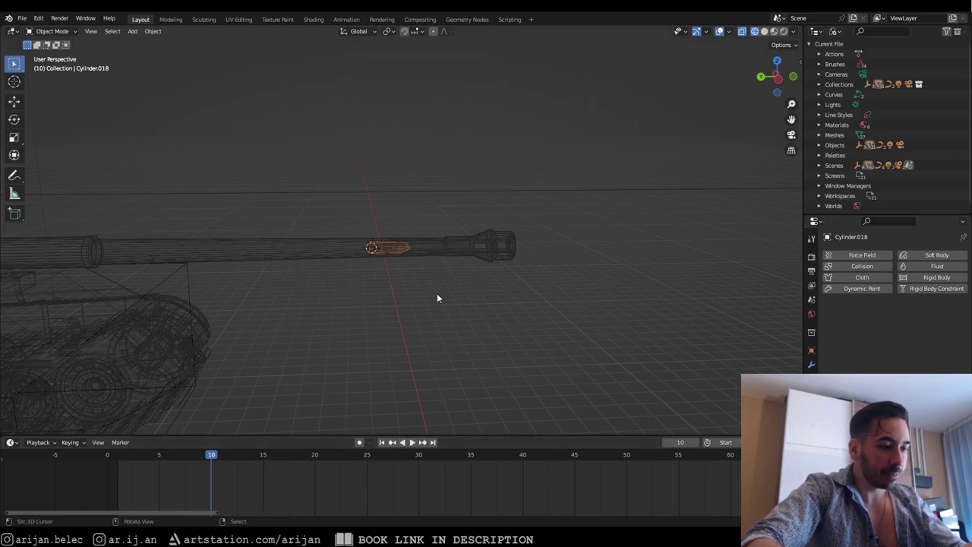
{"action": "key", "text": "i"}
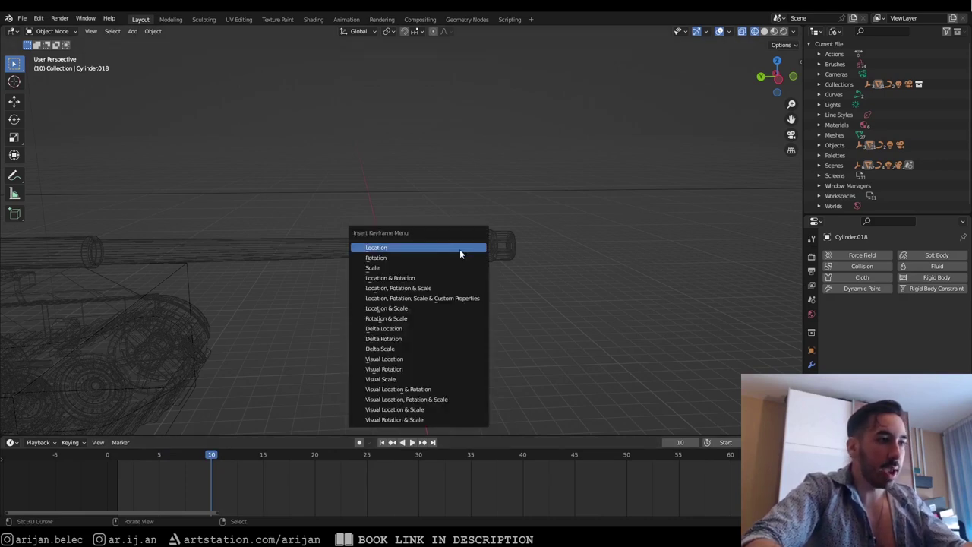
{"action": "left_click", "coordinate": [393, 250]}
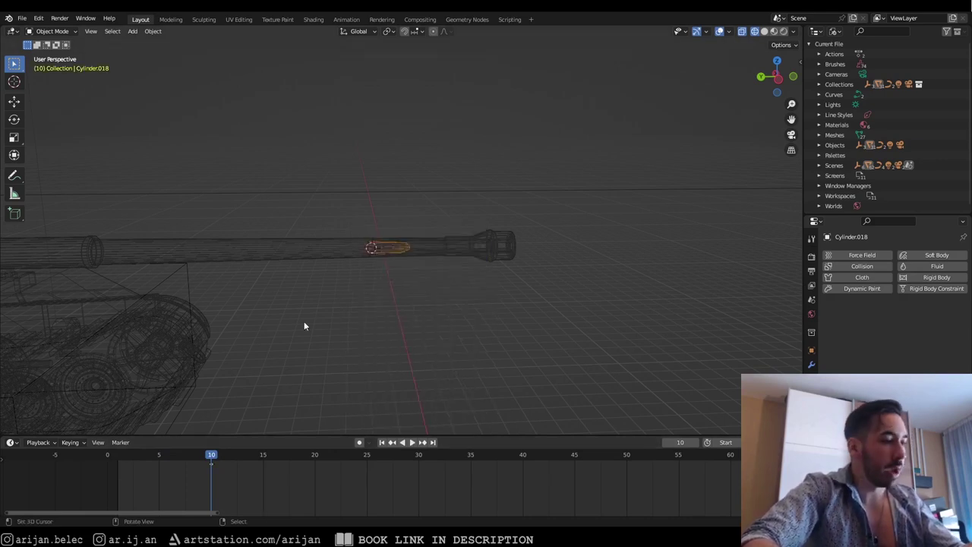
At frame 13, move the shell out through the muzzle along Y by about -5.9 m and another -1.9 m
{"action": "key", "text": "space"}
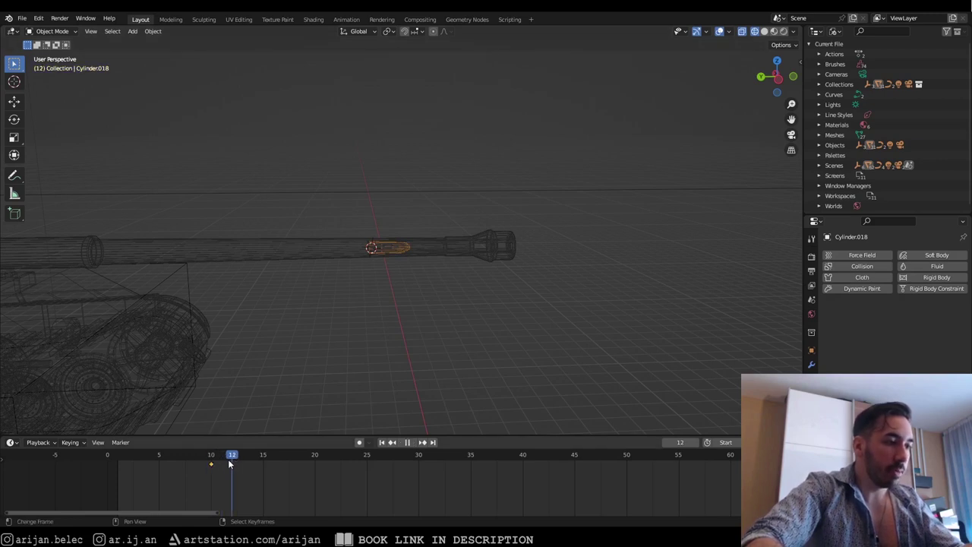
{"action": "key", "text": "space"}
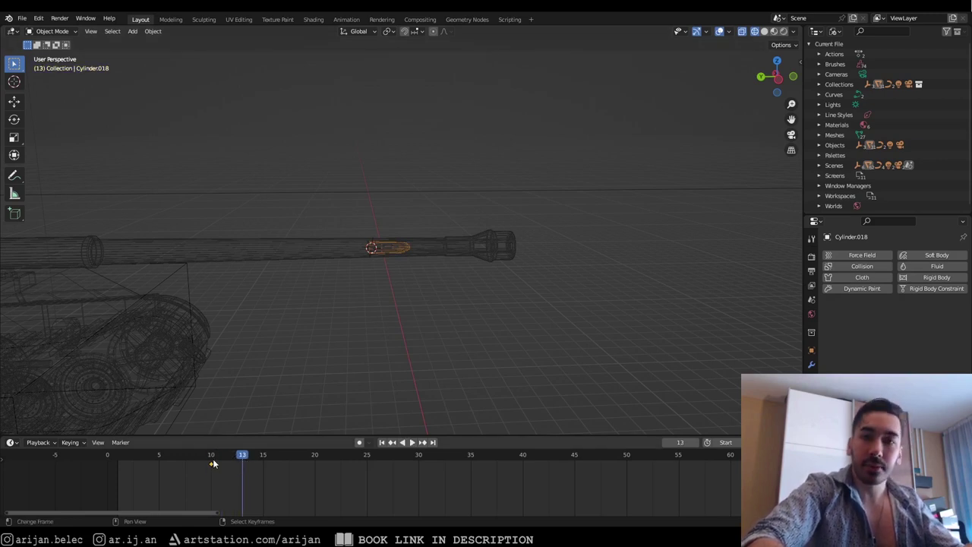
{"action": "scroll", "coordinate": [341, 262], "scroll_direction": "down", "scroll_amount": 6}
{"action": "middle_click_drag", "start_coordinate": [298, 266], "coordinate": [319, 284]}
{"action": "key", "text": "g"}
{"action": "key", "text": "y"}
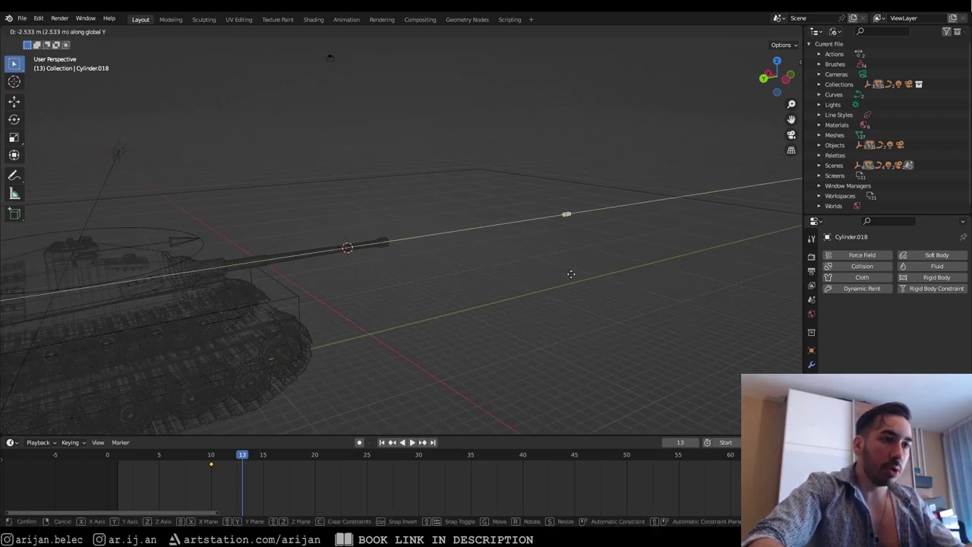
{"action": "left_click", "coordinate": [708, 266]}
{"action": "middle_click_drag", "start_coordinate": [707, 266], "coordinate": [548, 289]}
{"action": "key", "text": "g"}
{"action": "key", "text": "y"}
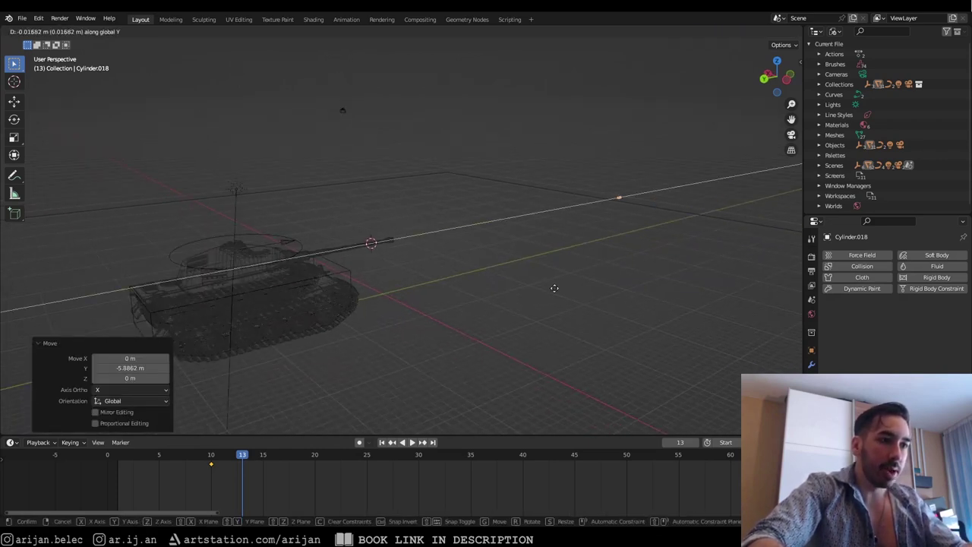
{"action": "left_click", "coordinate": [590, 280]}
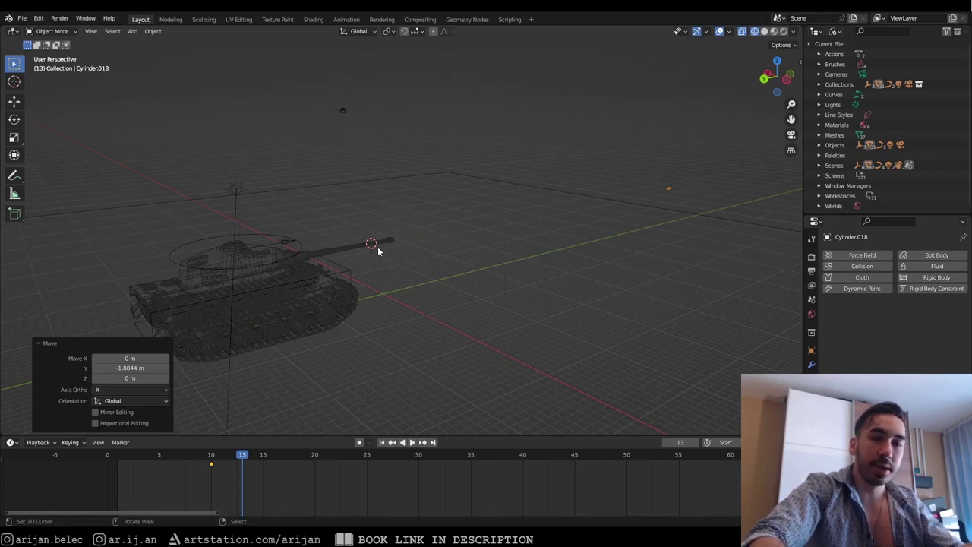
Insert a location keyframe for the fired shell at frame 13 and play back the animation
{"action": "scroll", "coordinate": [439, 255], "scroll_direction": "up", "scroll_amount": 3}
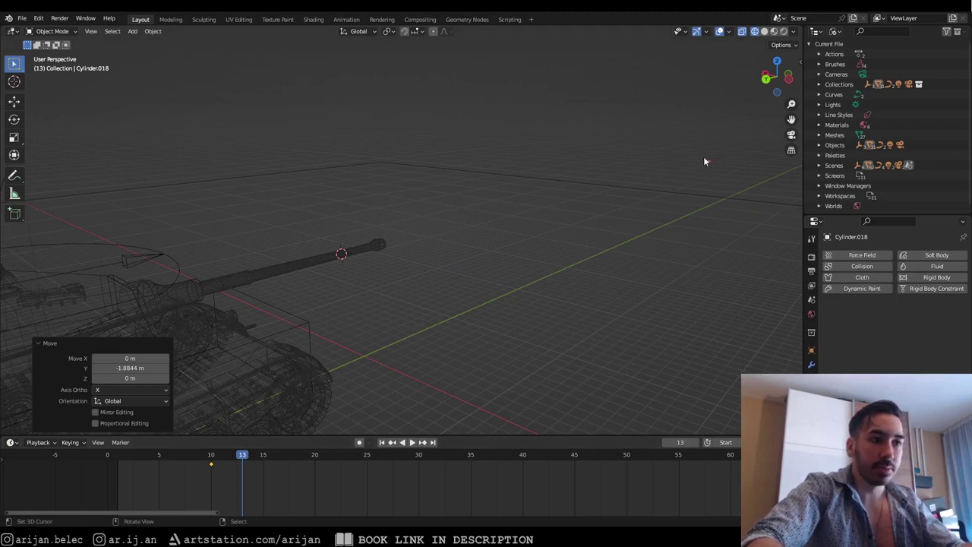
{"action": "key", "text": "i"}
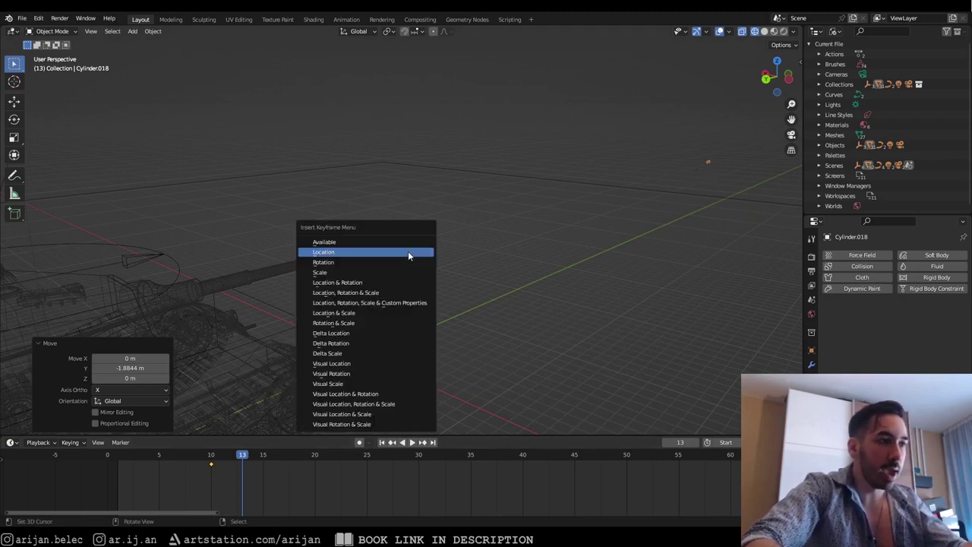
{"action": "left_click", "coordinate": [329, 253]}
{"action": "key", "text": "space"}
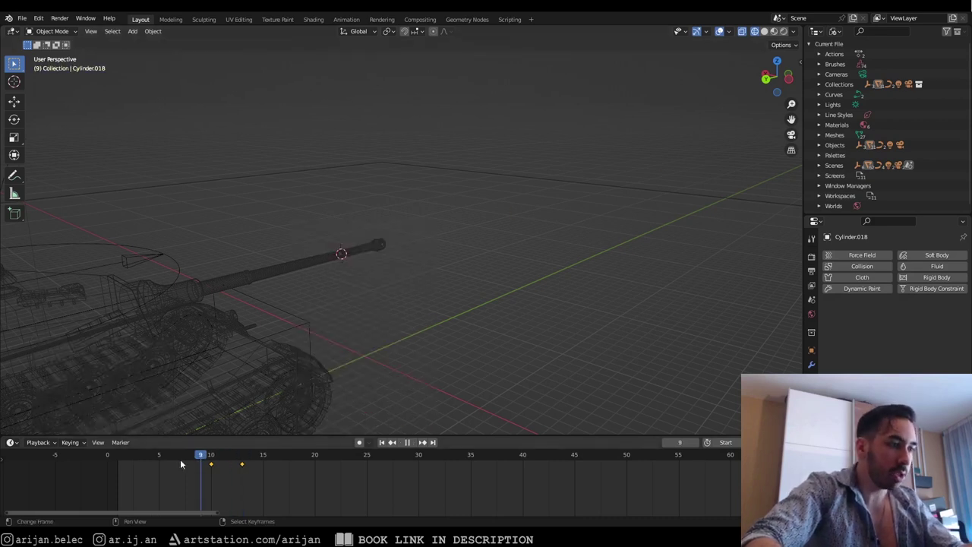
Try moving the fired shell's keyframe to frame 29, check the slower shot in playback and undo the move
{"action": "key", "text": "space"}
{"action": "left_click_drag", "start_coordinate": [172, 456], "coordinate": [385, 477]}
{"action": "left_click_drag", "start_coordinate": [199, 454], "coordinate": [423, 489]}
{"action": "key", "text": "space"}
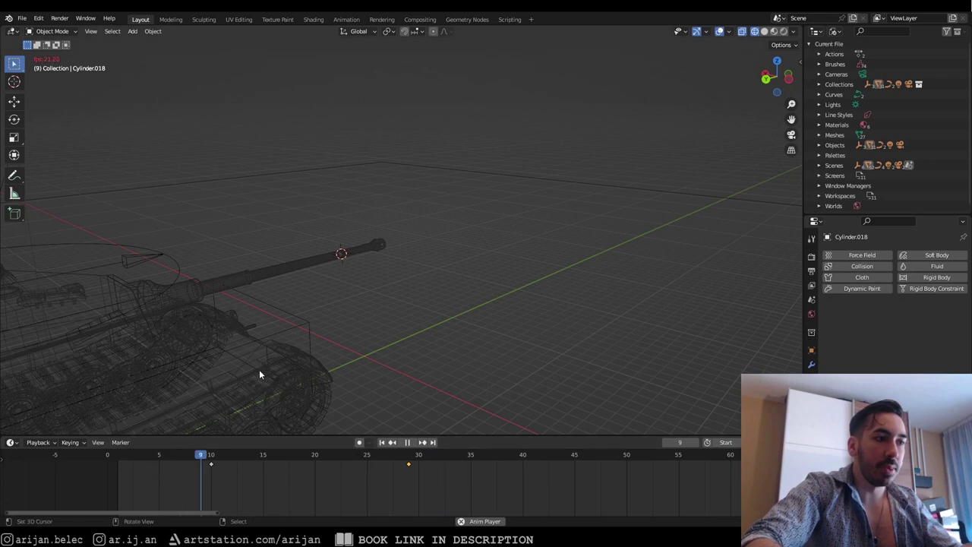
{"action": "key", "text": "space"}
{"action": "key", "text": "ctrl+z"}
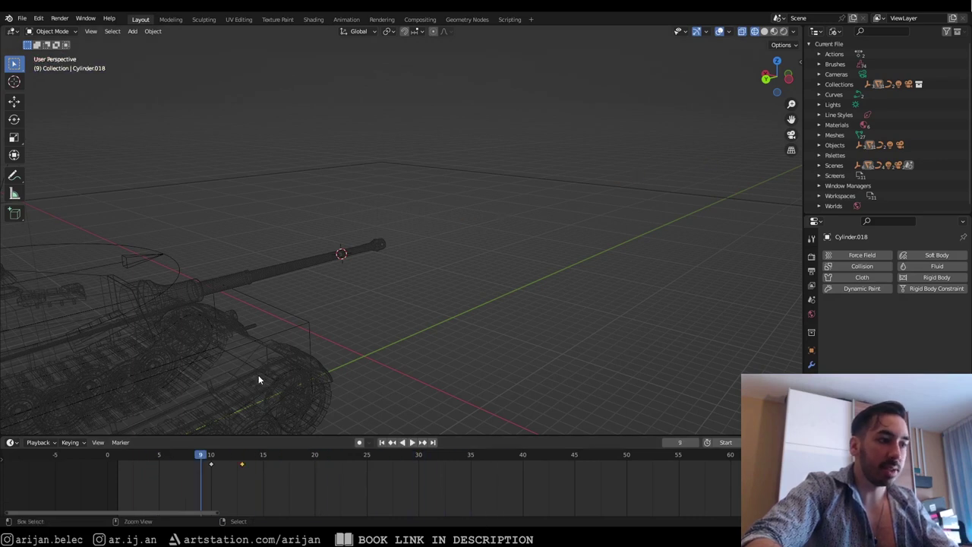
Set the shell's keyframe interpolation to Linear at frame 10, then play back and scrub through the shot
{"action": "left_click", "coordinate": [214, 456]}
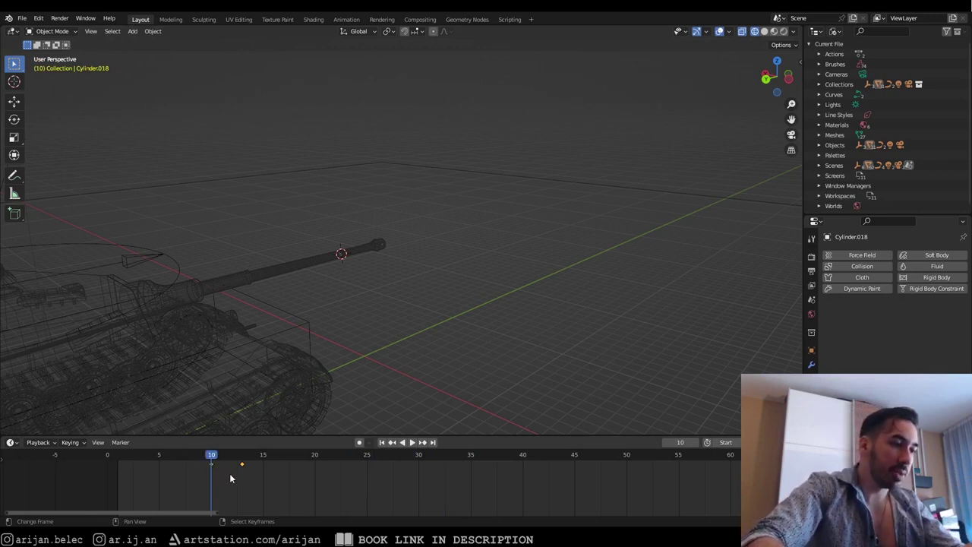
{"action": "key", "text": "t"}
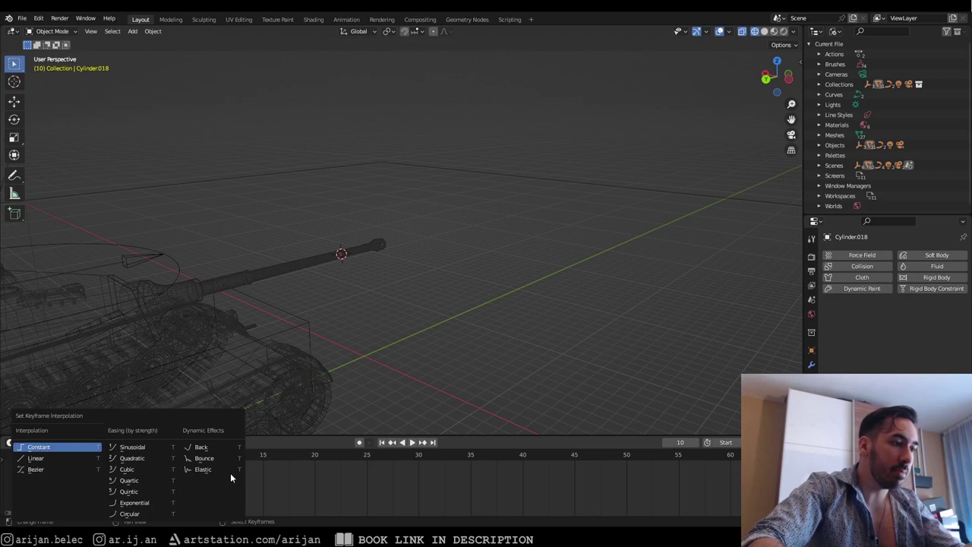
{"action": "left_click", "coordinate": [37, 458]}
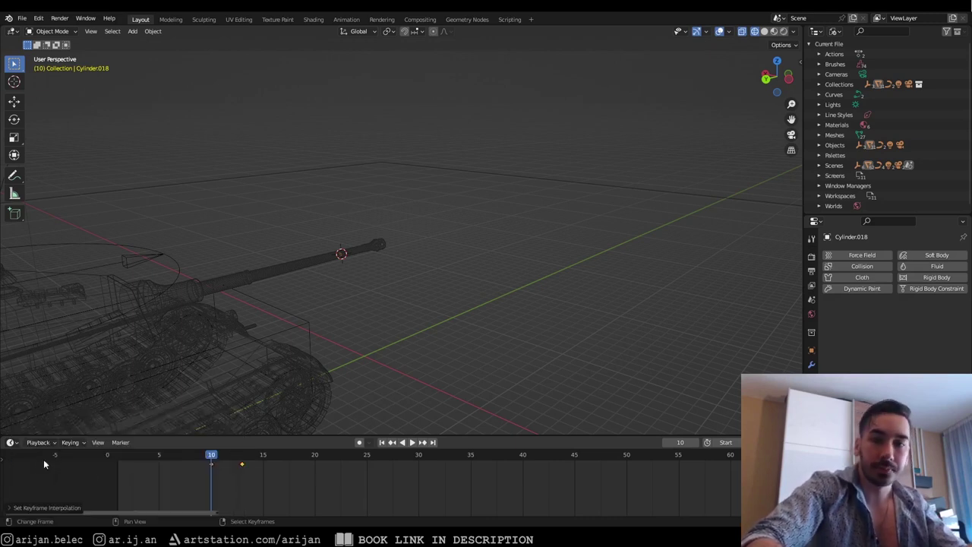
{"action": "key", "text": "space"}
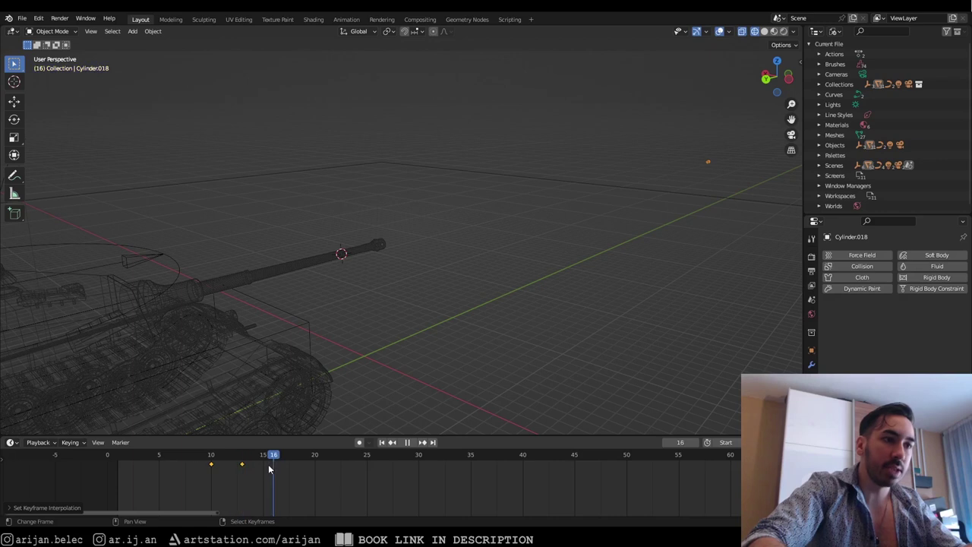
{"action": "left_click_drag", "start_coordinate": [227, 470], "coordinate": [143, 466]}
{"action": "key", "text": "space"}
{"action": "left_click_drag", "start_coordinate": [171, 455], "coordinate": [211, 458]}
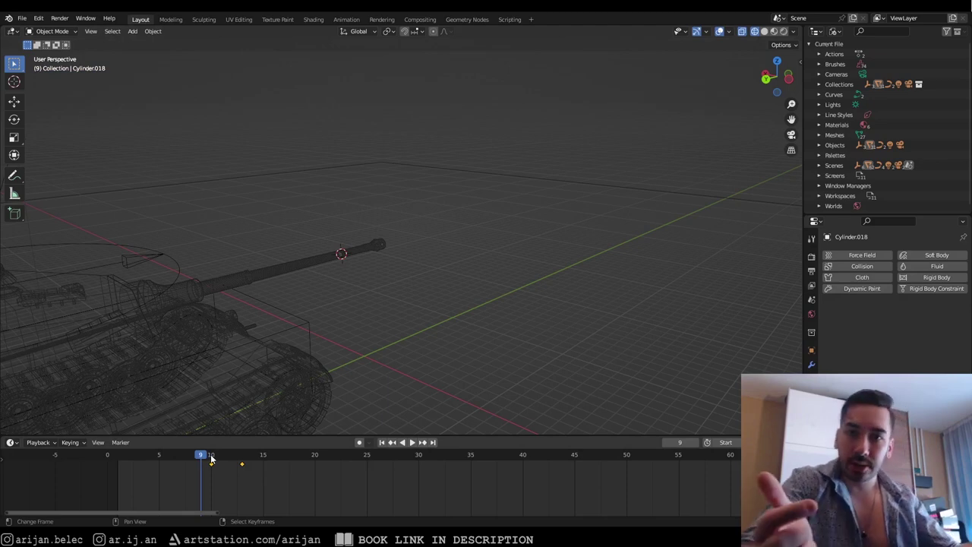
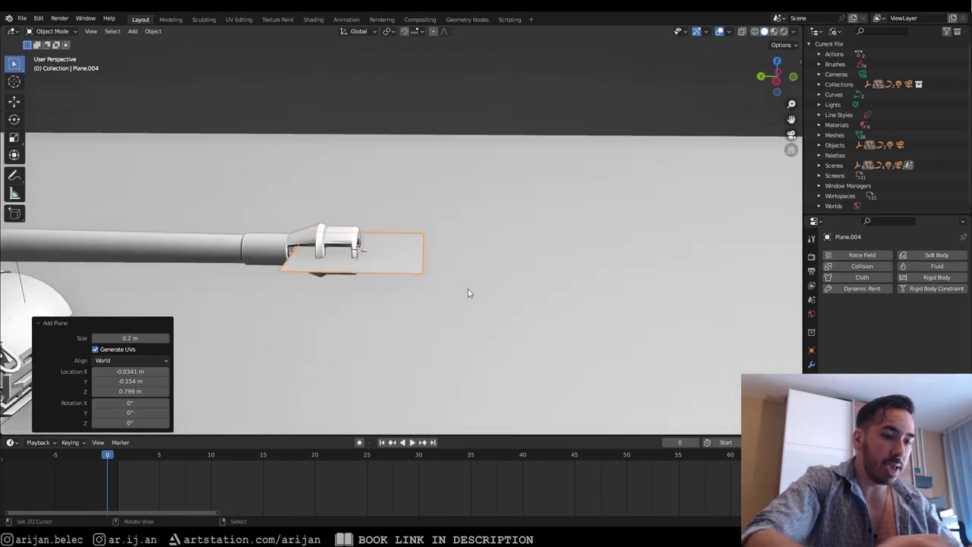
Move the new plane to just in front of and slightly below the gun muzzle, working in a wireframe side view
{"action": "key", "text": "KP_3"}
{"action": "key", "text": "shift+z"}
{"action": "key", "text": "Tab"}
{"action": "scroll", "coordinate": [506, 281], "scroll_direction": "down", "scroll_amount": 3}
{"action": "key", "text": "g"}
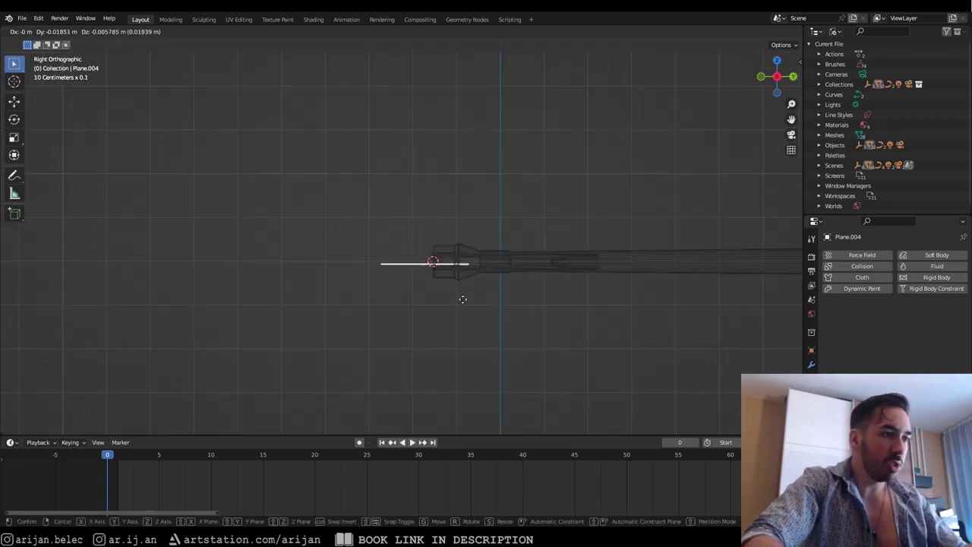
{"action": "left_click", "coordinate": [433, 319]}
In the plane's mesh, select the edge farthest from the muzzle and move it slightly back toward the barrel
{"action": "key", "text": "Tab"}
{"action": "key", "text": "alt+a"}
{"action": "key", "text": "b"}
{"action": "key", "text": "Escape"}
{"action": "key", "text": "1"}
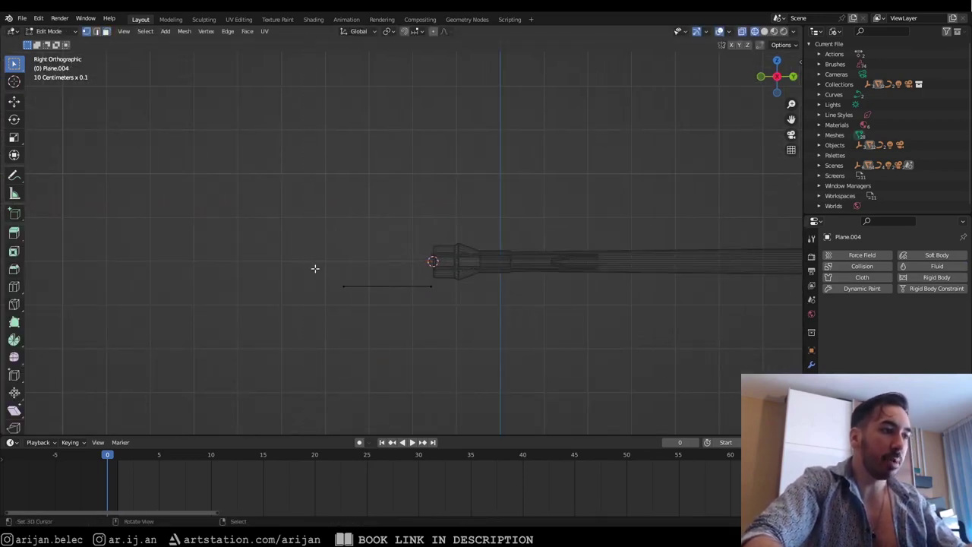
{"action": "left_click_drag", "start_coordinate": [315, 268], "coordinate": [356, 303]}
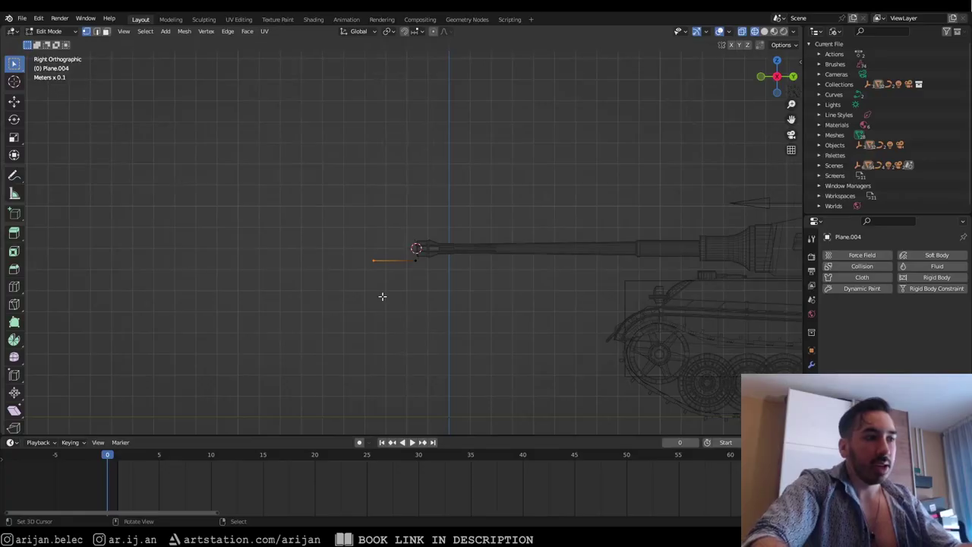
{"action": "key", "text": "g"}
{"action": "left_click", "coordinate": [417, 301]}
Extrude the outer edge three times into an upward-curving strip, the first about -0.2 m in Y and 0.09 m in Z, and select the whole strip
{"action": "key", "text": "e"}
{"action": "left_click", "coordinate": [371, 280]}
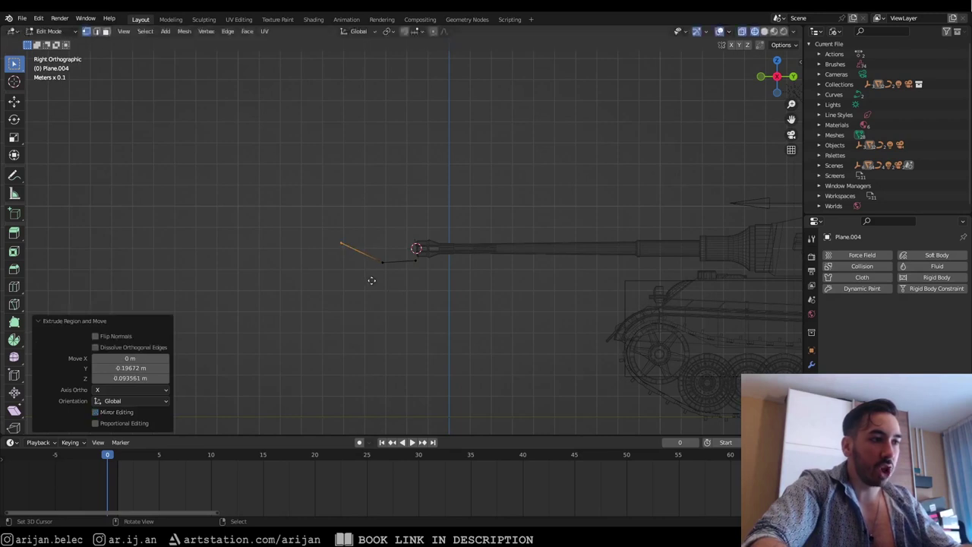
{"action": "key", "text": "e"}
{"action": "left_click", "coordinate": [324, 221]}
{"action": "key", "text": "e"}
{"action": "left_click", "coordinate": [295, 109]}
{"action": "scroll", "coordinate": [371, 203], "scroll_direction": "down", "scroll_amount": 5}
{"action": "key", "text": "a"}
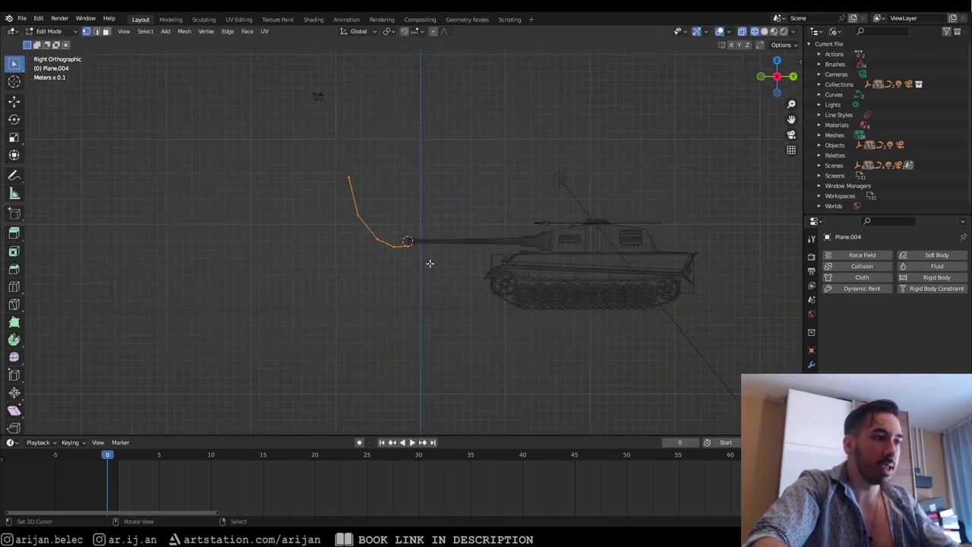
{"action": "key", "text": "alt+s"}
{"action": "right_click", "coordinate": [420, 290]}
{"action": "key", "text": "g"}
{"action": "right_click", "coordinate": [205, 319]}
{"action": "scroll", "coordinate": [319, 308], "scroll_direction": "down", "scroll_amount": 1}
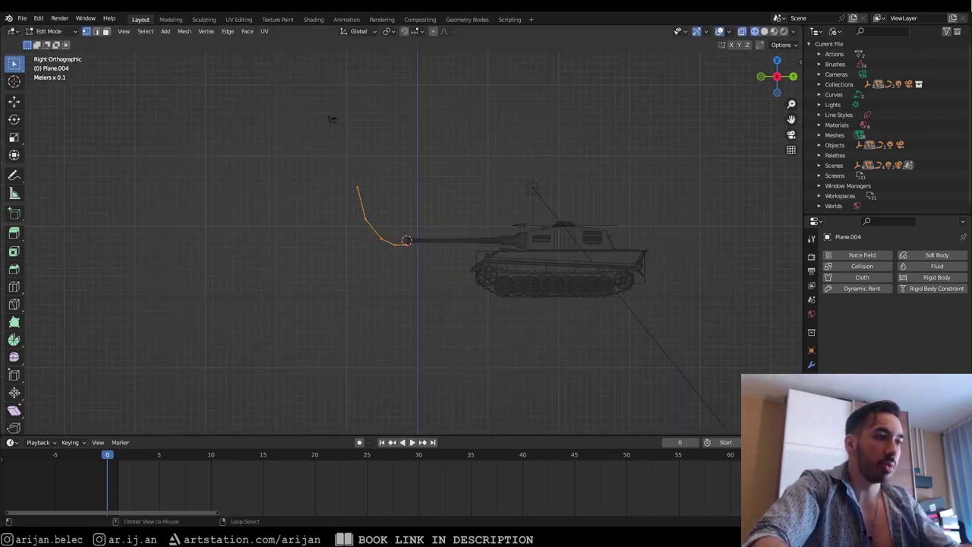
Offset the whole curved strip away from the muzzle with Shrink/Fatten by about -0.473 m
{"action": "key", "text": "alt+s"}
{"action": "left_click", "coordinate": [425, 298]}
{"action": "key", "text": "g"}
{"action": "right_click", "coordinate": [304, 319]}
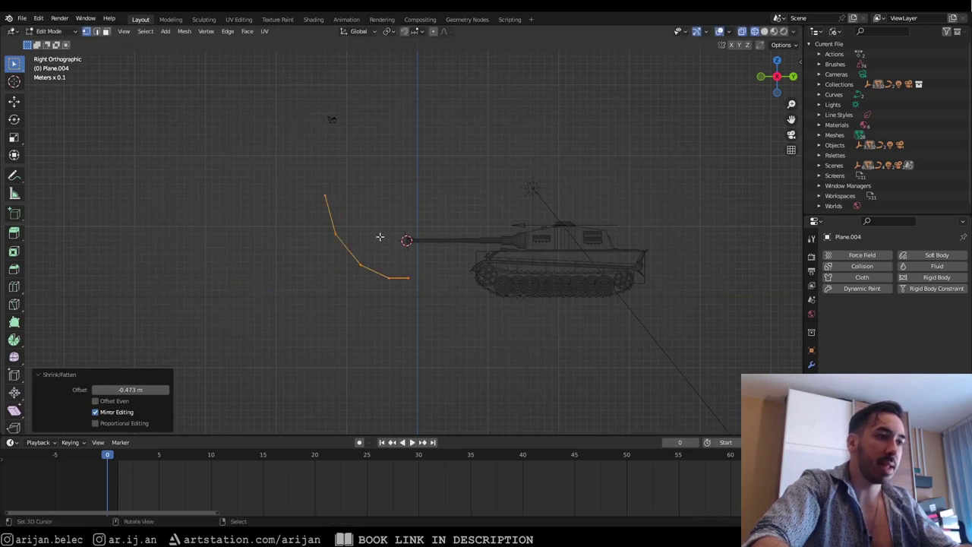
{"action": "scroll", "coordinate": [314, 362], "scroll_direction": "up", "scroll_amount": 2}
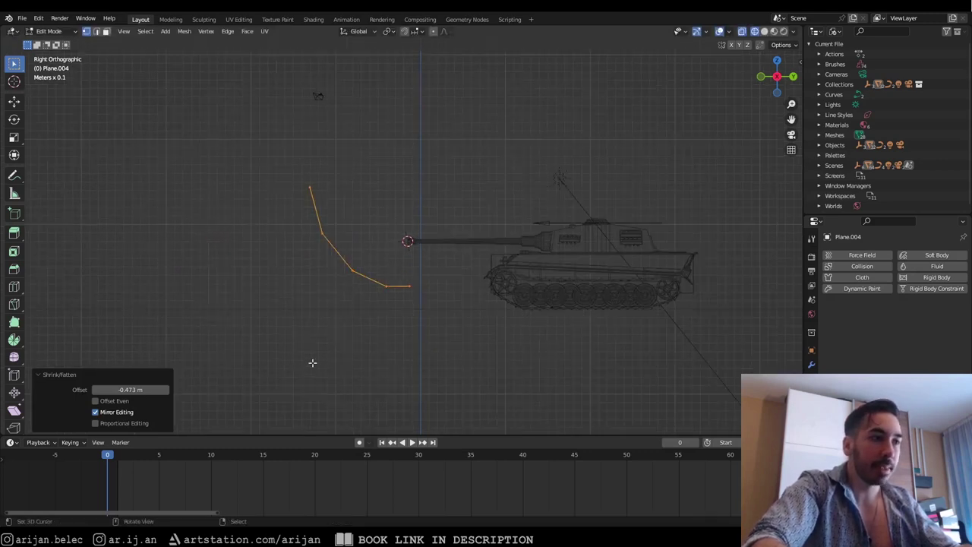
{"action": "scroll", "coordinate": [390, 293], "scroll_direction": "down", "scroll_amount": 3}
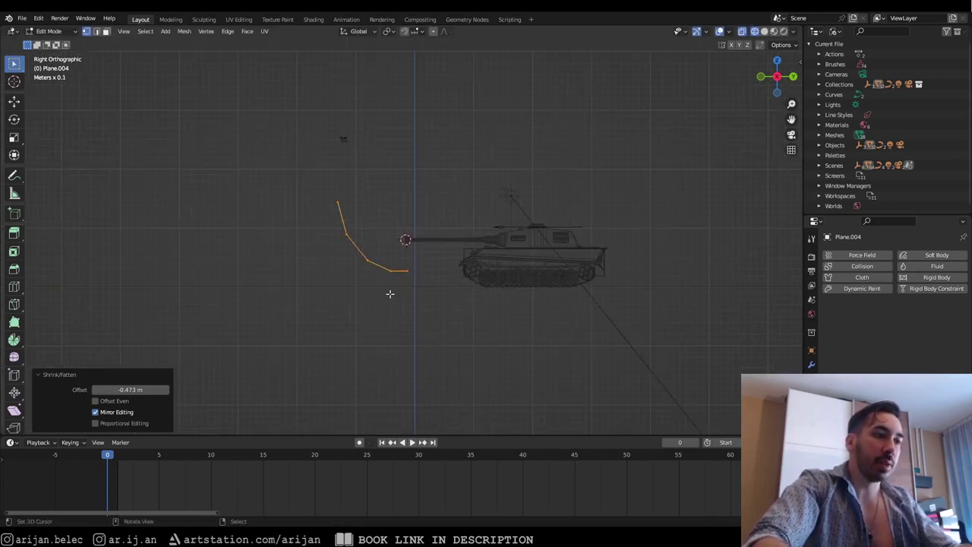
Scale the strip's geometry to about 0.738, move it back so its lower end meets the muzzle, and return to Object Mode
{"action": "key", "text": "s"}
{"action": "left_click", "coordinate": [398, 301]}
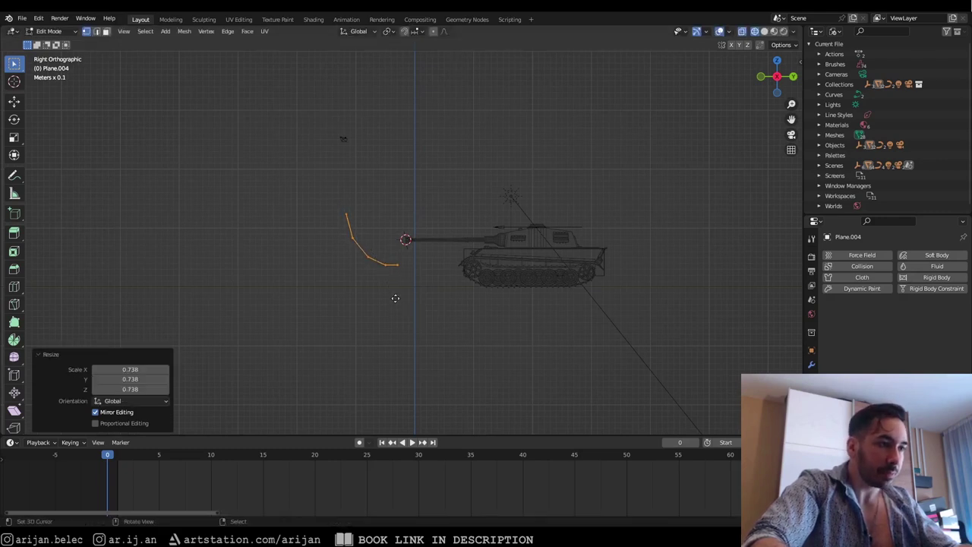
{"action": "key", "text": "g"}
{"action": "left_click", "coordinate": [401, 288]}
{"action": "key", "text": "Tab"}
{"action": "scroll", "coordinate": [401, 275], "scroll_direction": "down", "scroll_amount": 4}
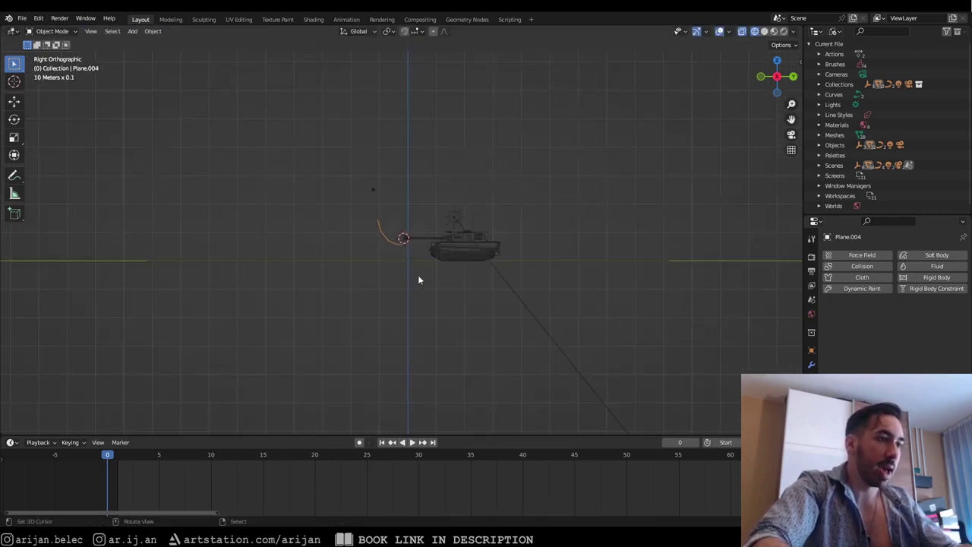
Rotate the curved strip and move it in front of the gun barrel
{"action": "middle_click_drag", "start_coordinate": [418, 275], "coordinate": [469, 296]}
{"action": "scroll", "coordinate": [375, 256], "scroll_direction": "up", "scroll_amount": 4}
{"action": "middle_click_drag", "start_coordinate": [375, 257], "coordinate": [556, 256]}
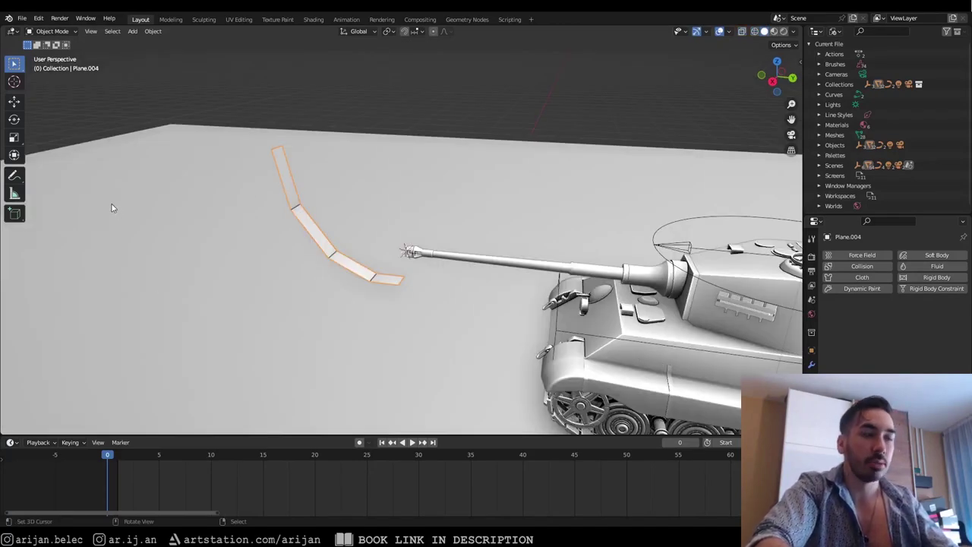
{"action": "key", "text": "shift+z"}
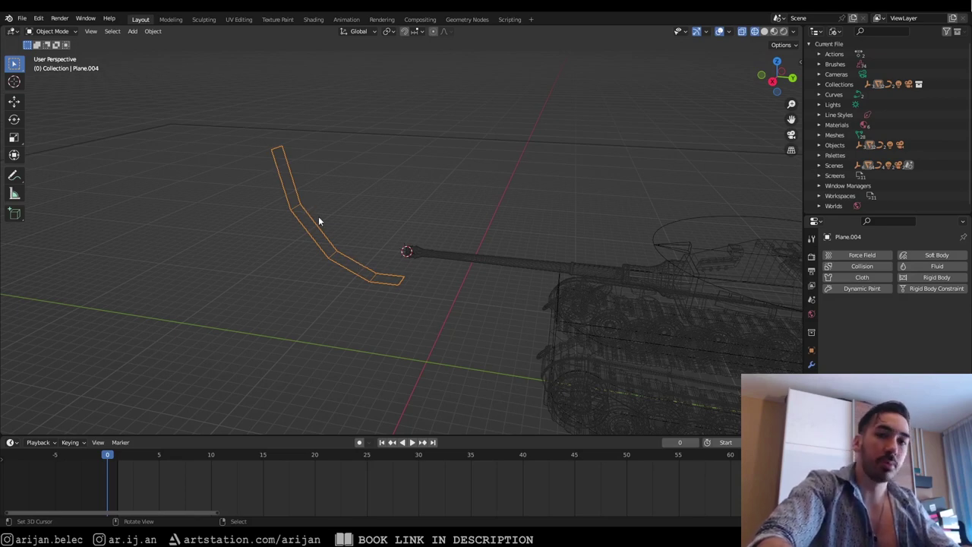
{"action": "middle_click_drag", "start_coordinate": [314, 221], "coordinate": [511, 253]}
{"action": "key", "text": "r"}
{"action": "left_click", "coordinate": [501, 255]}
{"action": "key", "text": "g"}
{"action": "left_click", "coordinate": [478, 250]}
Fine-tune the strip's position below the muzzle, finishing with a move of about -0.084 m in Y and 0.033 m in Z
{"action": "middle_click_drag", "start_coordinate": [421, 243], "coordinate": [425, 275]}
{"action": "key", "text": "g"}
{"action": "left_click", "coordinate": [420, 246]}
{"action": "key", "text": "g"}
{"action": "left_click", "coordinate": [403, 275]}
Find the Quick Smoke effect by searching for "quick" and apply it to the curved strip
{"action": "key", "text": "F3"}
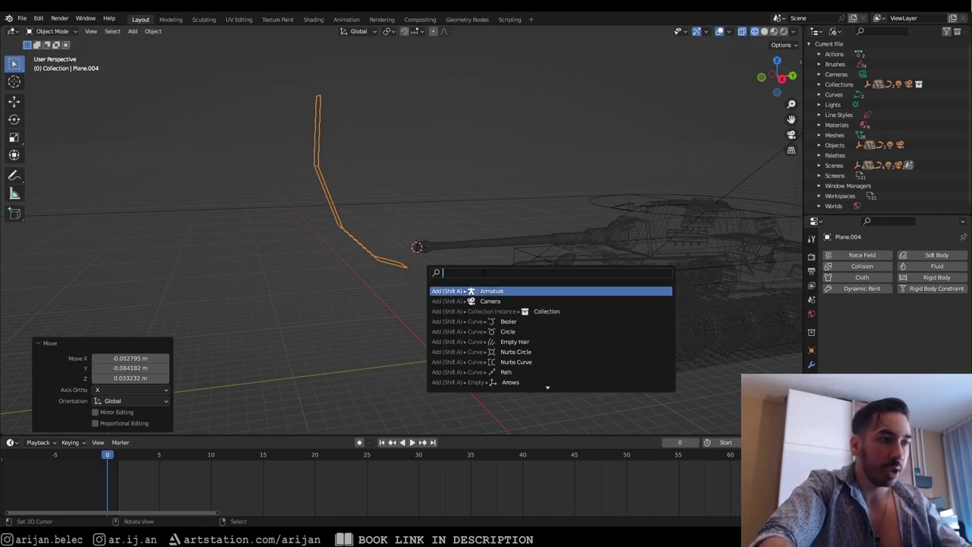
{"action": "type", "text": "fil"}
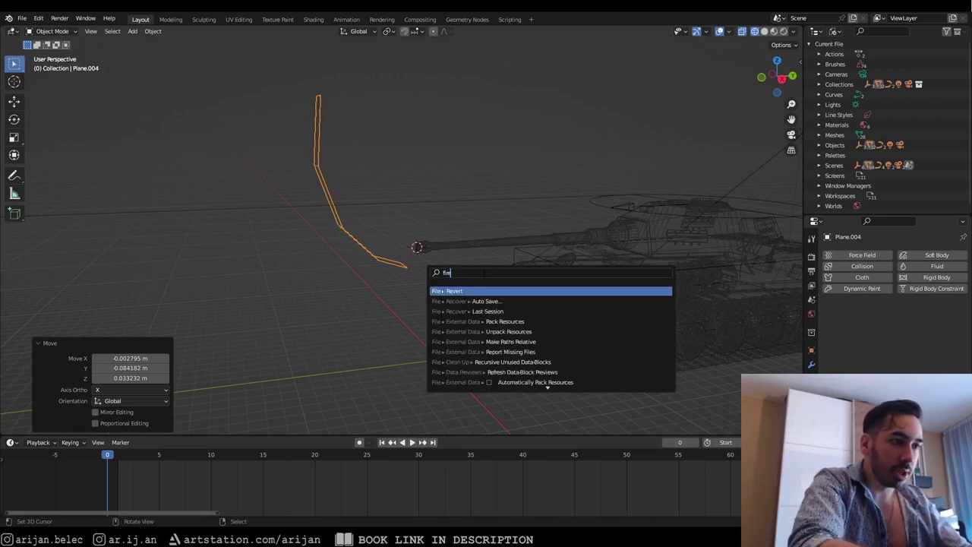
{"action": "key", "text": "BackSpace"}
{"action": "key", "text": "BackSpace"}
{"action": "key", "text": "BackSpace"}
{"action": "type", "text": "qu"}
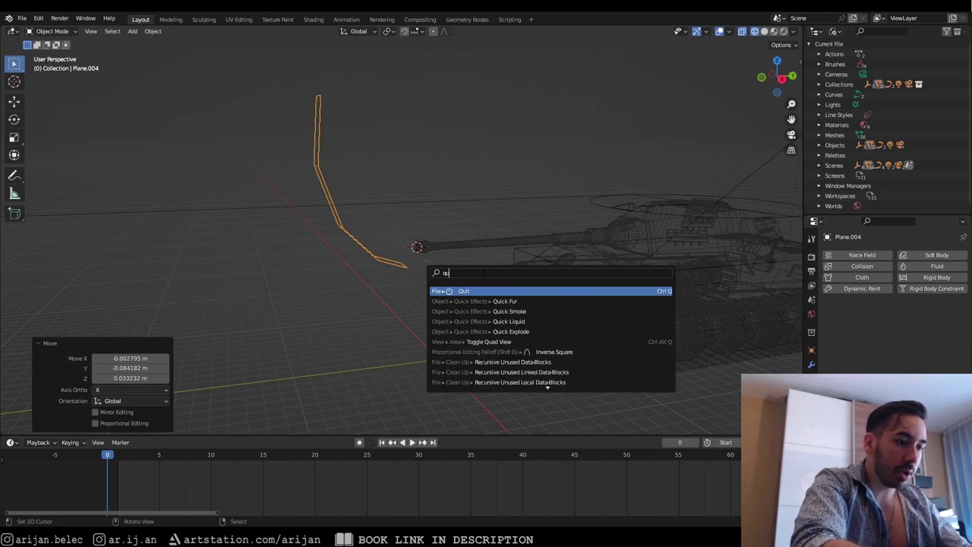
{"action": "type", "text": "ick"}
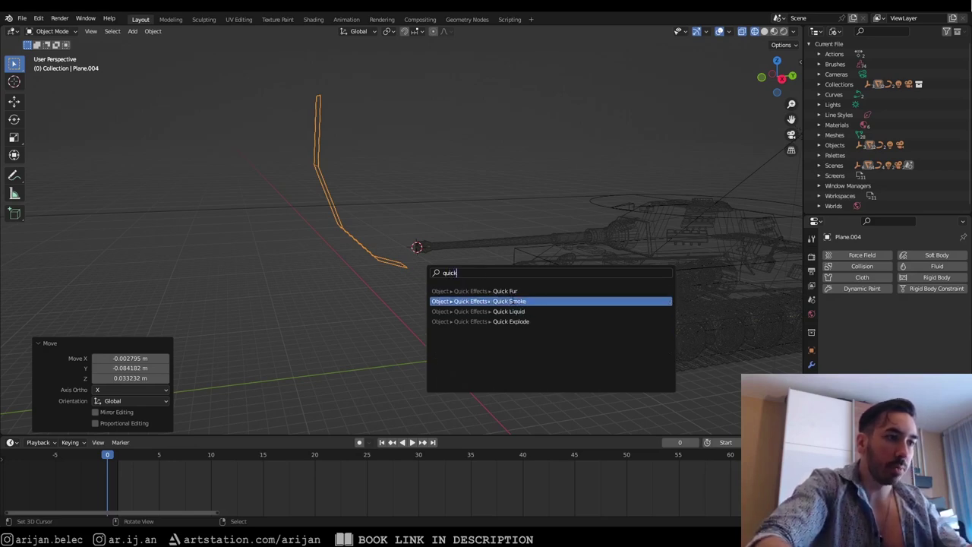
{"action": "left_click", "coordinate": [514, 303]}
{"action": "scroll", "coordinate": [430, 244], "scroll_direction": "down", "scroll_amount": 4}
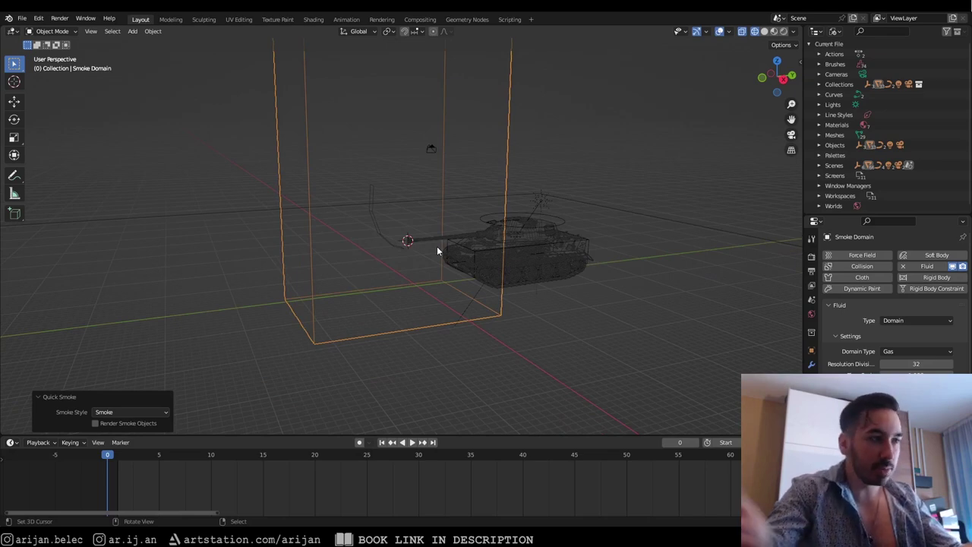
Examine the smoke domain's size and placement around the strip and barrel from several angles, along with its fluid settings
{"action": "middle_click_drag", "start_coordinate": [437, 251], "coordinate": [409, 209]}
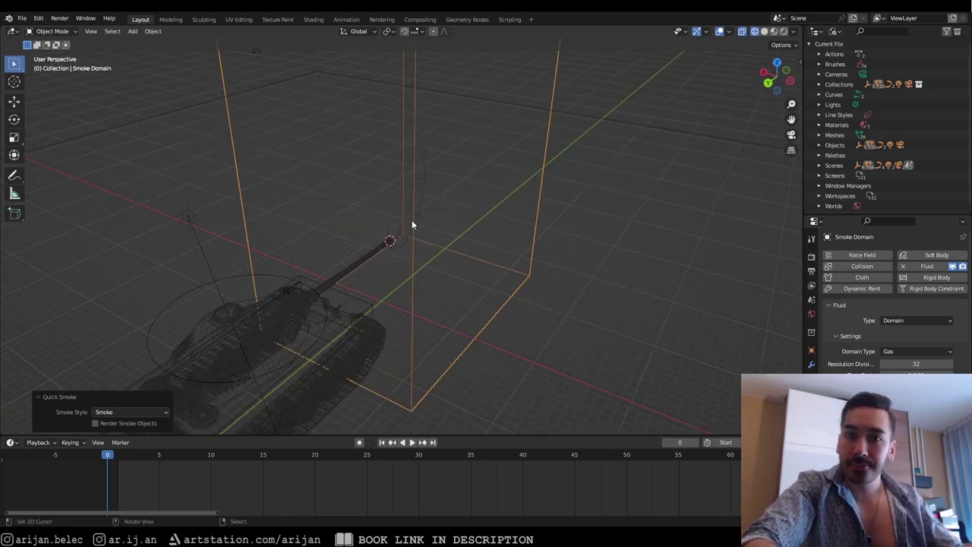
{"action": "middle_click_drag", "start_coordinate": [401, 235], "coordinate": [424, 213]}
{"action": "scroll", "coordinate": [514, 241], "scroll_direction": "down", "scroll_amount": 5}
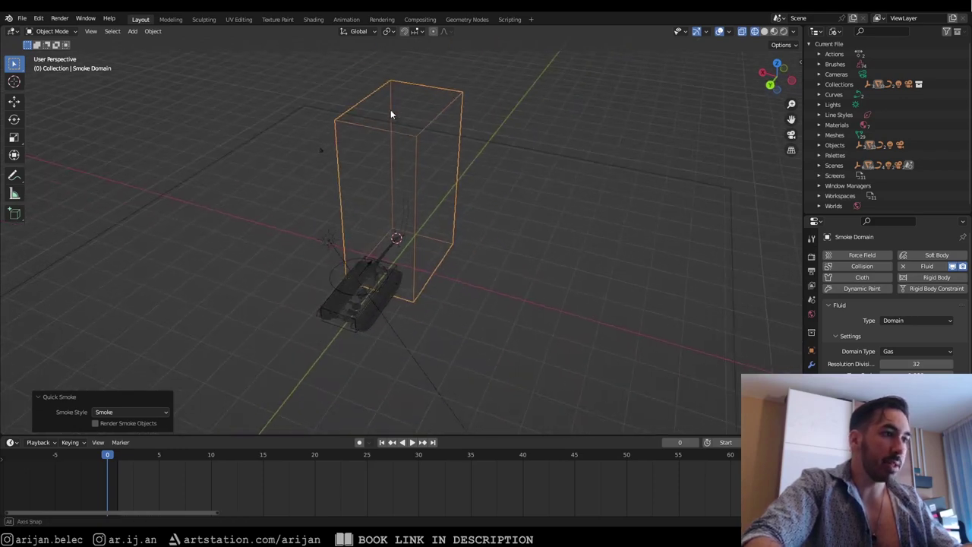
{"action": "middle_click_drag", "start_coordinate": [390, 113], "coordinate": [333, 180]}
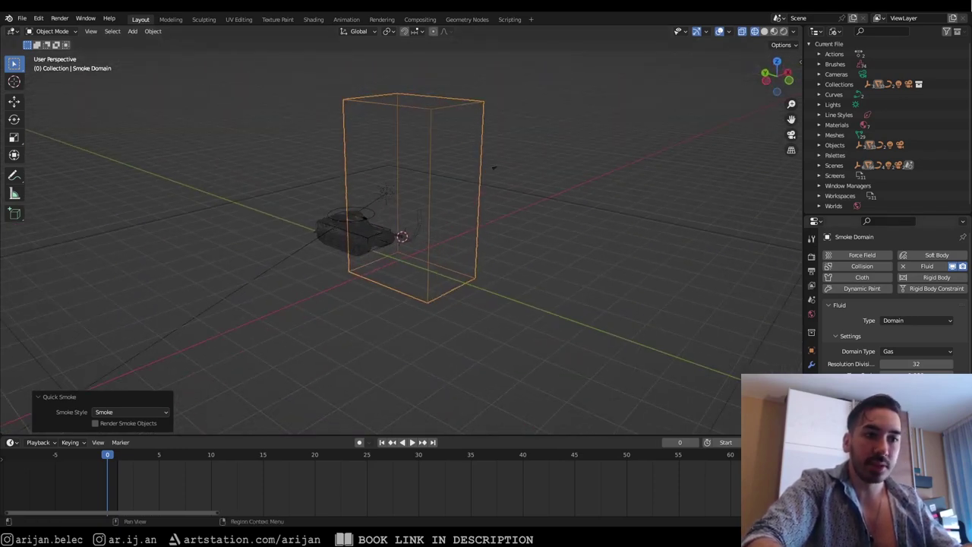
{"action": "scroll", "coordinate": [904, 339], "scroll_direction": "down", "scroll_amount": 3}
{"action": "scroll", "coordinate": [904, 339], "scroll_direction": "up", "scroll_amount": 3}
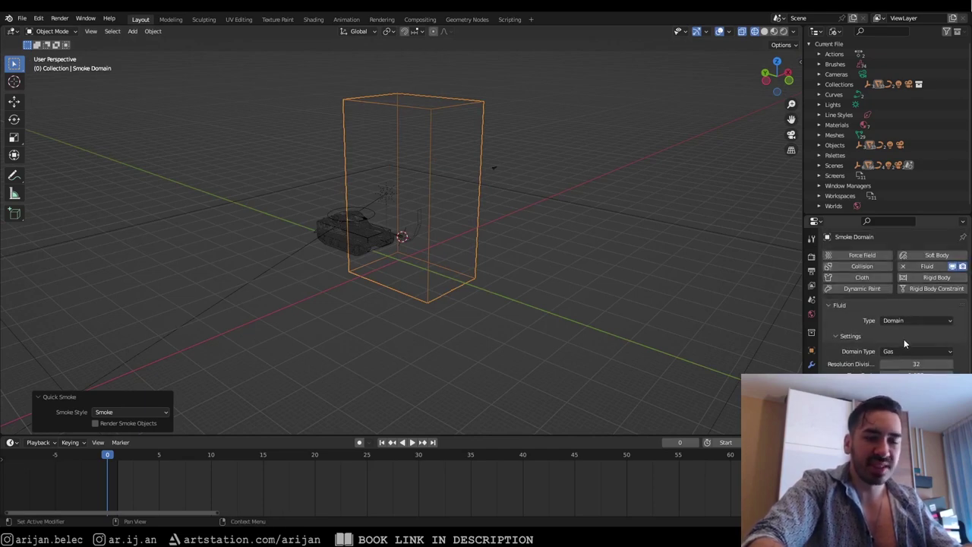
{"action": "scroll", "coordinate": [904, 339], "scroll_direction": "down", "scroll_amount": 2}
{"action": "scroll", "coordinate": [896, 319], "scroll_direction": "up", "scroll_amount": 2}
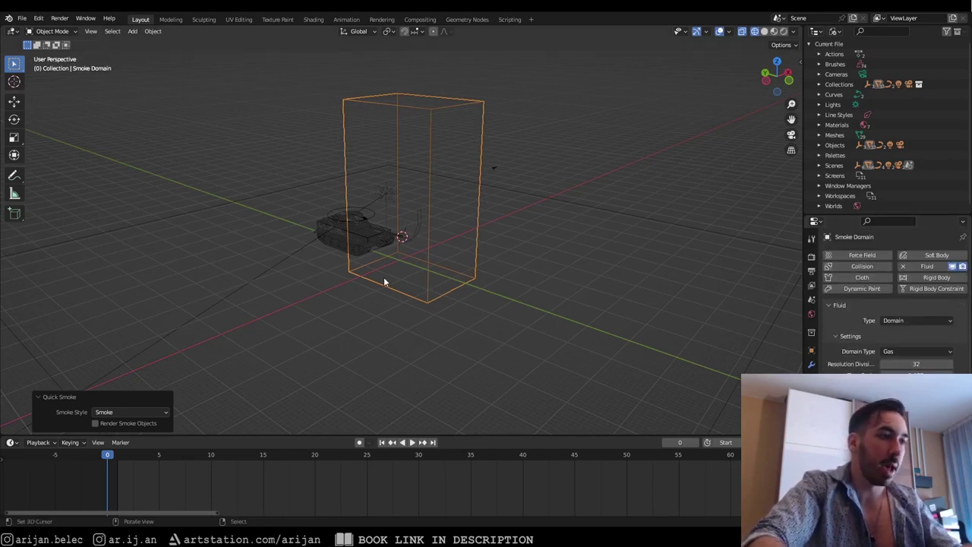
{"action": "middle_click_drag", "start_coordinate": [383, 281], "coordinate": [480, 241]}
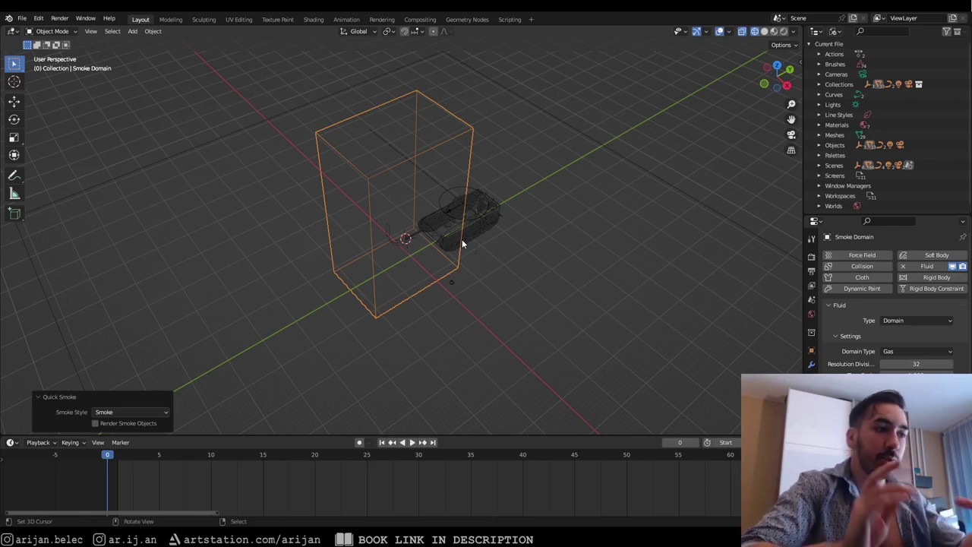
{"action": "middle_click_drag", "start_coordinate": [462, 239], "coordinate": [380, 217]}
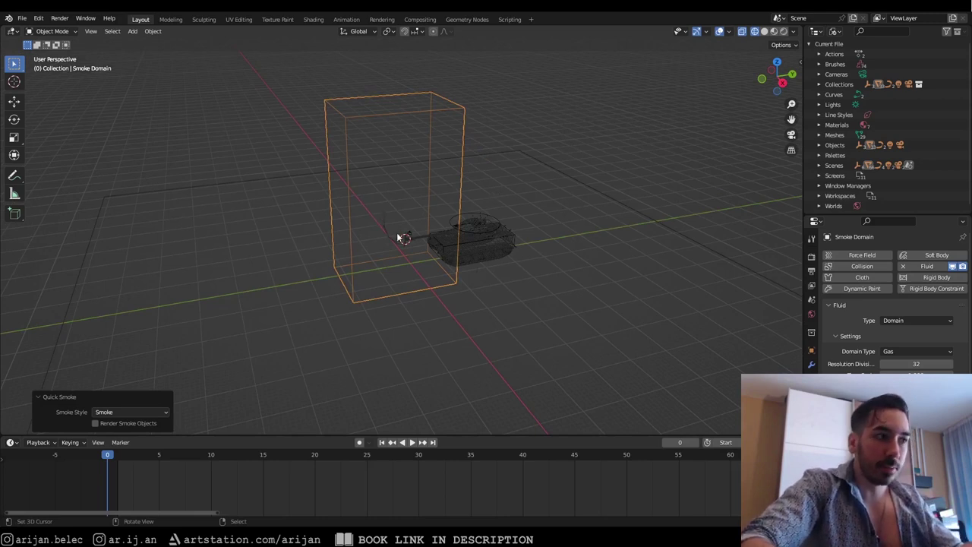
{"action": "scroll", "coordinate": [397, 233], "scroll_direction": "up", "scroll_amount": 4}
{"action": "scroll", "coordinate": [373, 231], "scroll_direction": "down", "scroll_amount": 3}
{"action": "middle_click_drag", "start_coordinate": [373, 273], "coordinate": [312, 152]}
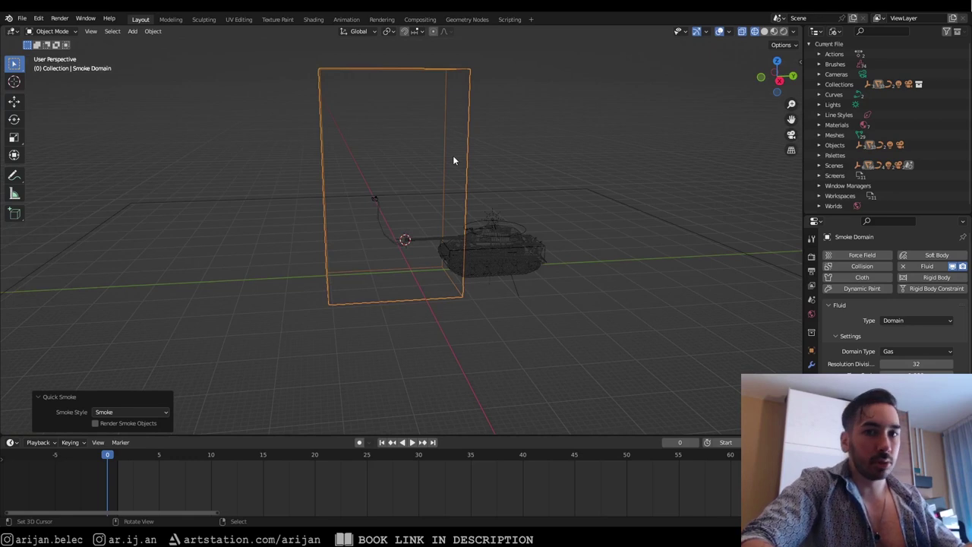
{"action": "middle_click_drag", "start_coordinate": [453, 160], "coordinate": [460, 163]}
{"action": "middle_click_drag", "start_coordinate": [451, 221], "coordinate": [385, 226]}
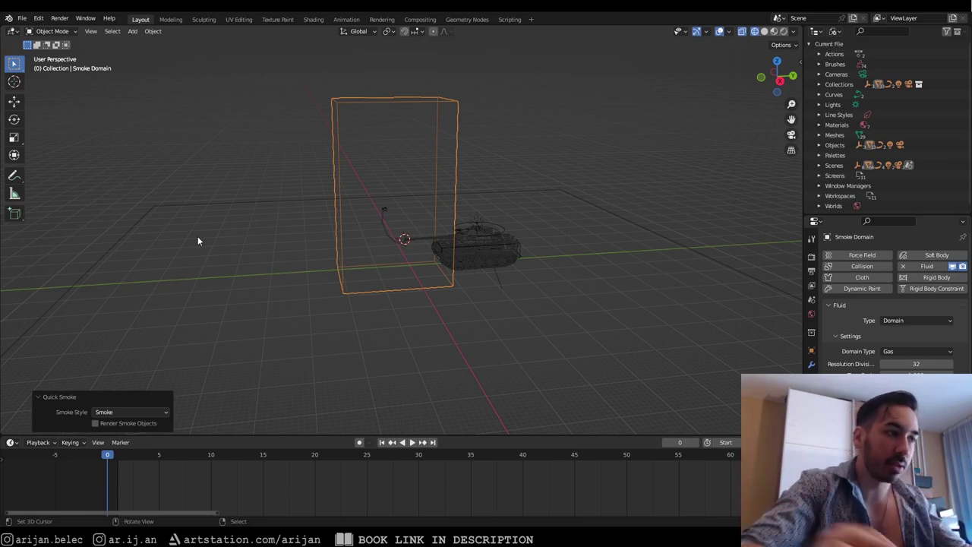
Scale the smoke domain down to about 0.45 of its size and lower it about 0.81 m in Z
{"action": "middle_click_drag", "start_coordinate": [198, 240], "coordinate": [463, 295]}
{"action": "key", "text": "s"}
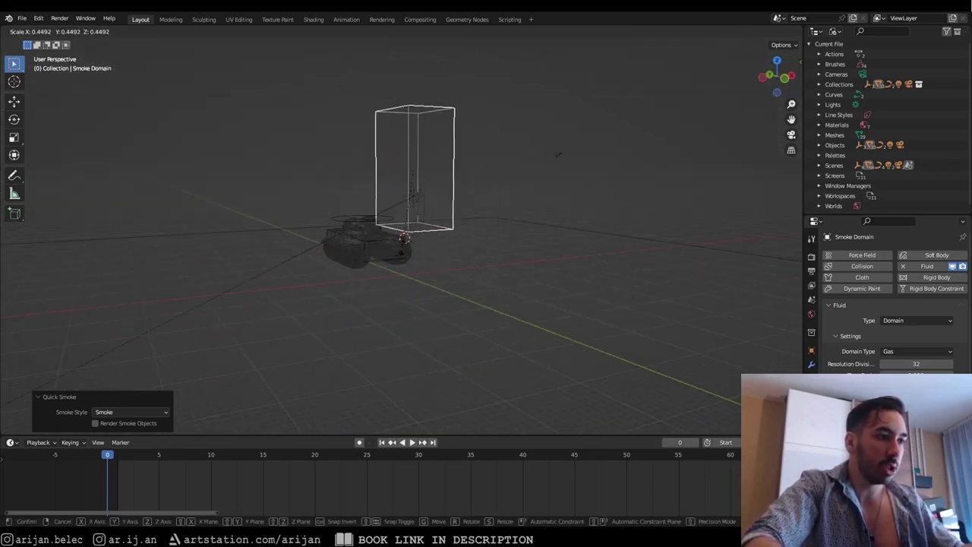
{"action": "left_click", "coordinate": [402, 253]}
{"action": "middle_click_drag", "start_coordinate": [402, 253], "coordinate": [443, 266]}
{"action": "key", "text": "g"}
{"action": "key", "text": "z"}
{"action": "left_click", "coordinate": [386, 268]}
Stretch the smoke domain about 4.24 times along Y and shift it along Y in front of the gun barrel
{"action": "key", "text": "s"}
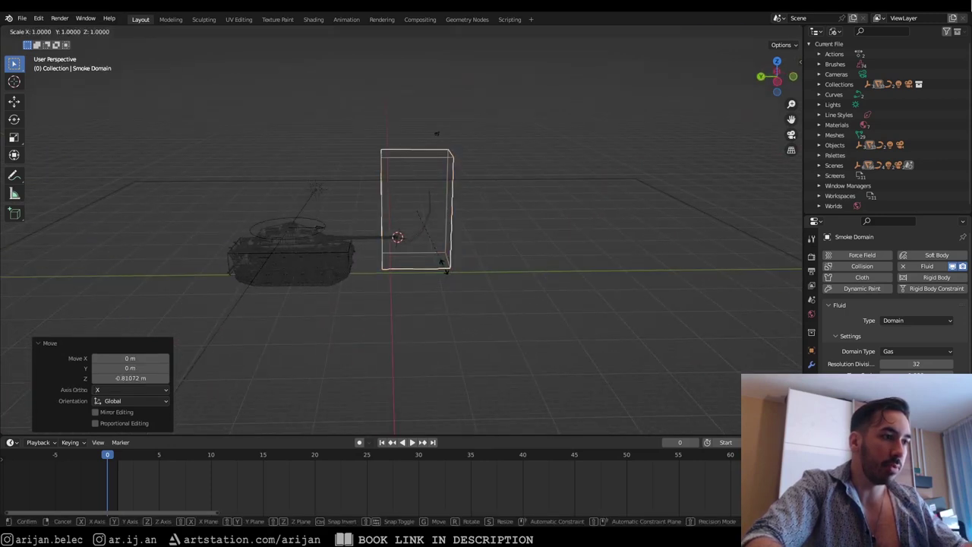
{"action": "key", "text": "y"}
{"action": "left_click", "coordinate": [555, 299]}
{"action": "key", "text": "g"}
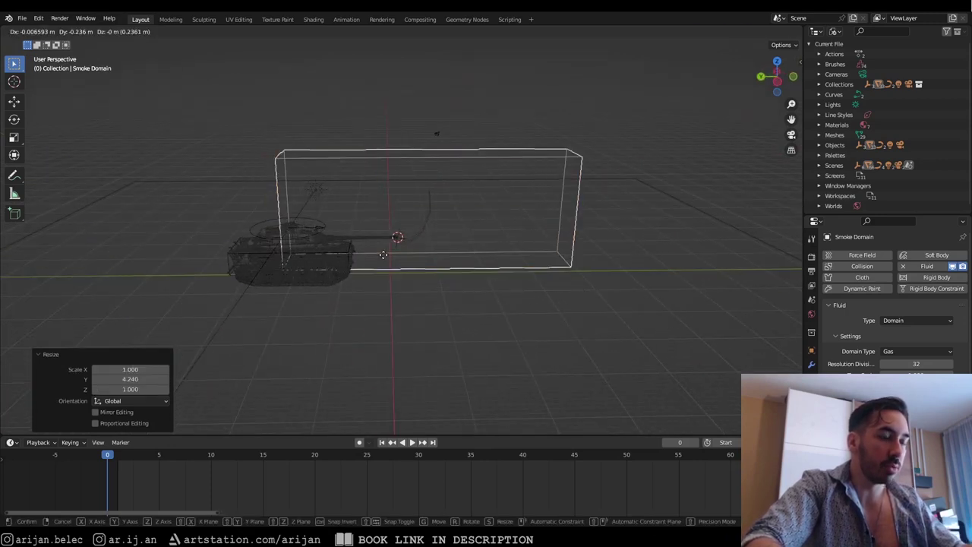
{"action": "key", "text": "y"}
{"action": "left_click", "coordinate": [425, 253]}
Adjust the smoke domain's width along X around the muzzle and curved strip
{"action": "mouse_move", "coordinate": [425, 254]}
{"action": "middle_mouse_down"}
{"action": "mouse_move", "coordinate": [508, 257]}
{"action": "mouse_move", "coordinate": [414, 259]}
{"action": "middle_mouse_up"}
{"action": "key", "text": "s"}
{"action": "key", "text": "x"}
{"action": "left_click", "coordinate": [446, 290]}
{"action": "middle_click_drag", "start_coordinate": [446, 290], "coordinate": [470, 237]}
{"action": "key", "text": "s"}
{"action": "key", "text": "x"}
{"action": "left_click", "coordinate": [389, 296]}
Move the smoke domain about 0.044 m in Z and -0.454 m in Y so it starts near the muzzle
{"action": "key", "text": "g"}
{"action": "key", "text": "z"}
{"action": "left_click", "coordinate": [445, 275]}
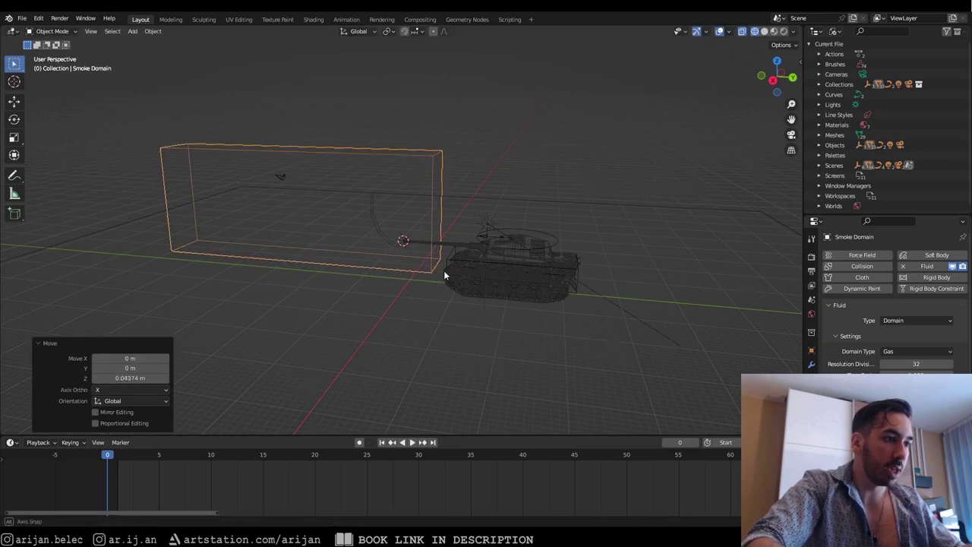
{"action": "middle_click_drag", "start_coordinate": [444, 275], "coordinate": [412, 237]}
{"action": "key", "text": "g"}
{"action": "key", "text": "y"}
{"action": "left_click", "coordinate": [401, 254]}
{"action": "scroll", "coordinate": [399, 253], "scroll_direction": "down", "scroll_amount": 2}
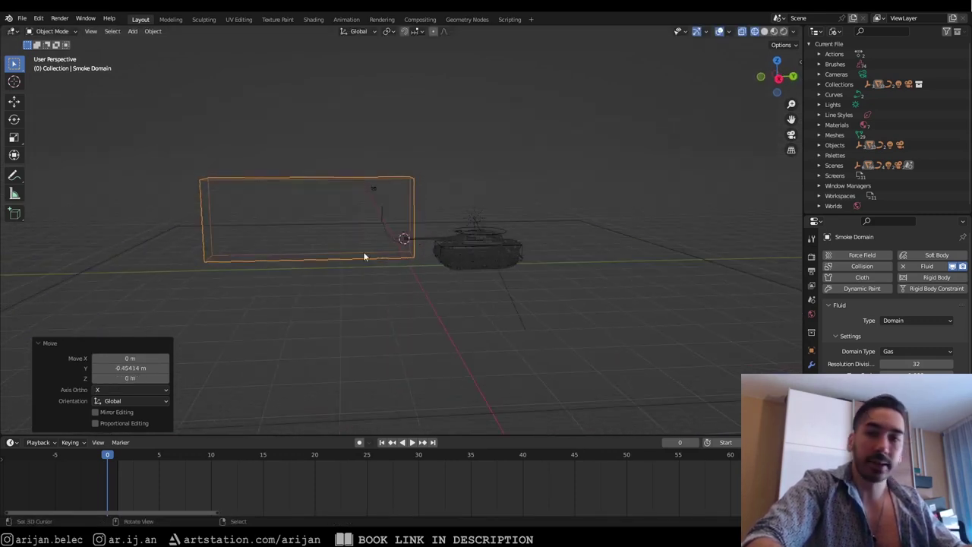
{"action": "middle_click_drag", "start_coordinate": [238, 259], "coordinate": [384, 282]}
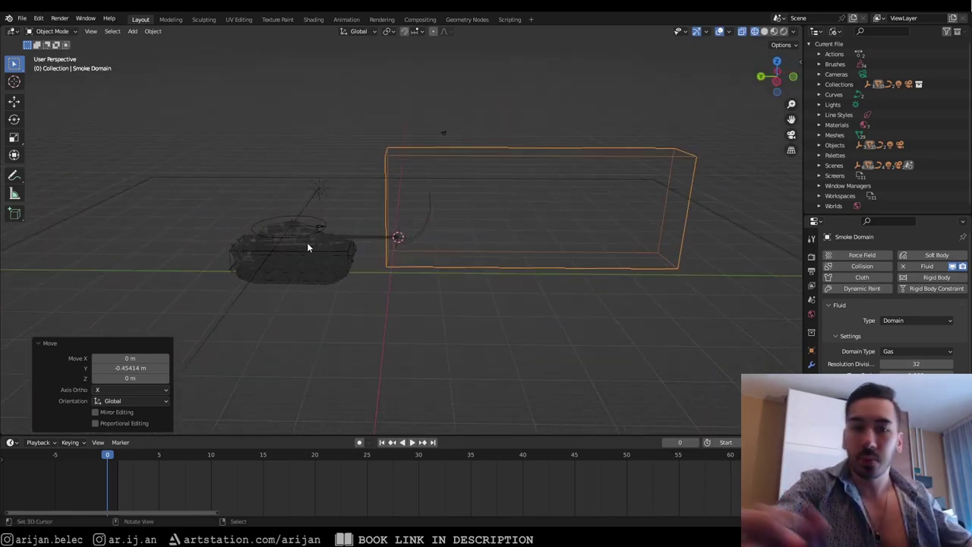
Select the curved strip in front of the muzzle and keep its fluid type as Flow
{"action": "left_click", "coordinate": [432, 224]}
{"action": "scroll", "coordinate": [414, 234], "scroll_direction": "up", "scroll_amount": 5}
{"action": "middle_click_drag", "start_coordinate": [409, 237], "coordinate": [446, 215]}
{"action": "left_click", "coordinate": [446, 215]}
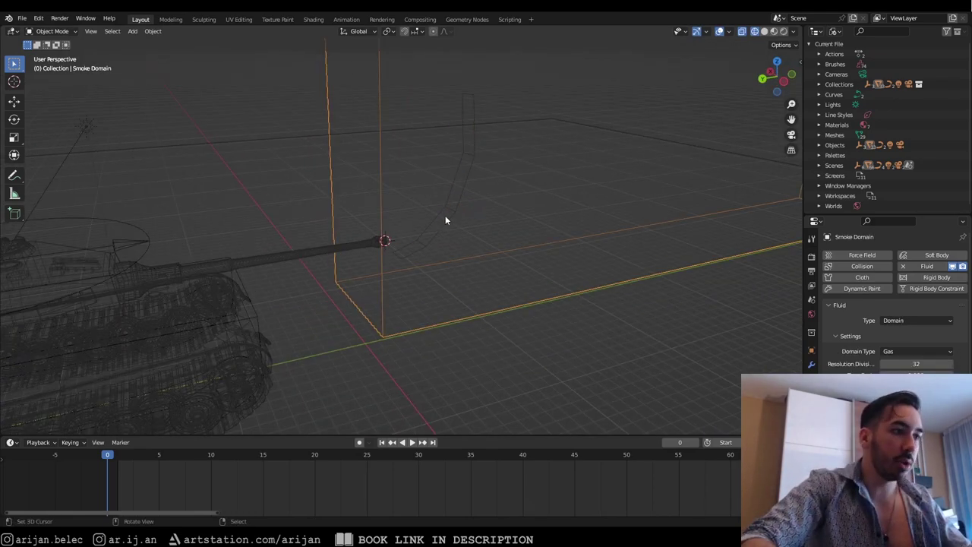
{"action": "left_click", "coordinate": [445, 215]}
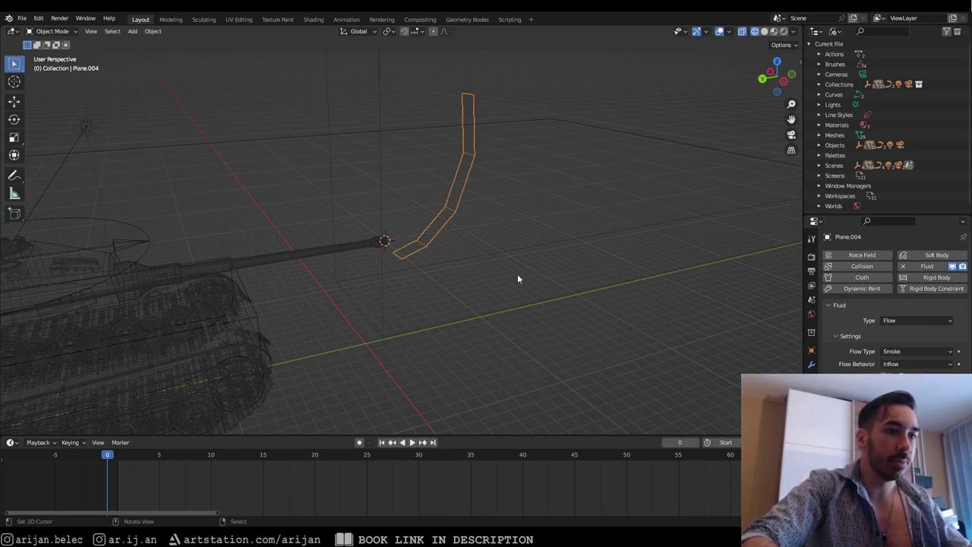
{"action": "left_click", "coordinate": [895, 319]}
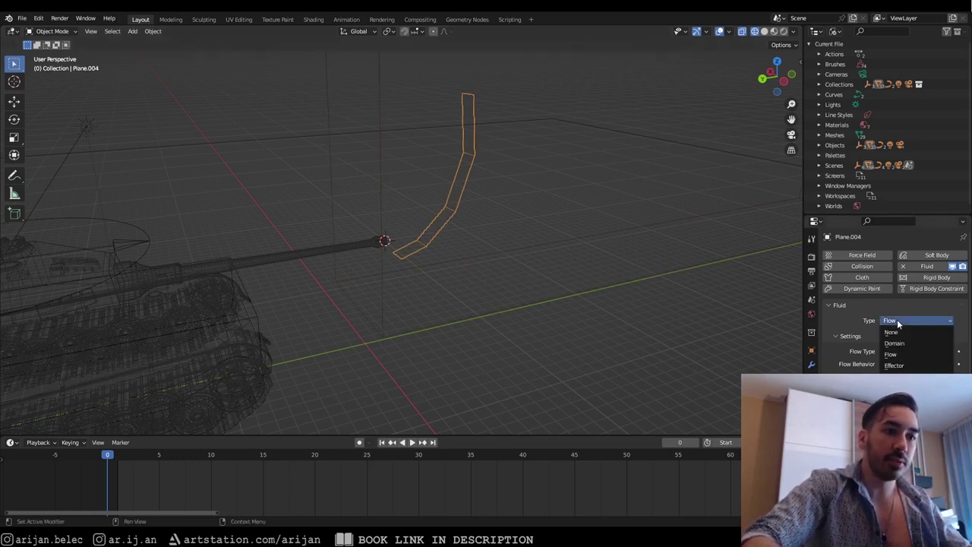
{"action": "left_click", "coordinate": [897, 319]}
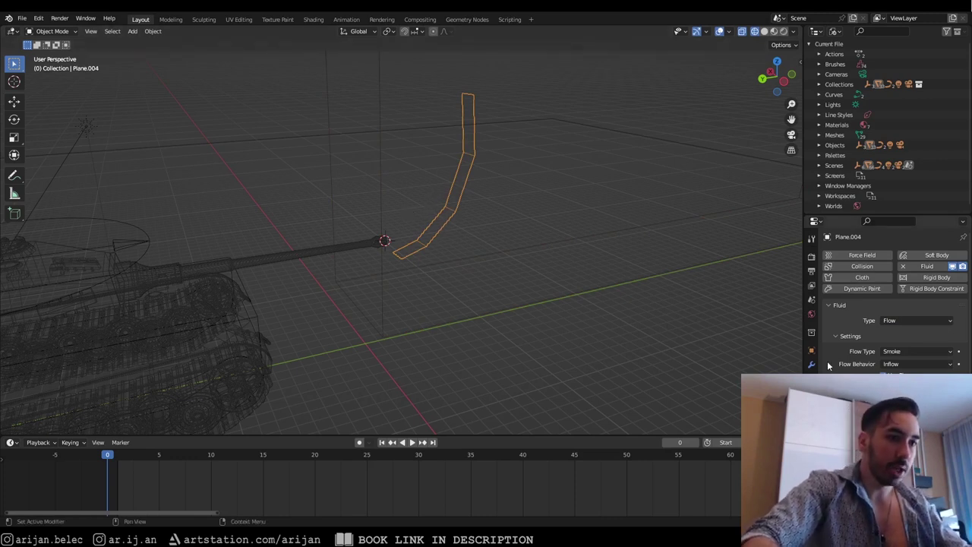
Choose Inflow as the curved strip's flow behavior
{"action": "scroll", "coordinate": [854, 313], "scroll_direction": "down", "scroll_amount": 2}
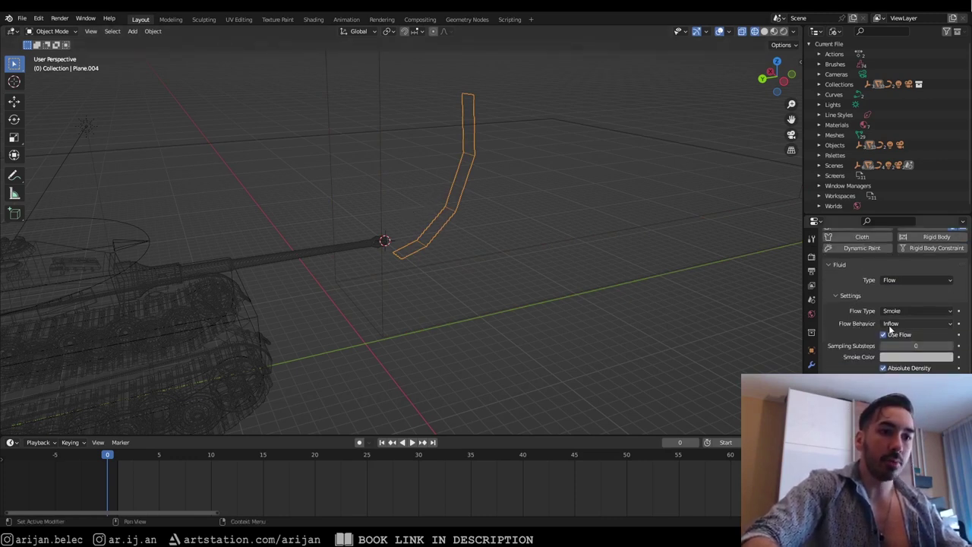
{"action": "left_click", "coordinate": [892, 324]}
{"action": "left_click", "coordinate": [899, 326]}
{"action": "left_click", "coordinate": [901, 325]}
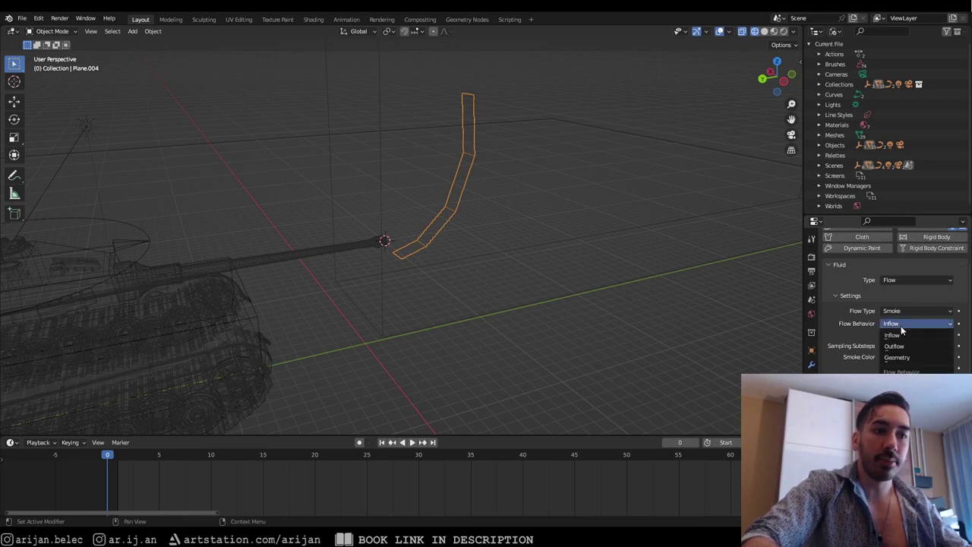
{"action": "left_click", "coordinate": [901, 336]}
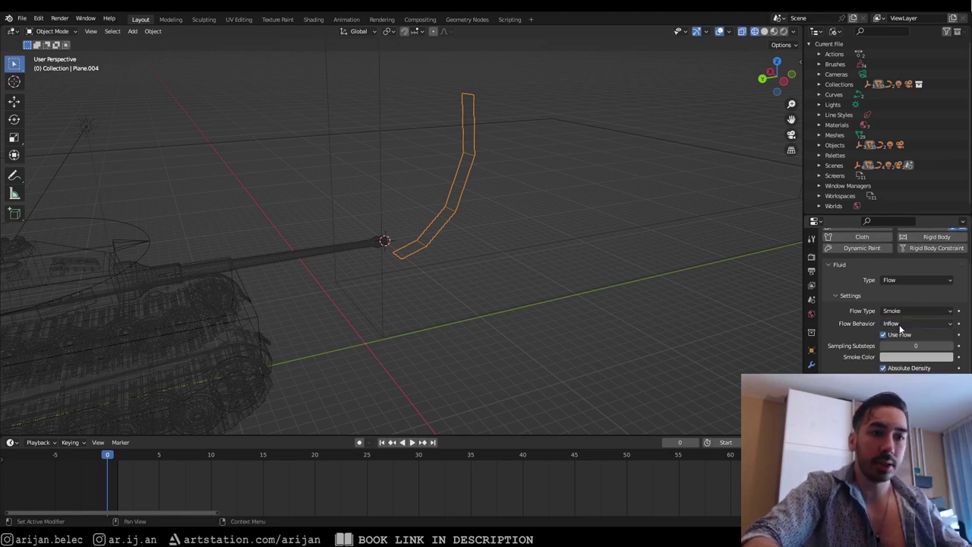
{"action": "left_click", "coordinate": [901, 325]}
{"action": "left_click", "coordinate": [901, 334]}
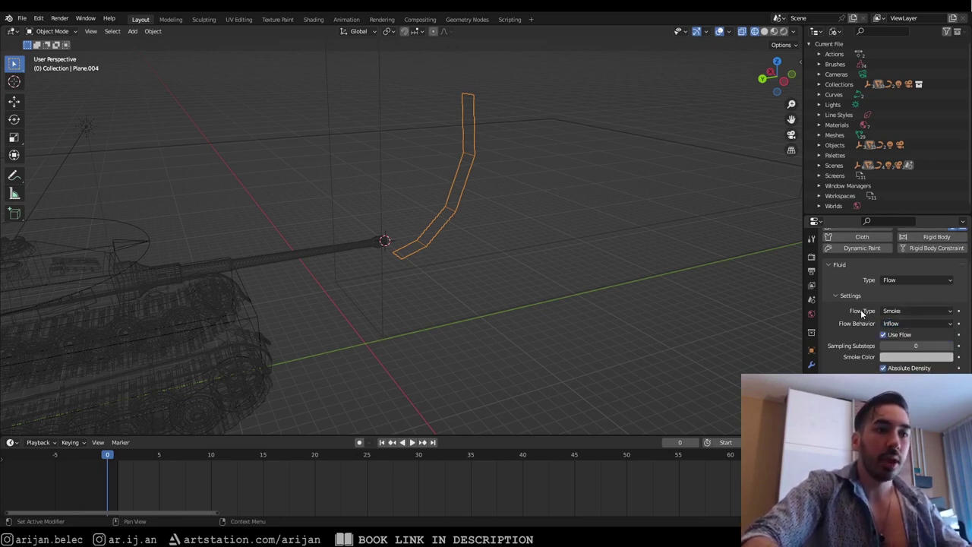
Set the curved strip's flow type to Fire with a fuel value of 1.0
{"action": "left_click", "coordinate": [900, 312]}
{"action": "left_click", "coordinate": [896, 351]}
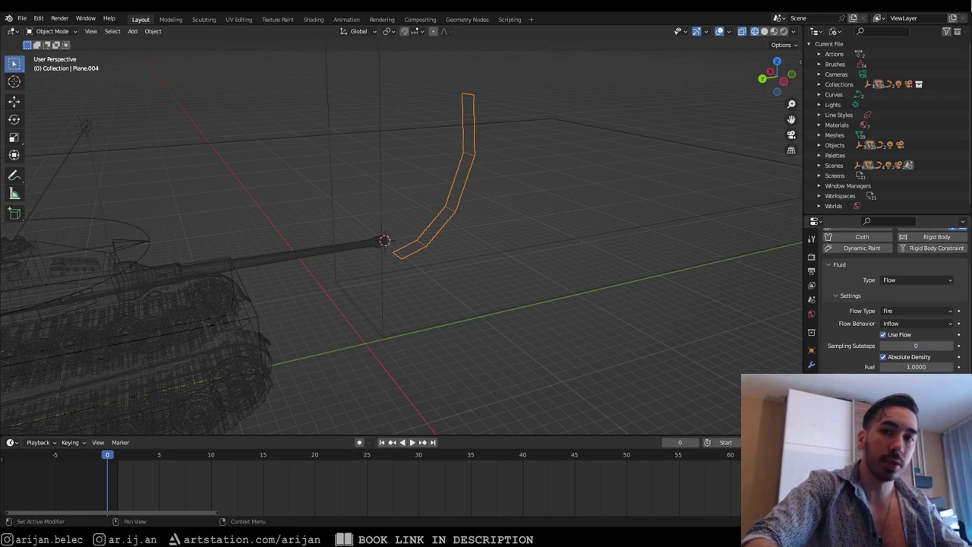
{"action": "scroll", "coordinate": [887, 340], "scroll_direction": "down", "scroll_amount": 2}
{"action": "left_click", "coordinate": [893, 341]}
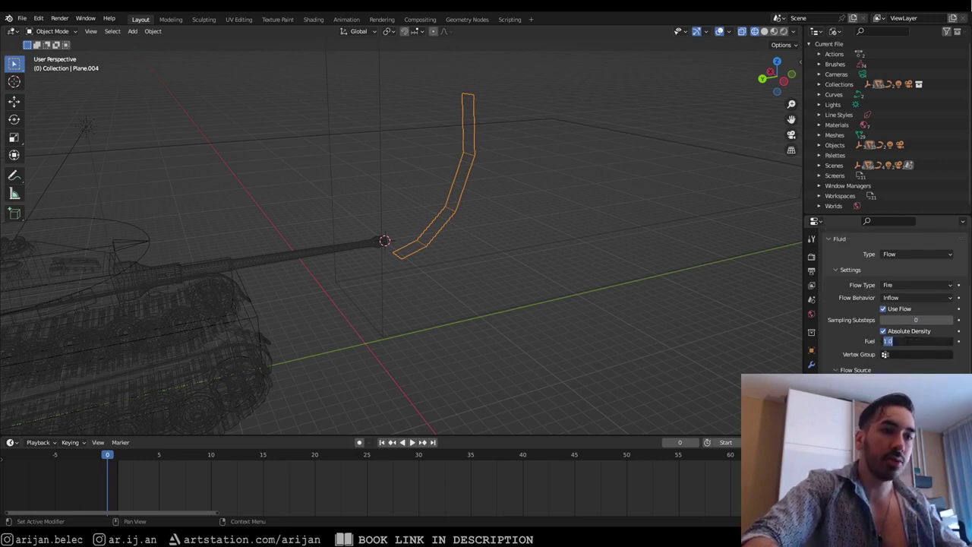
{"action": "key", "text": "Return"}
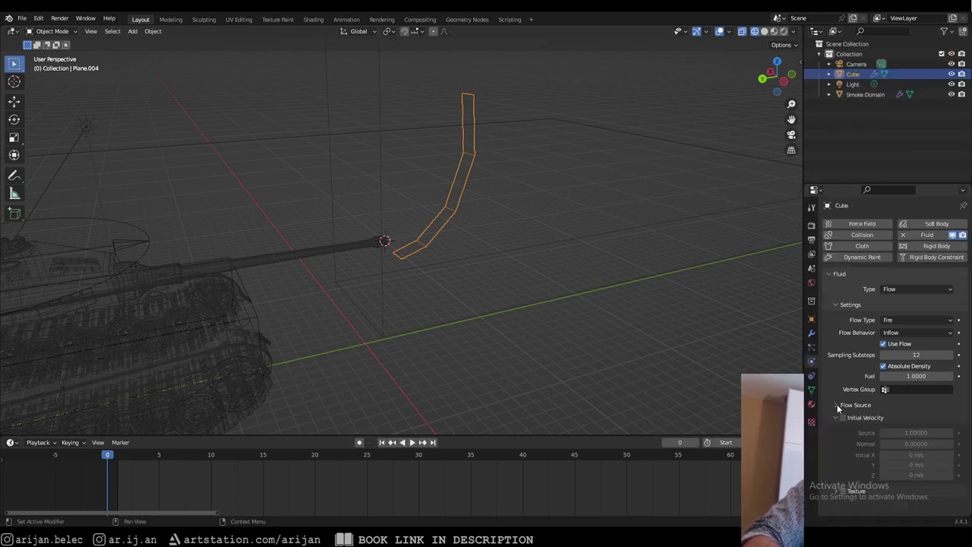
Reveal the strip's flow source settings and enable its initial velocity
{"action": "left_click", "coordinate": [837, 404]}
{"action": "scroll", "coordinate": [838, 361], "scroll_direction": "down", "scroll_amount": 2}
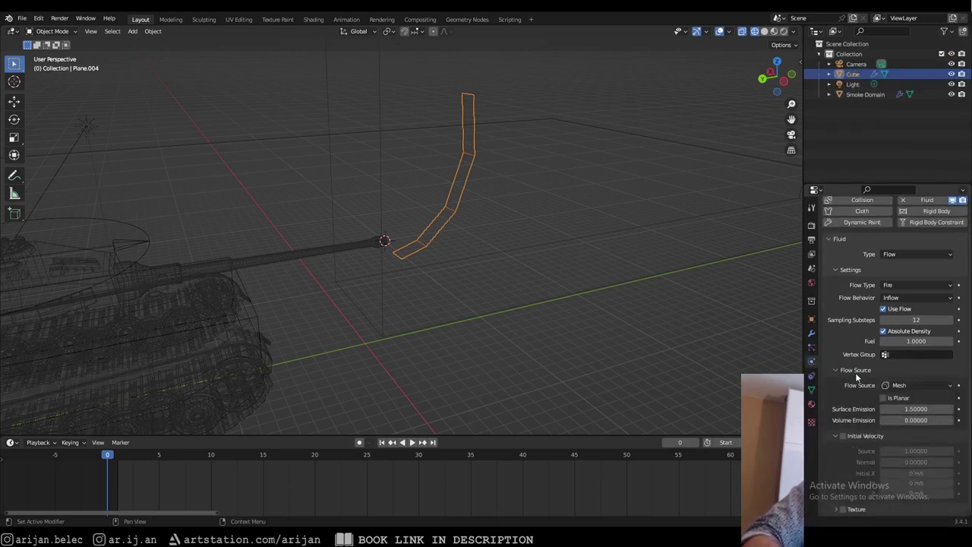
{"action": "left_click", "coordinate": [843, 436]}
Examine the barrel and strip from several angles against the global axes to determine the firing direction
{"action": "middle_click_drag", "start_coordinate": [580, 316], "coordinate": [436, 248]}
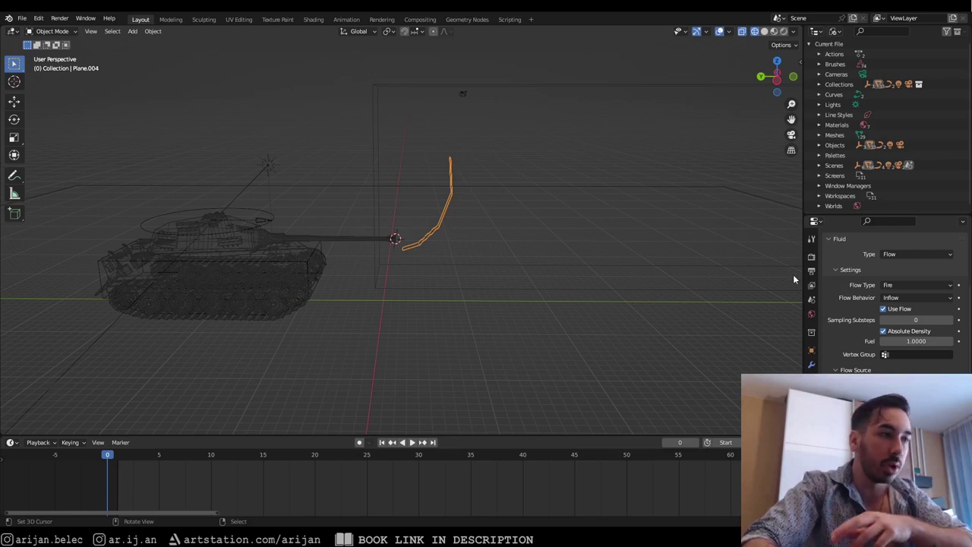
{"action": "middle_click_drag", "start_coordinate": [415, 250], "coordinate": [486, 251]}
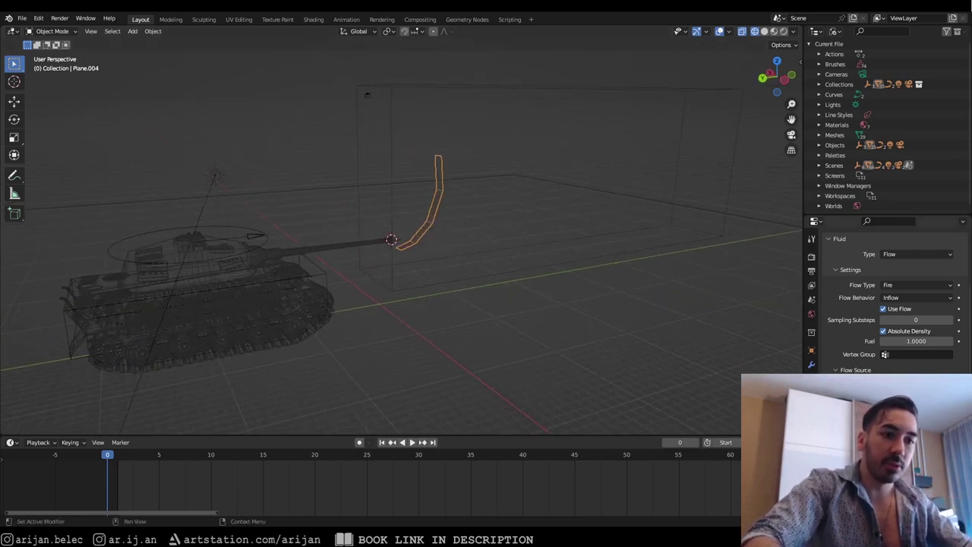
{"action": "middle_click_drag", "start_coordinate": [293, 195], "coordinate": [553, 137]}
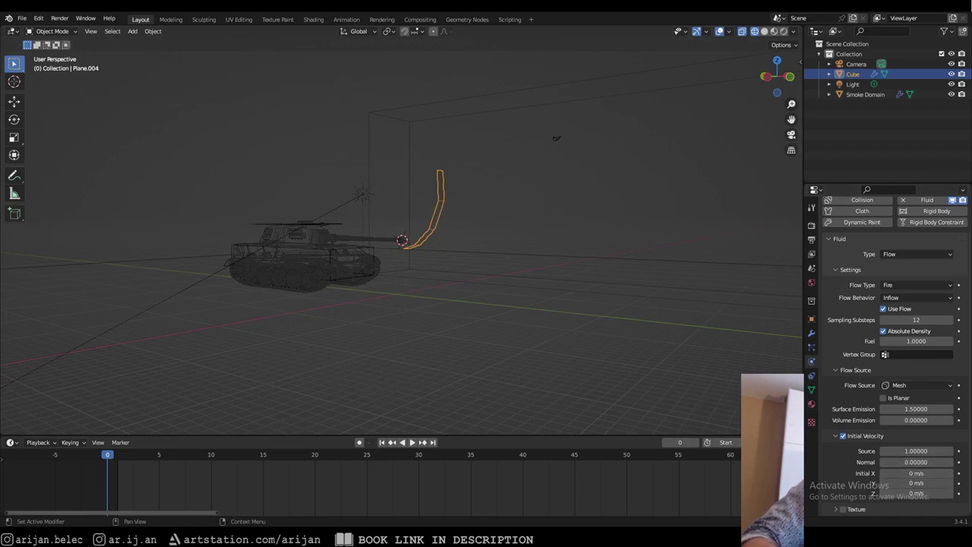
{"action": "right_click", "coordinate": [548, 317], "text": "shift"}
{"action": "middle_click_drag", "start_coordinate": [549, 317], "coordinate": [413, 267]}
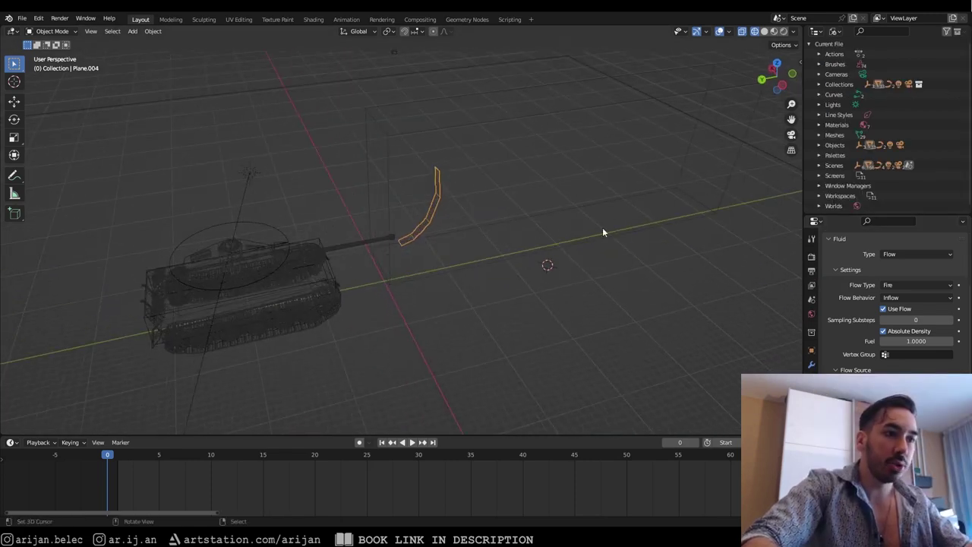
{"action": "scroll", "coordinate": [740, 184], "scroll_direction": "down", "scroll_amount": 1}
{"action": "middle_click_drag", "start_coordinate": [738, 168], "coordinate": [722, 159]}
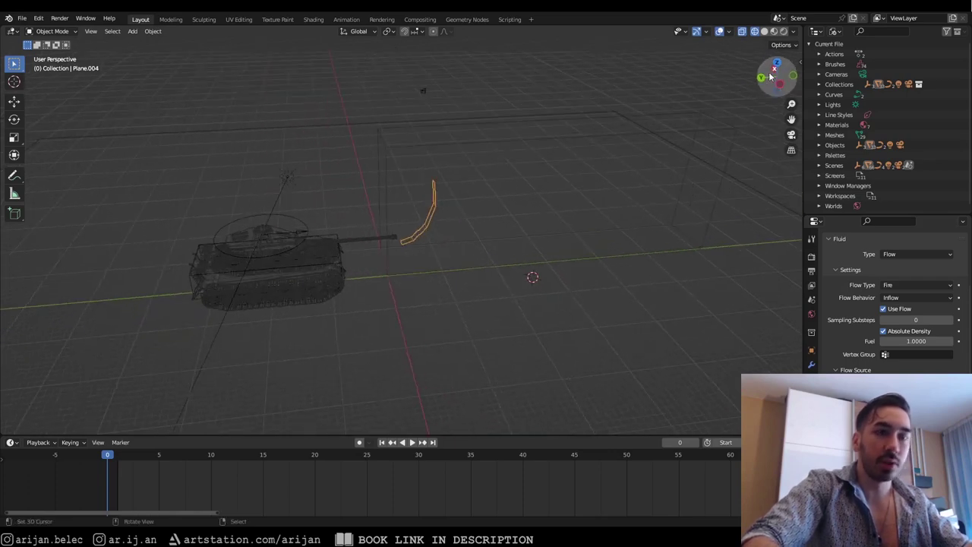
{"action": "middle_click_drag", "start_coordinate": [720, 193], "coordinate": [763, 87]}
{"action": "middle_click_drag", "start_coordinate": [566, 253], "coordinate": [509, 125]}
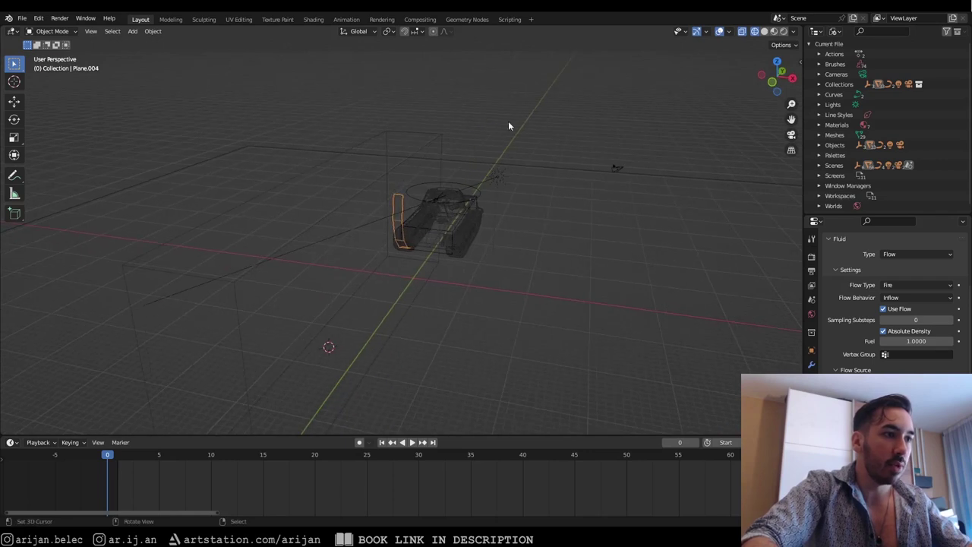
{"action": "middle_click_drag", "start_coordinate": [549, 71], "coordinate": [640, 174]}
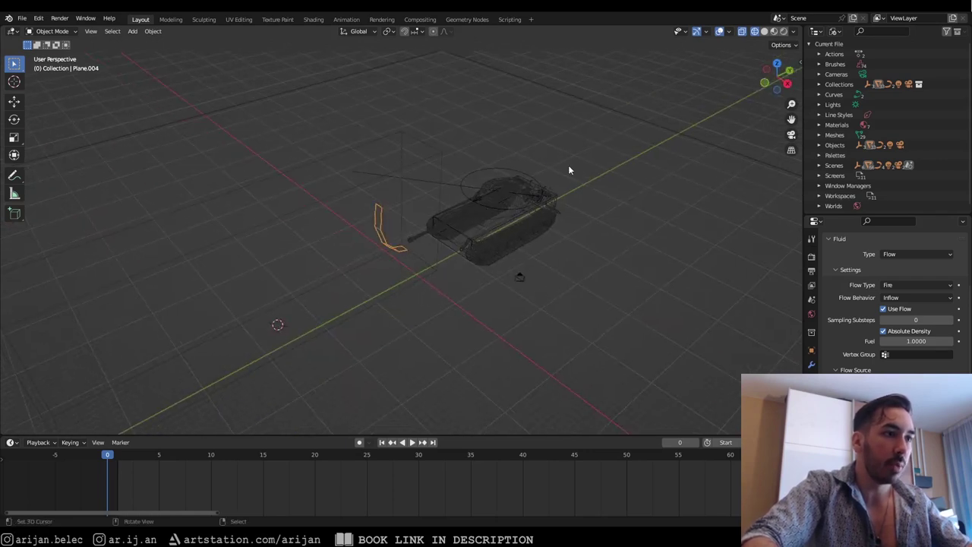
{"action": "middle_click_drag", "start_coordinate": [569, 170], "coordinate": [439, 243]}
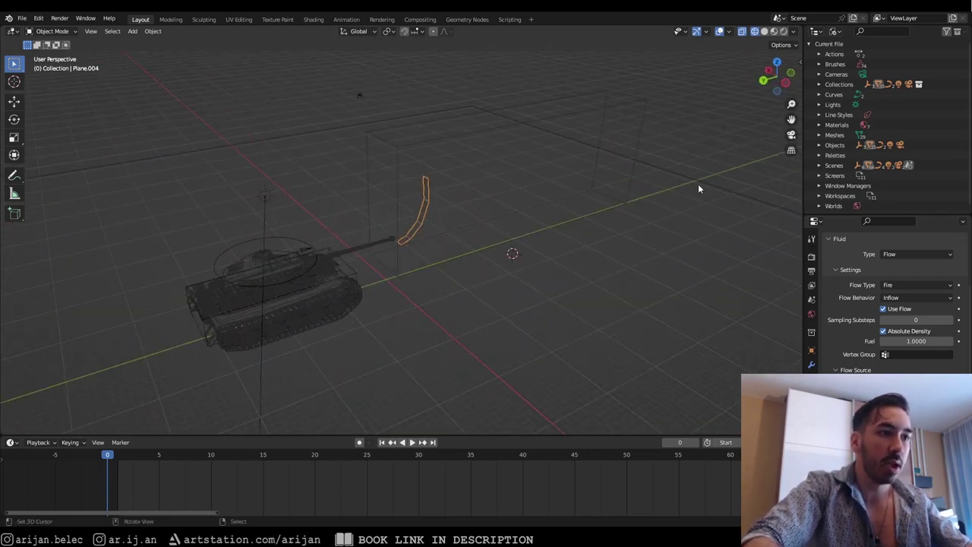
{"action": "middle_click_drag", "start_coordinate": [698, 184], "coordinate": [616, 233]}
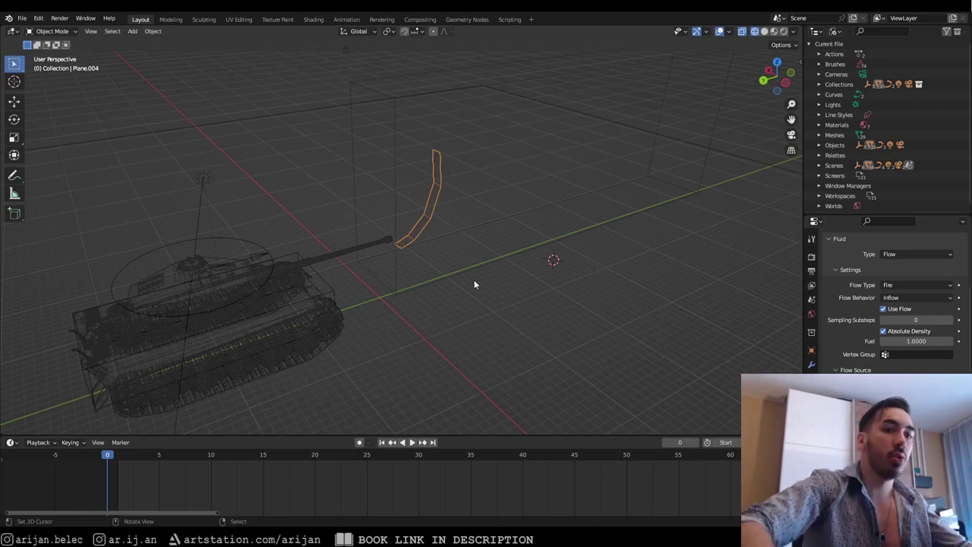
Set the curved strip's initial velocity along Y to -50 m/s
{"action": "scroll", "coordinate": [474, 279], "scroll_direction": "down", "scroll_amount": 3}
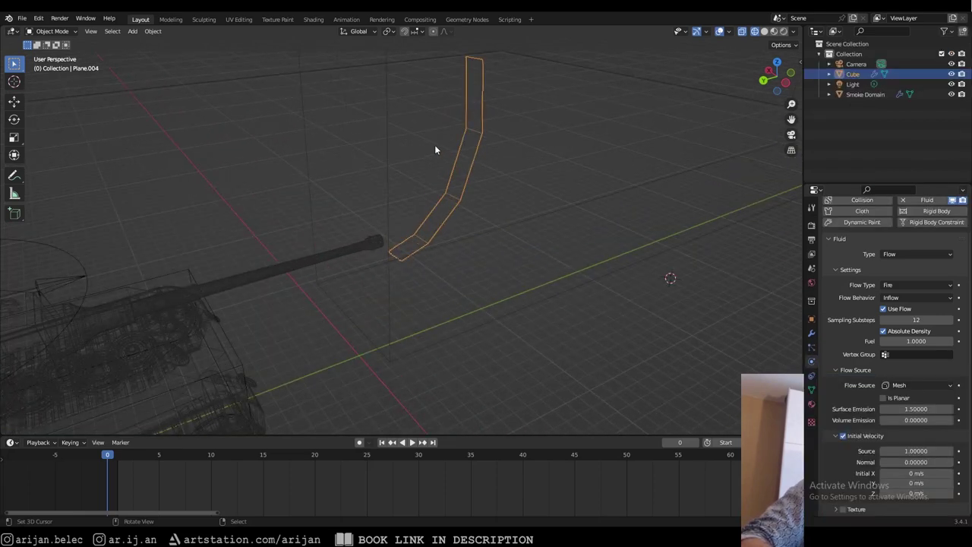
{"action": "left_click", "coordinate": [634, 324]}
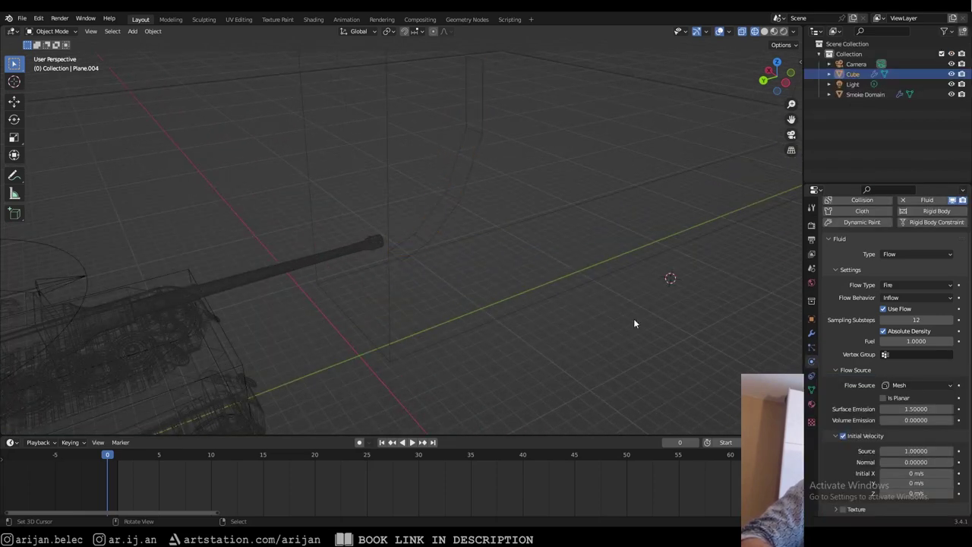
{"action": "left_click", "coordinate": [466, 179]}
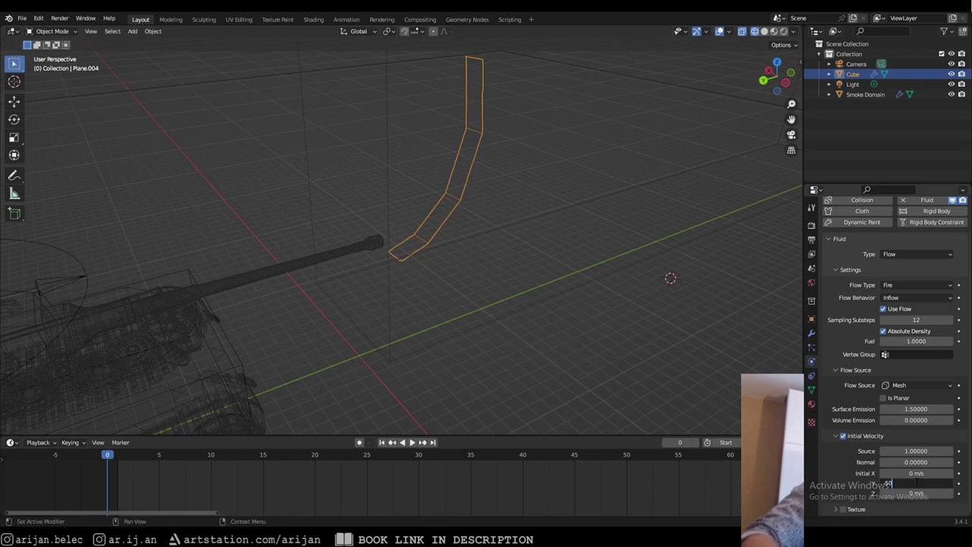
{"action": "key", "text": "Return"}
Select the smoke domain surrounding the strip to bring up its fluid settings
{"action": "scroll", "coordinate": [391, 340], "scroll_direction": "down", "scroll_amount": 1}
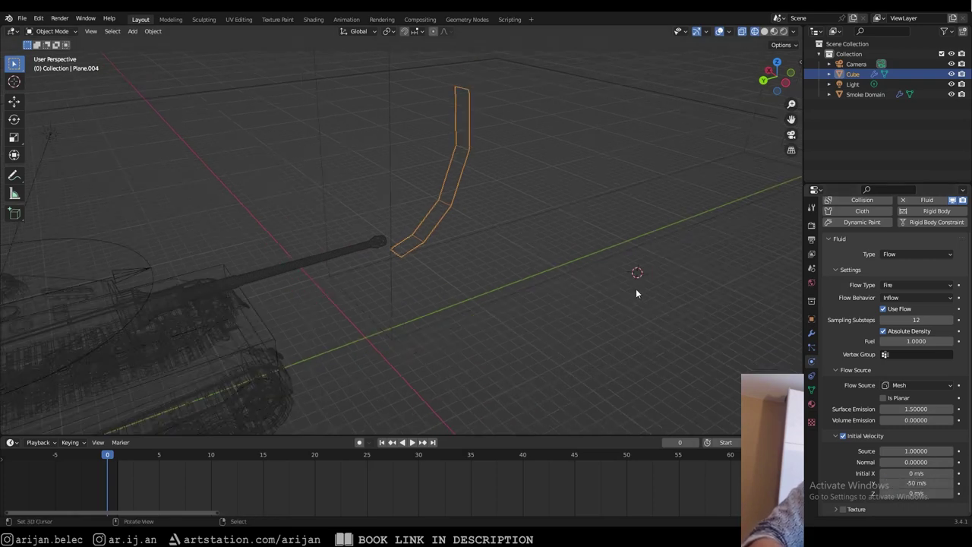
{"action": "middle_click_drag", "start_coordinate": [472, 270], "coordinate": [473, 243]}
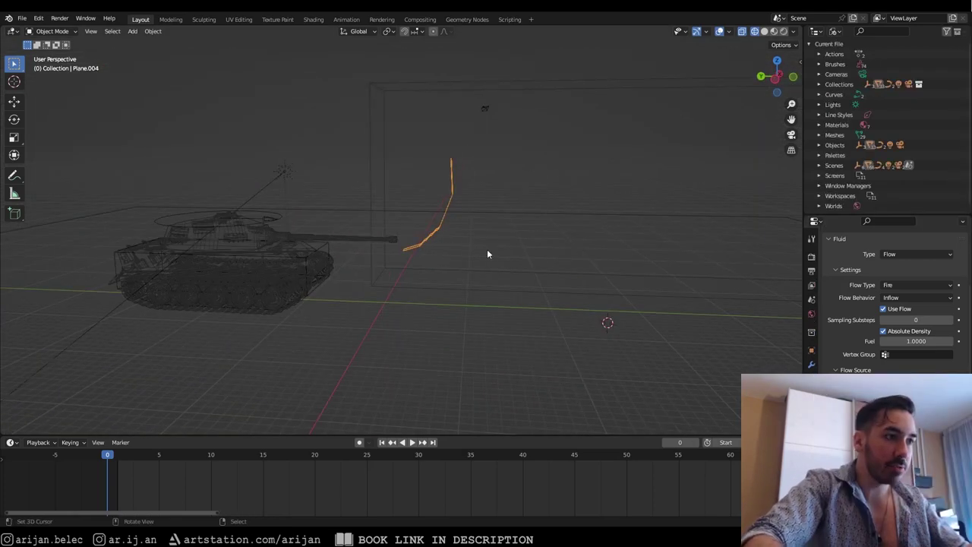
{"action": "middle_click_drag", "start_coordinate": [488, 254], "coordinate": [432, 241]}
{"action": "scroll", "coordinate": [294, 280], "scroll_direction": "up", "scroll_amount": 1}
{"action": "scroll", "coordinate": [311, 283], "scroll_direction": "down", "scroll_amount": 4}
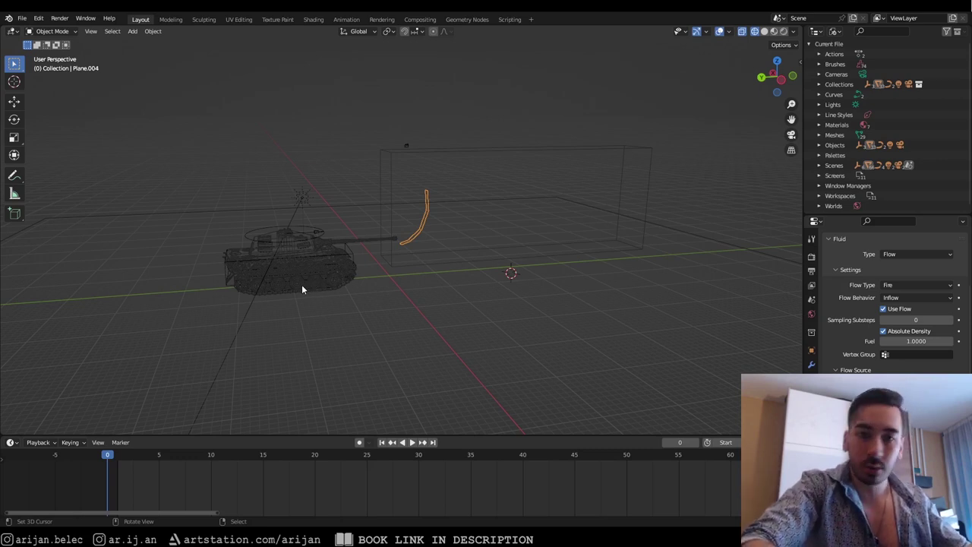
{"action": "scroll", "coordinate": [398, 257], "scroll_direction": "up", "scroll_amount": 4}
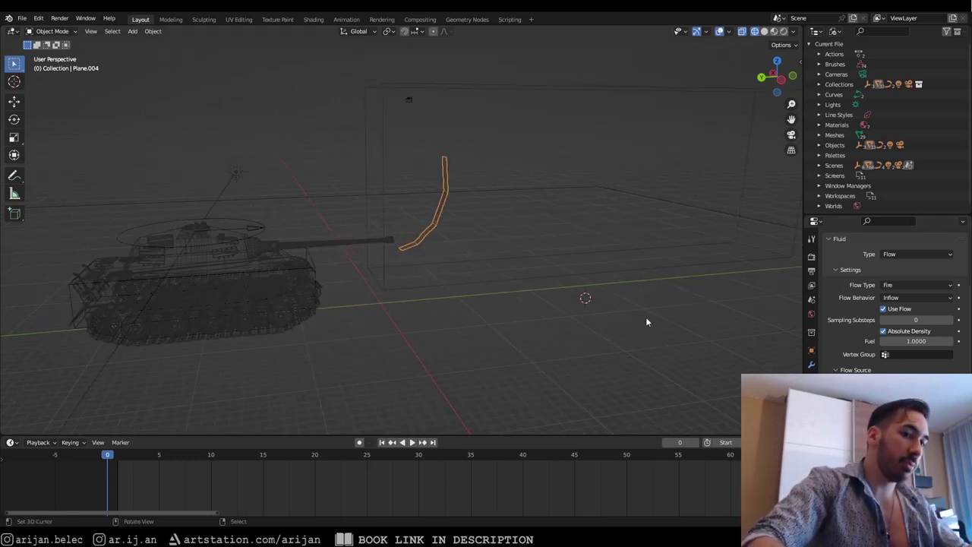
{"action": "middle_click_drag", "start_coordinate": [486, 240], "coordinate": [514, 245]}
{"action": "scroll", "coordinate": [514, 245], "scroll_direction": "up", "scroll_amount": 2}
{"action": "right_click", "coordinate": [530, 247]}
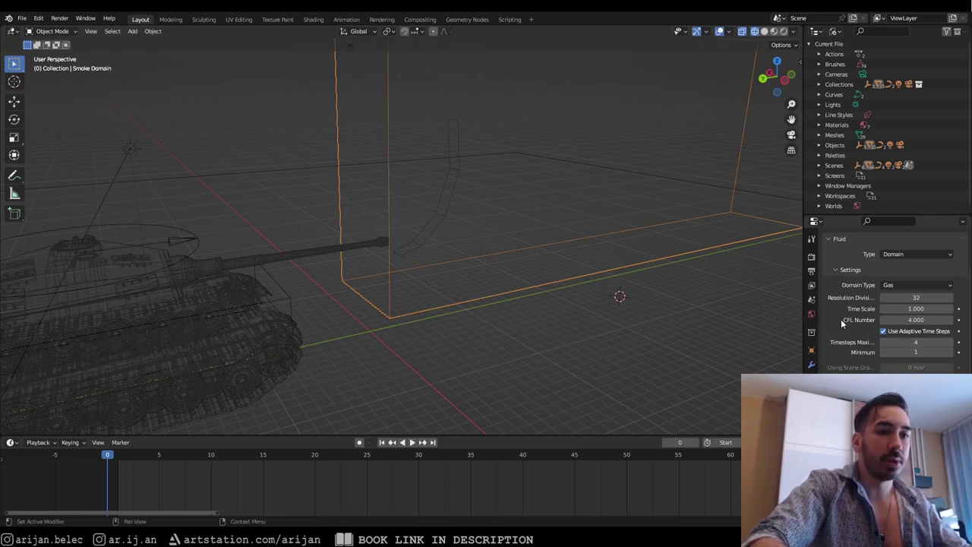
Set the smoke domain's resolution divisions to 128
{"action": "scroll", "coordinate": [839, 327], "scroll_direction": "up", "scroll_amount": 2}
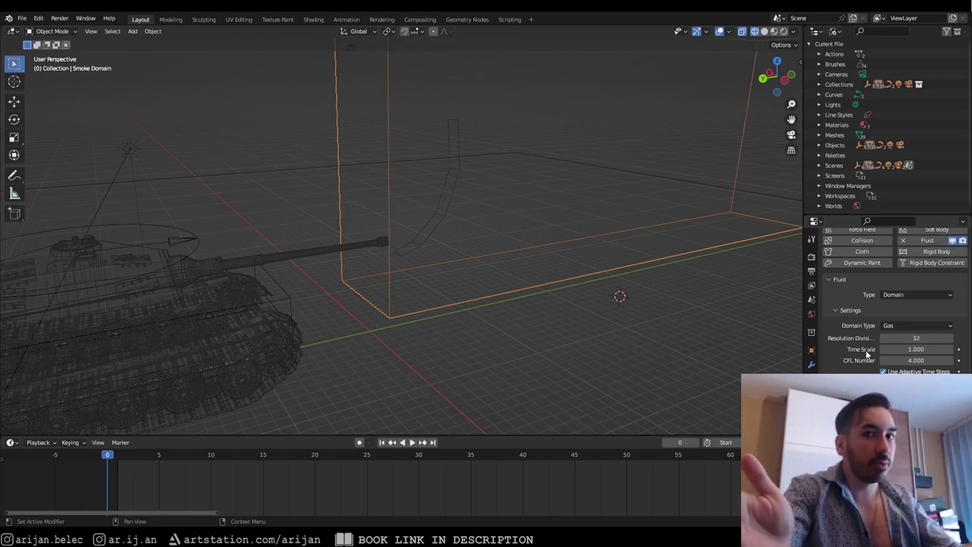
{"action": "double_click", "coordinate": [889, 338]}
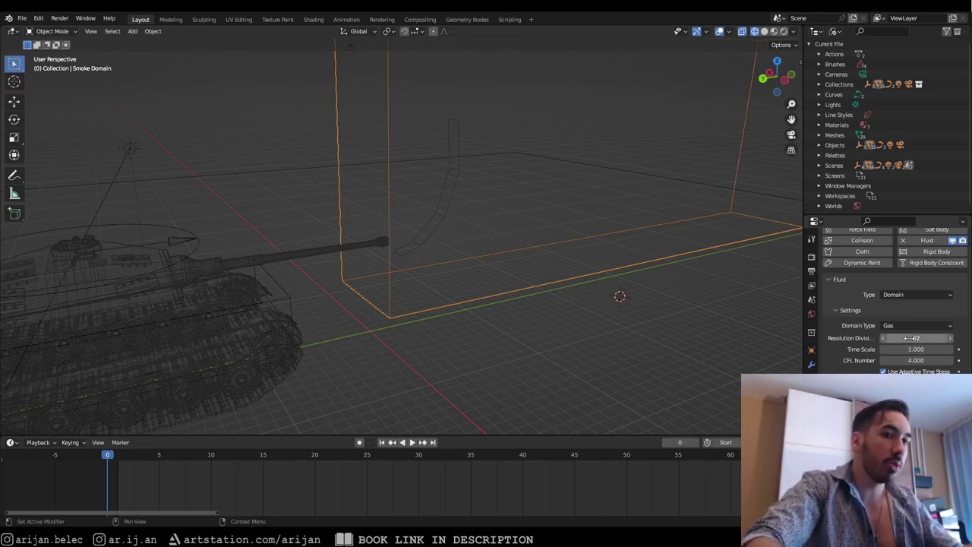
{"action": "left_click", "coordinate": [857, 318]}
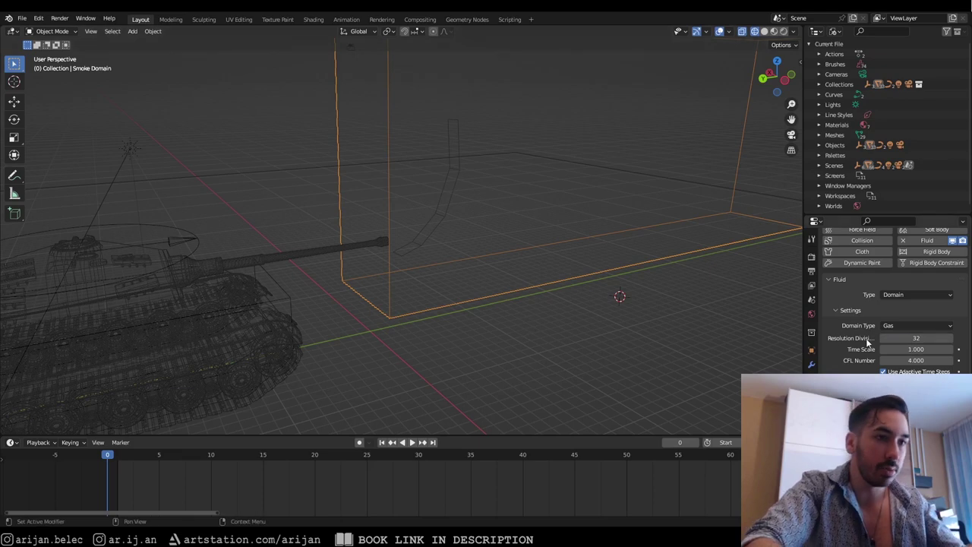
{"action": "left_click", "coordinate": [911, 338]}
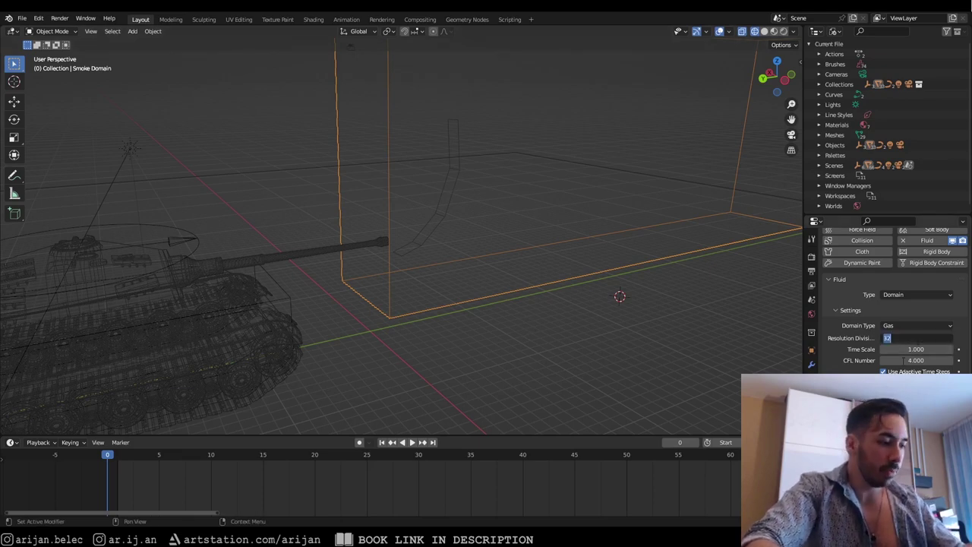
{"action": "type", "text": "128"}
{"action": "key", "text": "Return"}
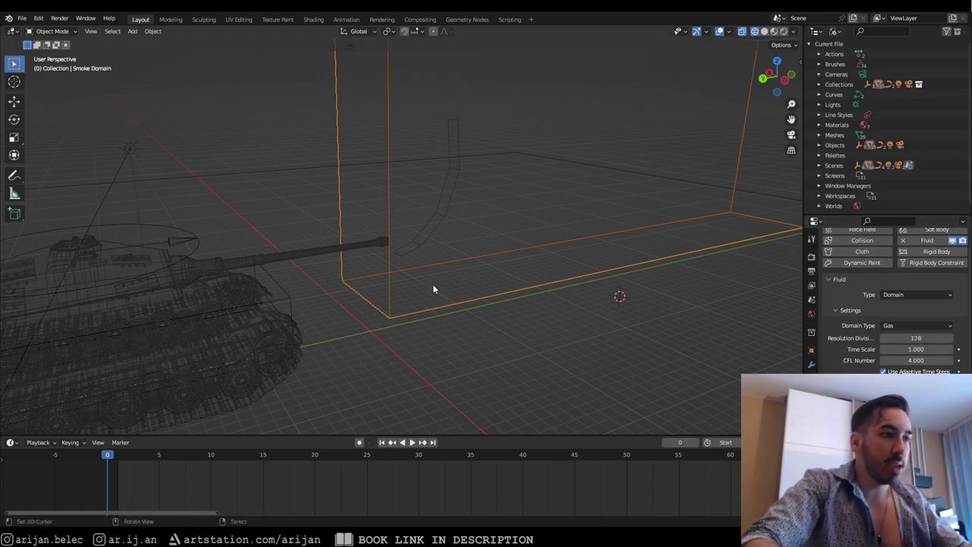
Examine the smoke domain's extent and review its time scale, border collision and gas settings
{"action": "middle_click_drag", "start_coordinate": [433, 288], "coordinate": [504, 310]}
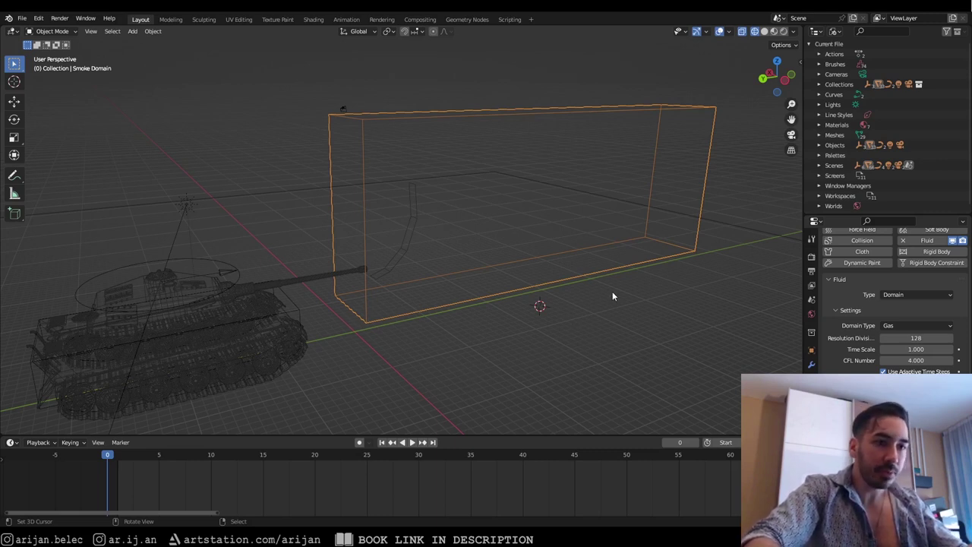
{"action": "scroll", "coordinate": [884, 340], "scroll_direction": "down", "scroll_amount": 1}
{"action": "left_click", "coordinate": [912, 329]}
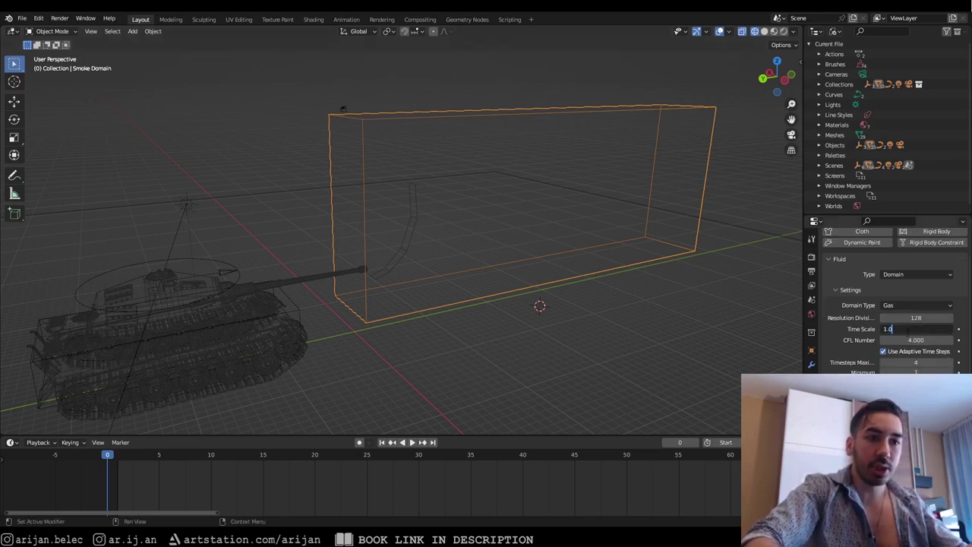
{"action": "scroll", "coordinate": [847, 323], "scroll_direction": "down", "scroll_amount": 1}
{"action": "key", "text": "Return"}
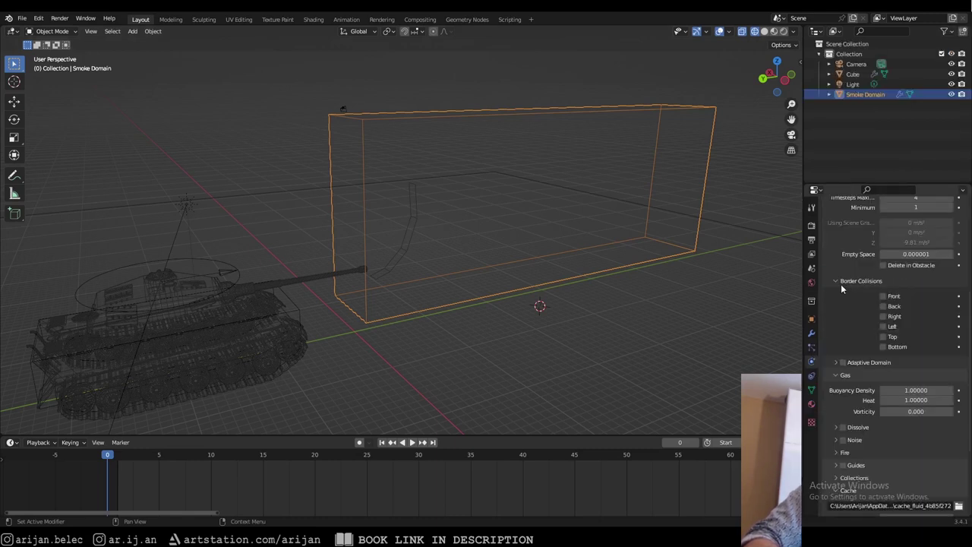
{"action": "scroll", "coordinate": [842, 285], "scroll_direction": "down", "scroll_amount": 4}
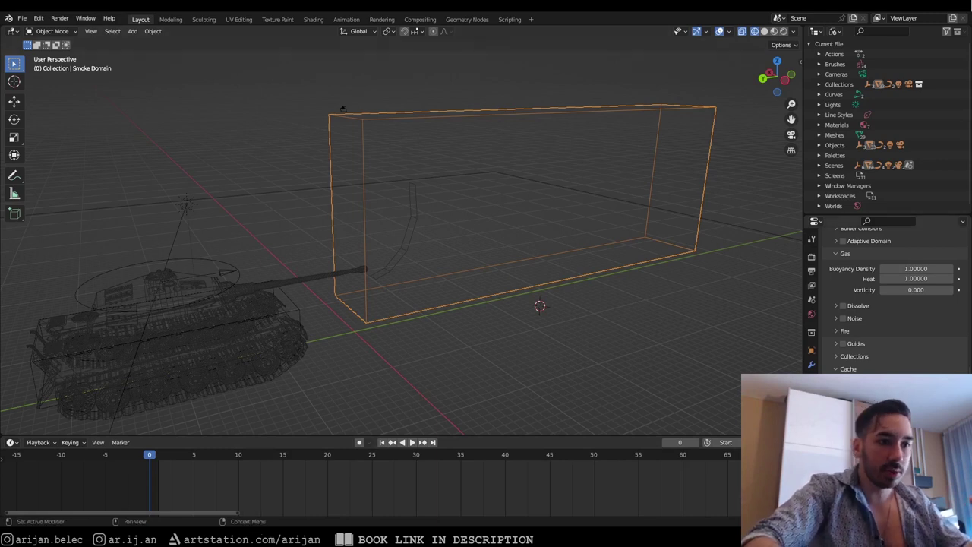
Test-play the simulation, shorten the frame range to end at frame 25, and return to frame 0
{"action": "key", "text": "space"}
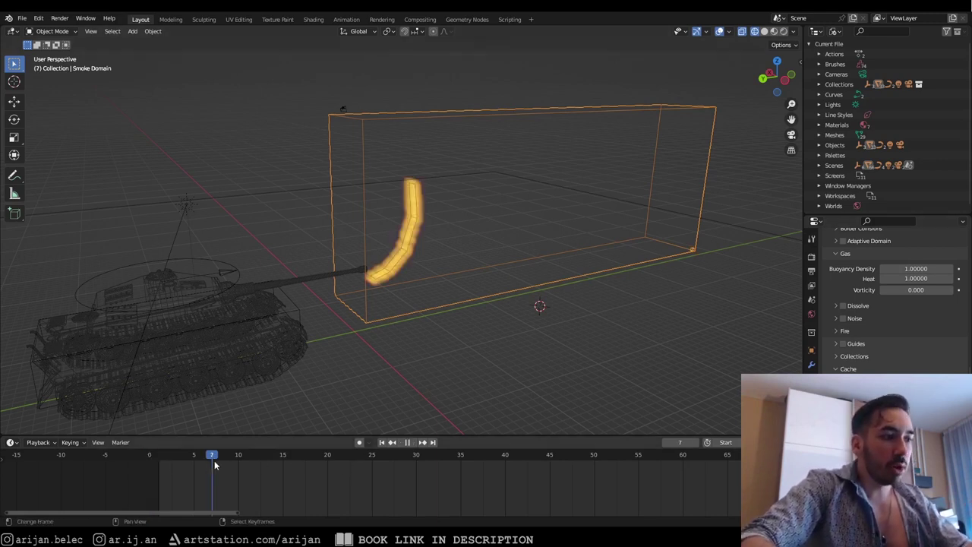
{"action": "left_click_drag", "start_coordinate": [217, 457], "coordinate": [374, 464]}
{"action": "key", "text": "space"}
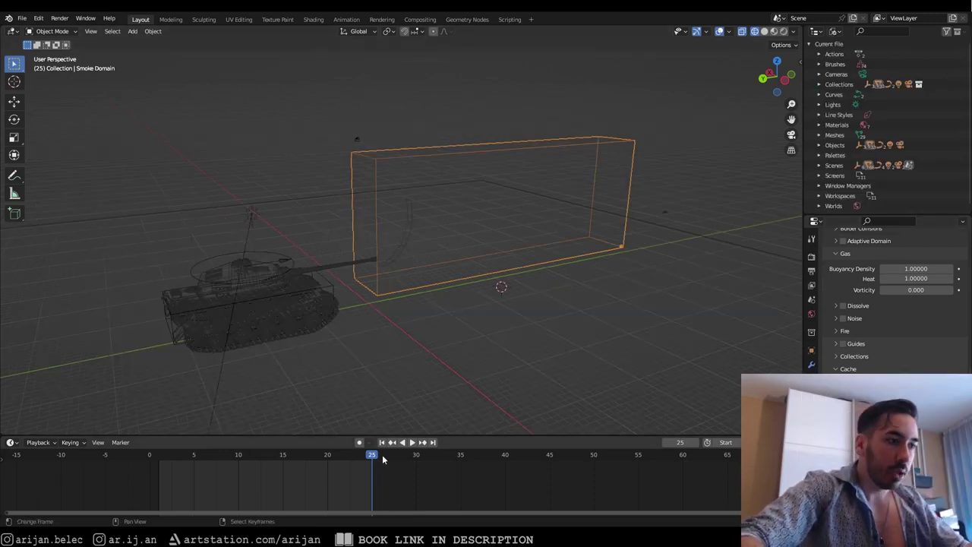
{"action": "left_click_drag", "start_coordinate": [383, 454], "coordinate": [124, 442]}
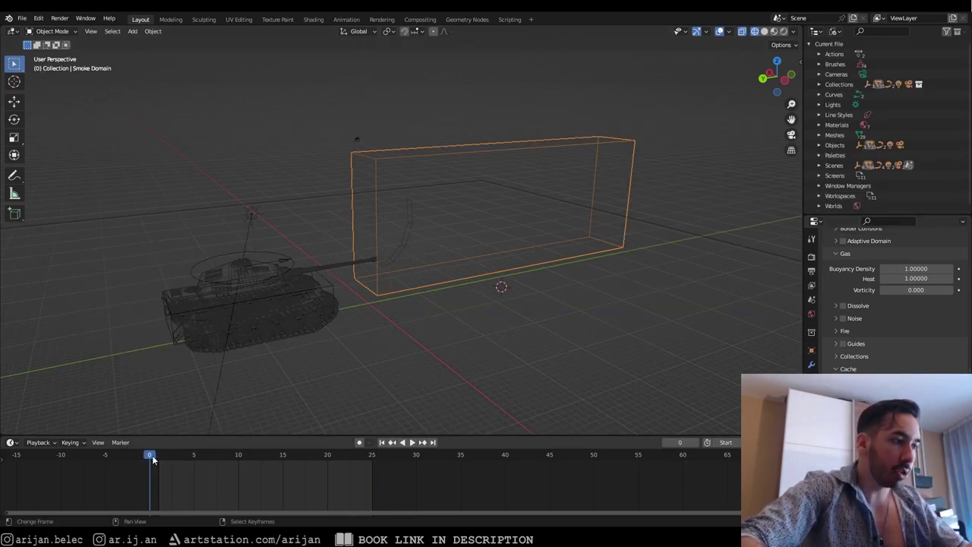
Play the fire simulation from the start and examine from the side how the flames spread through the domain over the first frames
{"action": "middle_click_drag", "start_coordinate": [211, 411], "coordinate": [423, 281]}
{"action": "key", "text": "space"}
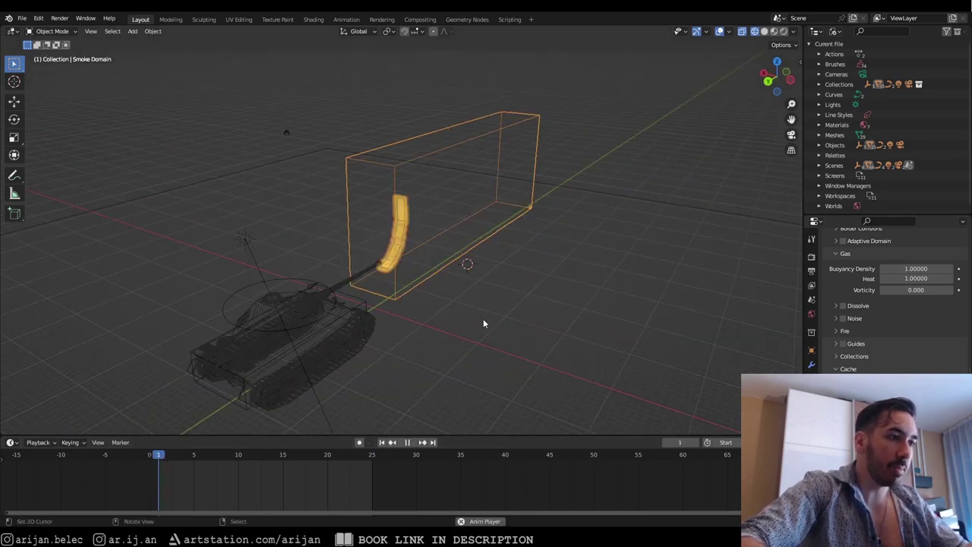
{"action": "middle_click_drag", "start_coordinate": [405, 300], "coordinate": [412, 294]}
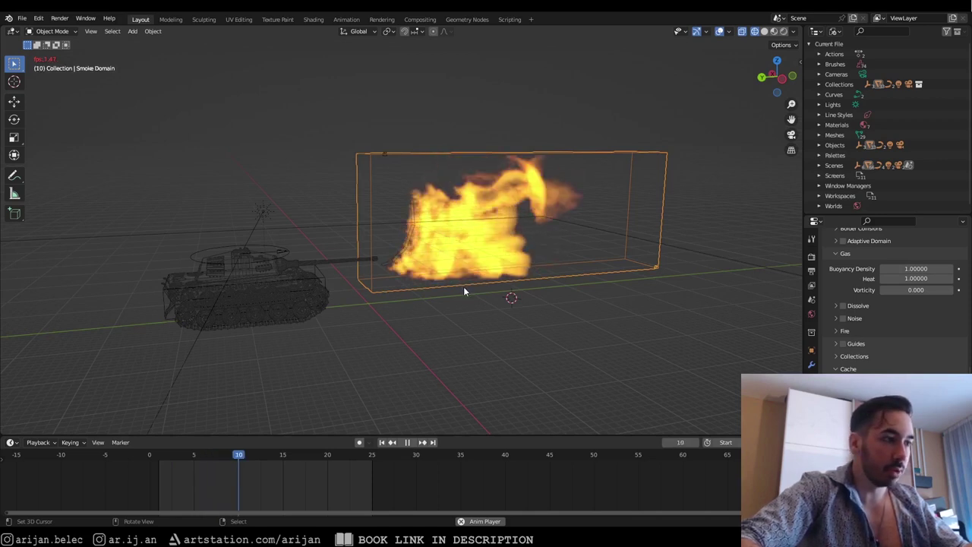
{"action": "key", "text": "space"}
{"action": "key", "text": "shift+ctrl+space"}
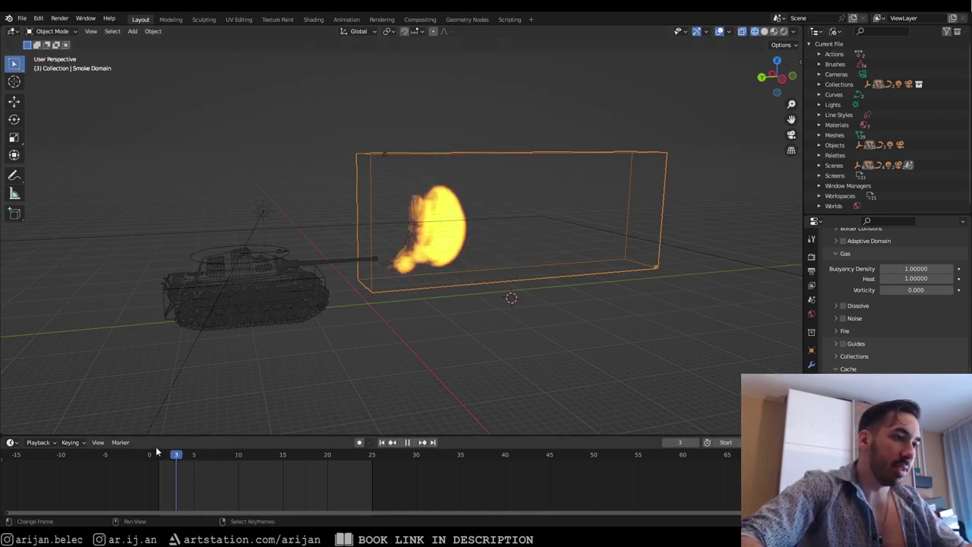
{"action": "left_click_drag", "start_coordinate": [192, 466], "coordinate": [260, 462]}
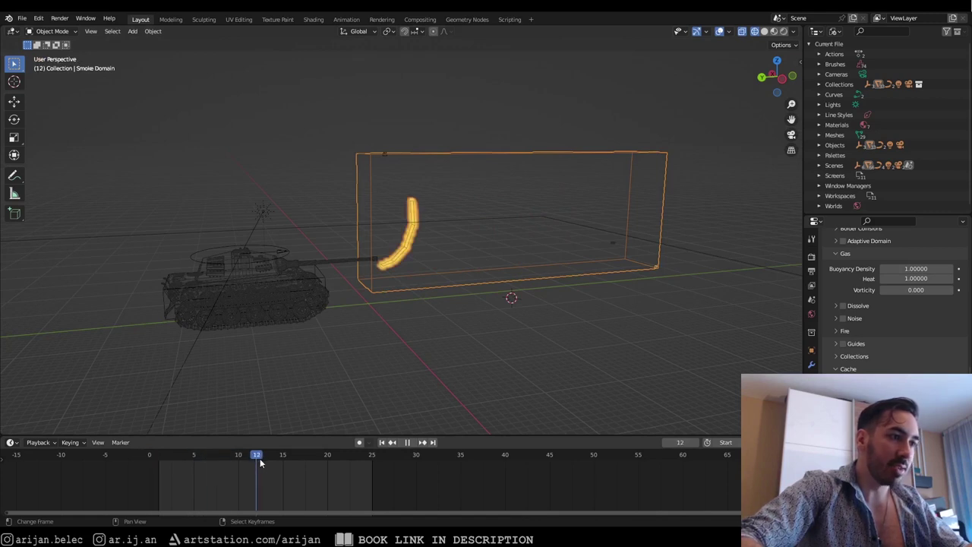
{"action": "key", "text": "space"}
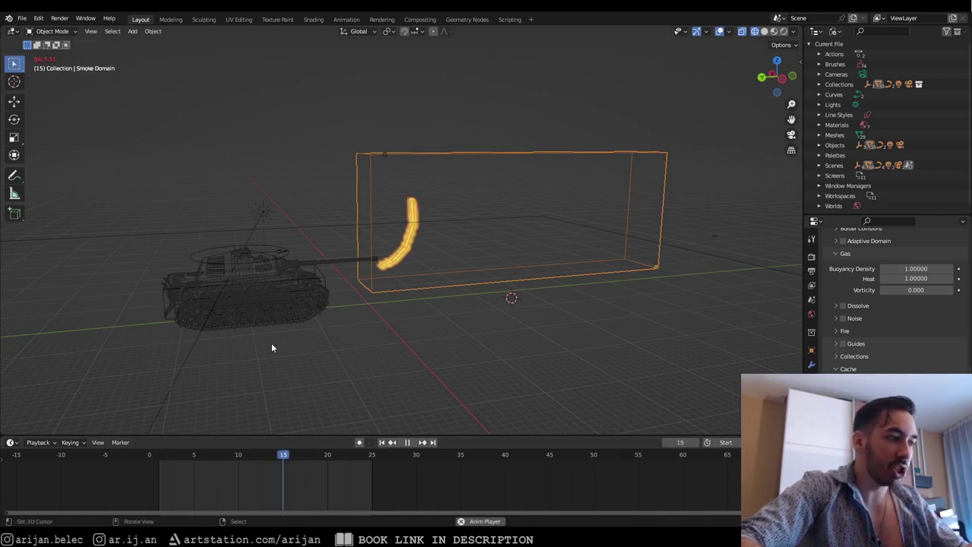
{"action": "left_click", "coordinate": [168, 459]}
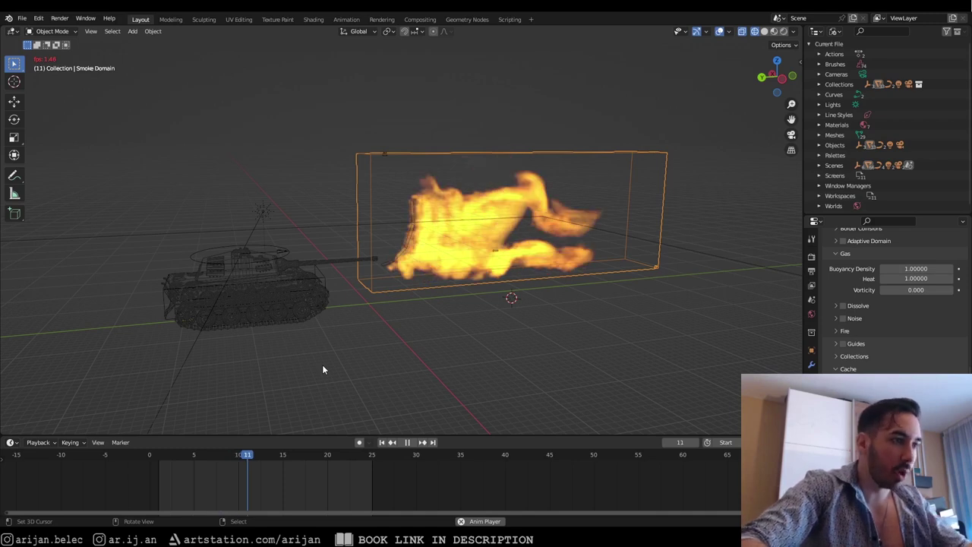
{"action": "key", "text": "space"}
{"action": "left_click_drag", "start_coordinate": [256, 458], "coordinate": [167, 461]}
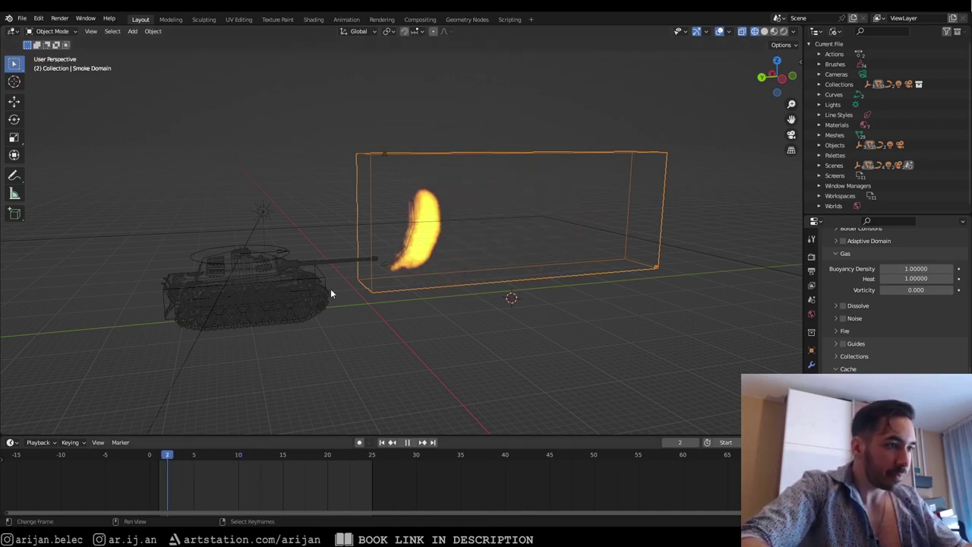
Select the curved emitter strip at the muzzle, view it close up, and bring up its fluid flow settings at frame 3
{"action": "left_click", "coordinate": [414, 241]}
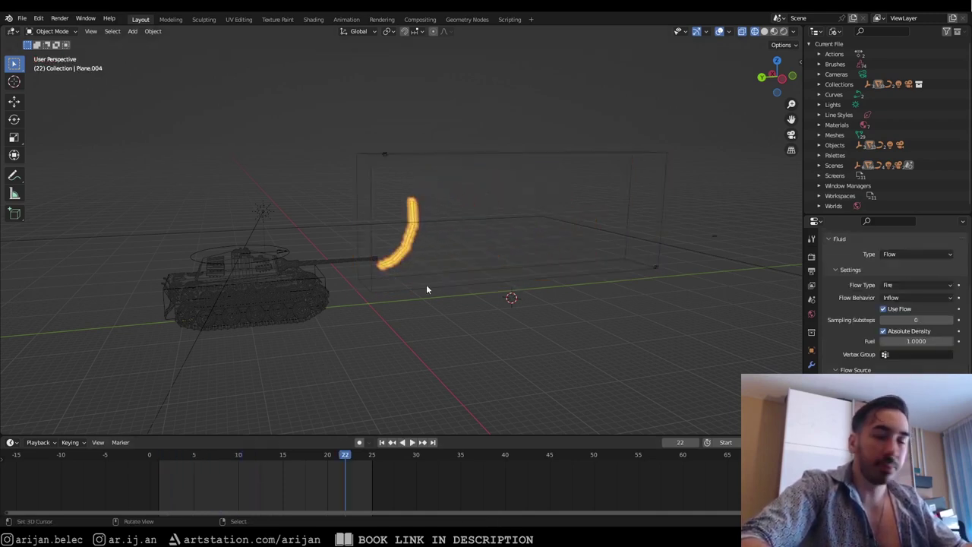
{"action": "mouse_move", "coordinate": [229, 455]}
{"action": "left_mouse_down"}
{"action": "mouse_move", "coordinate": [221, 456]}
{"action": "mouse_move", "coordinate": [239, 458]}
{"action": "left_mouse_up"}
{"action": "scroll", "coordinate": [427, 289], "scroll_direction": "up", "scroll_amount": 4}
{"action": "middle_click_drag", "start_coordinate": [428, 293], "coordinate": [415, 338]}
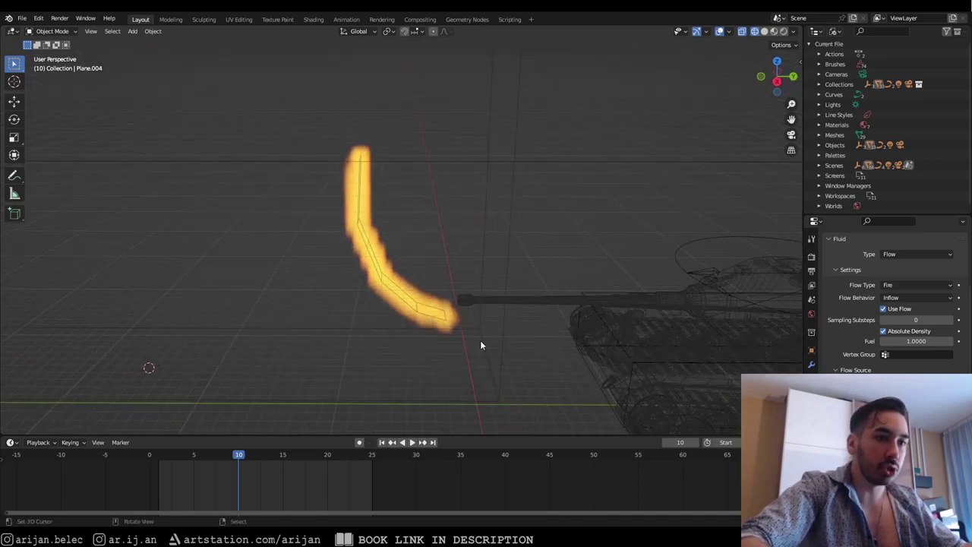
{"action": "left_click_drag", "start_coordinate": [233, 460], "coordinate": [176, 465]}
{"action": "scroll", "coordinate": [848, 322], "scroll_direction": "up", "scroll_amount": 2}
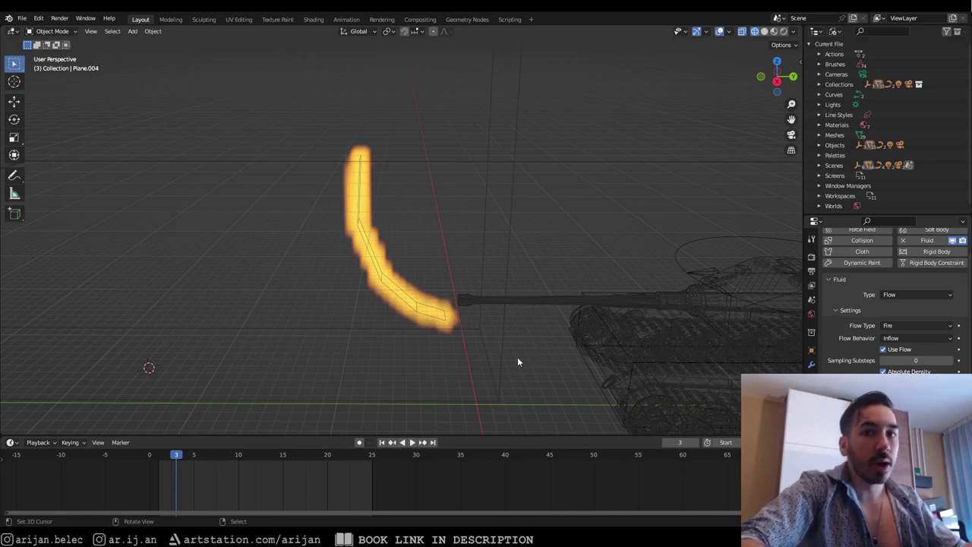
Try turning off the strip's Use Flow option and replay the simulation from the start without it
{"action": "left_click", "coordinate": [882, 349]}
{"action": "left_click_drag", "start_coordinate": [167, 458], "coordinate": [158, 458]}
{"action": "key", "text": "space"}
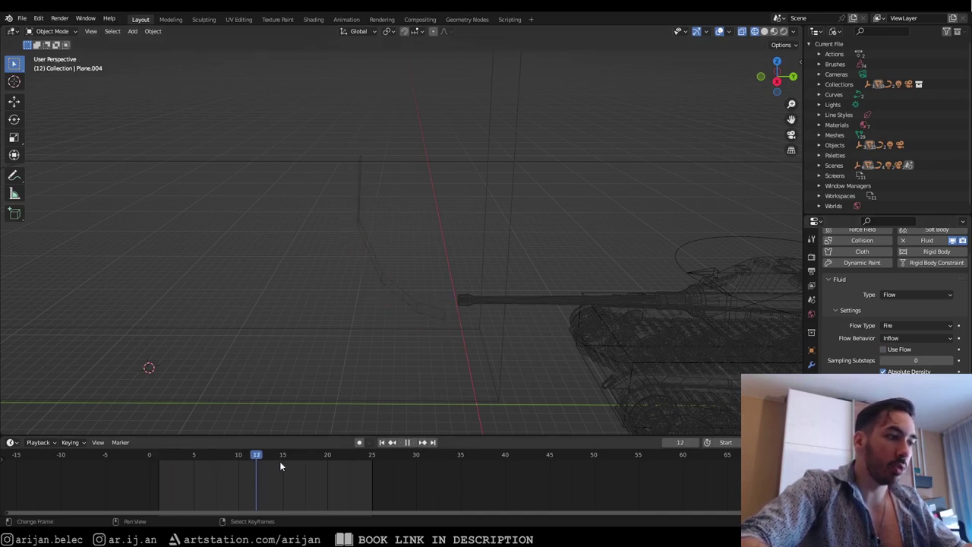
{"action": "left_click_drag", "start_coordinate": [280, 463], "coordinate": [137, 459]}
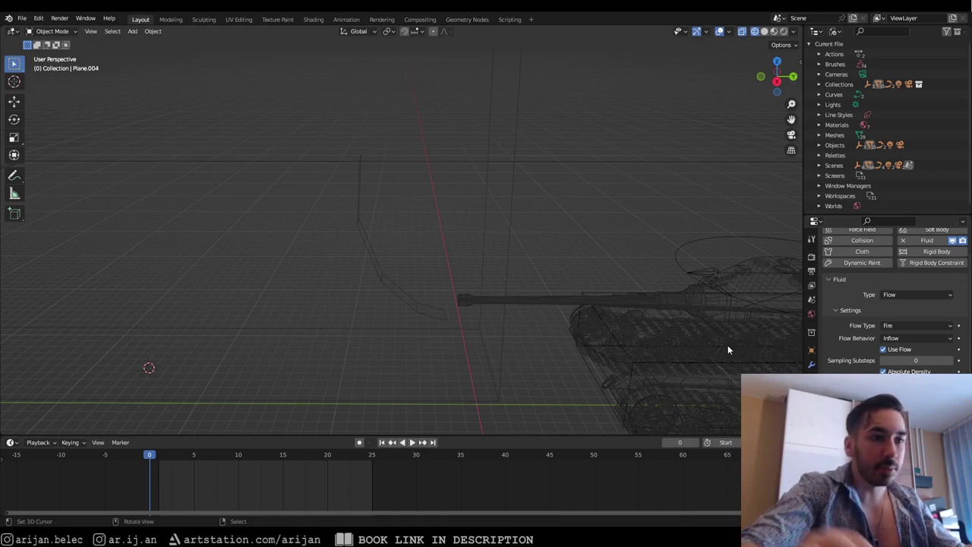
Keyframe the strip's Use Flow option as enabled at frame 10
{"action": "left_click", "coordinate": [194, 457]}
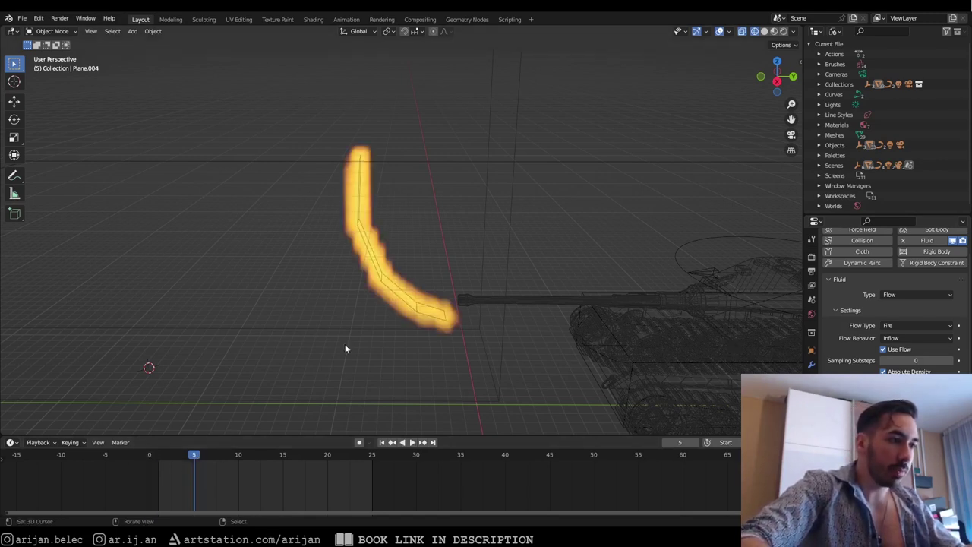
{"action": "key", "text": "space"}
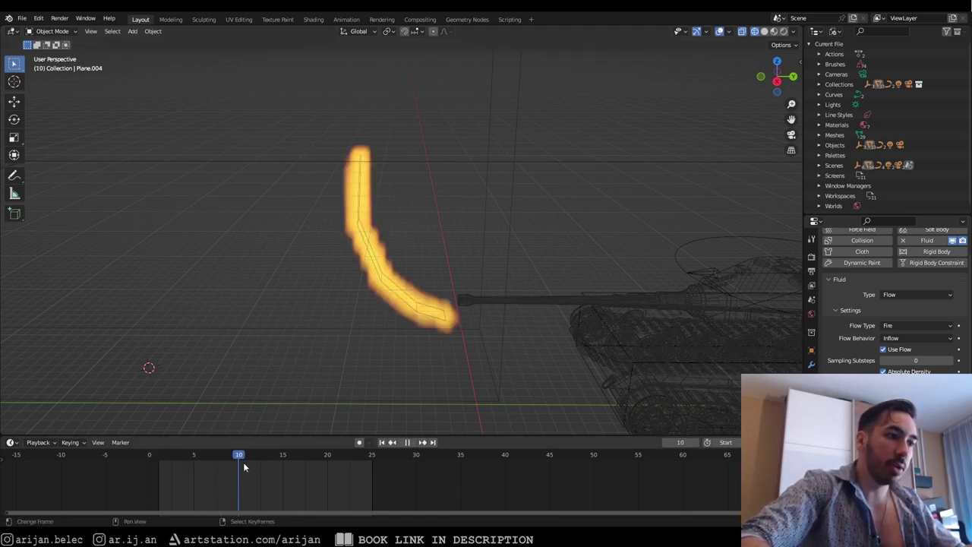
{"action": "mouse_move", "coordinate": [241, 467]}
{"action": "left_mouse_down"}
{"action": "mouse_move", "coordinate": [213, 461]}
{"action": "mouse_move", "coordinate": [241, 461]}
{"action": "mouse_move", "coordinate": [221, 460]}
{"action": "mouse_move", "coordinate": [234, 460]}
{"action": "left_mouse_up"}
{"action": "key", "text": "space"}
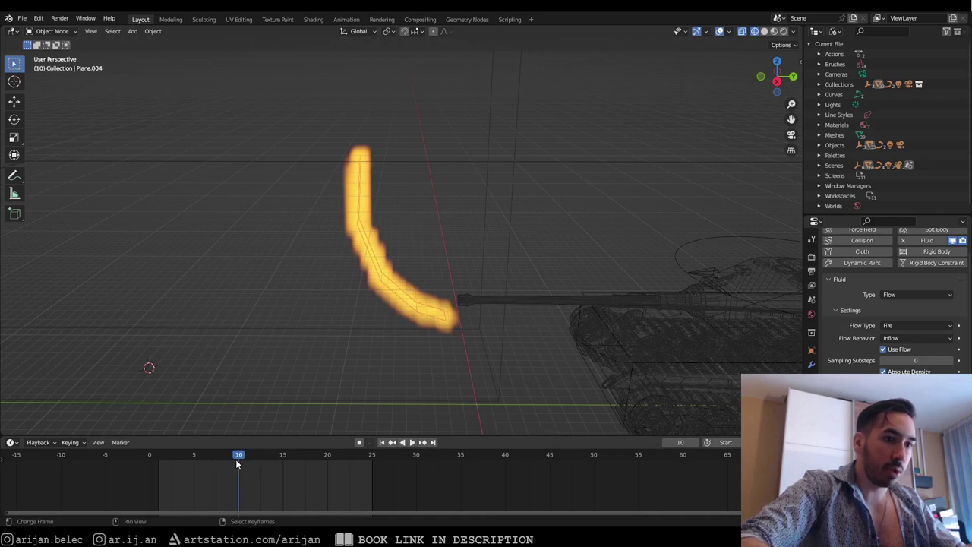
{"action": "left_click", "coordinate": [884, 349]}
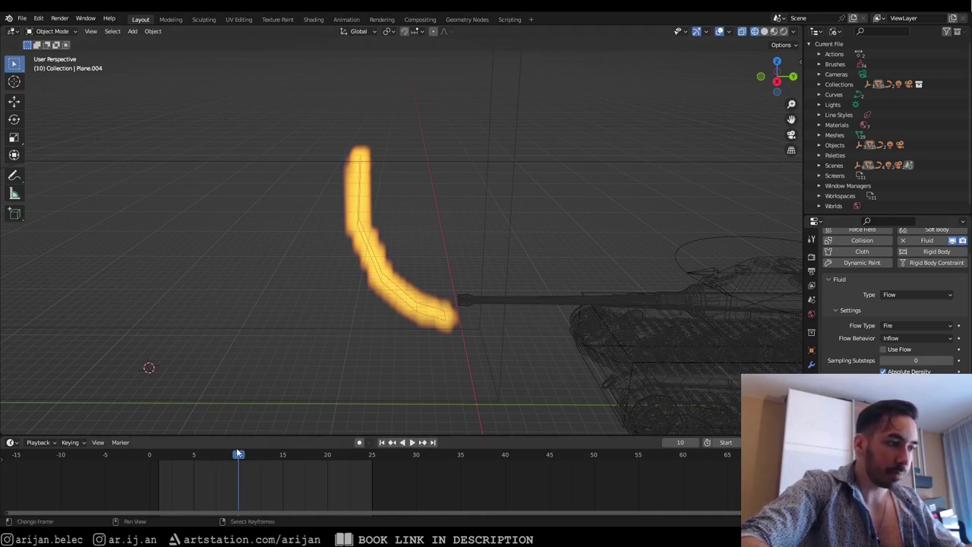
{"action": "mouse_move", "coordinate": [237, 452]}
{"action": "left_mouse_down"}
{"action": "mouse_move", "coordinate": [184, 460]}
{"action": "mouse_move", "coordinate": [237, 465]}
{"action": "left_mouse_up"}
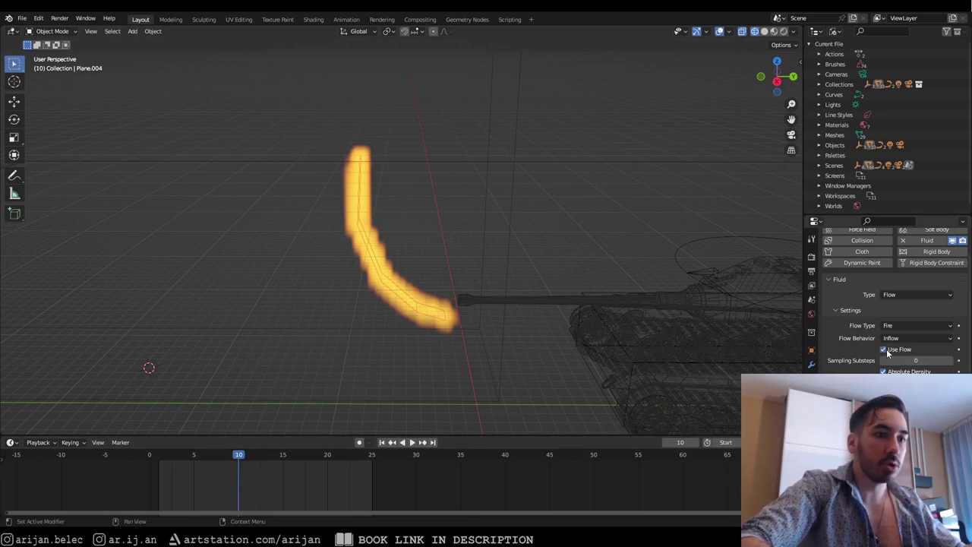
{"action": "left_click", "coordinate": [959, 350]}
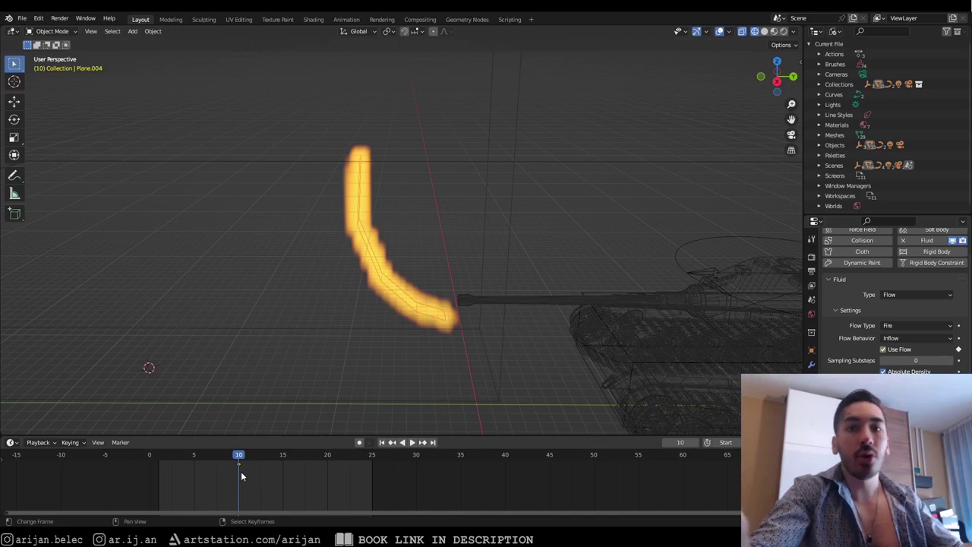
Keyframe the strip's Use Flow option as disabled at frame 9, and return to frame 10
{"action": "key", "text": "space"}
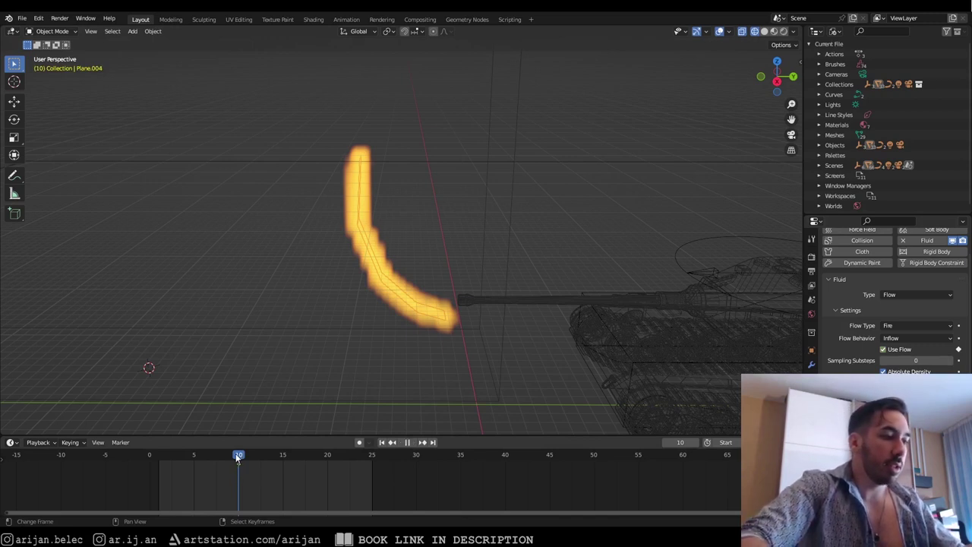
{"action": "left_click_drag", "start_coordinate": [237, 457], "coordinate": [233, 458]}
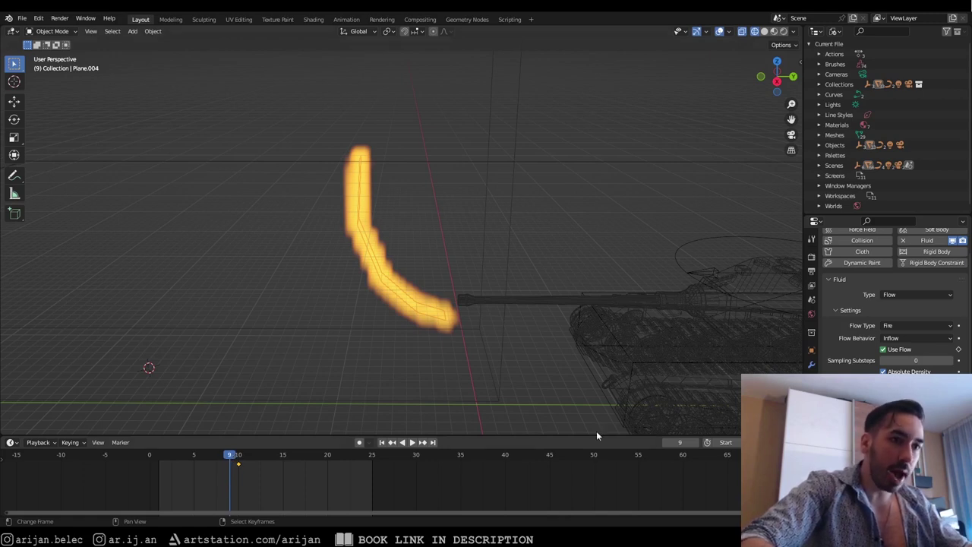
{"action": "left_click", "coordinate": [883, 351]}
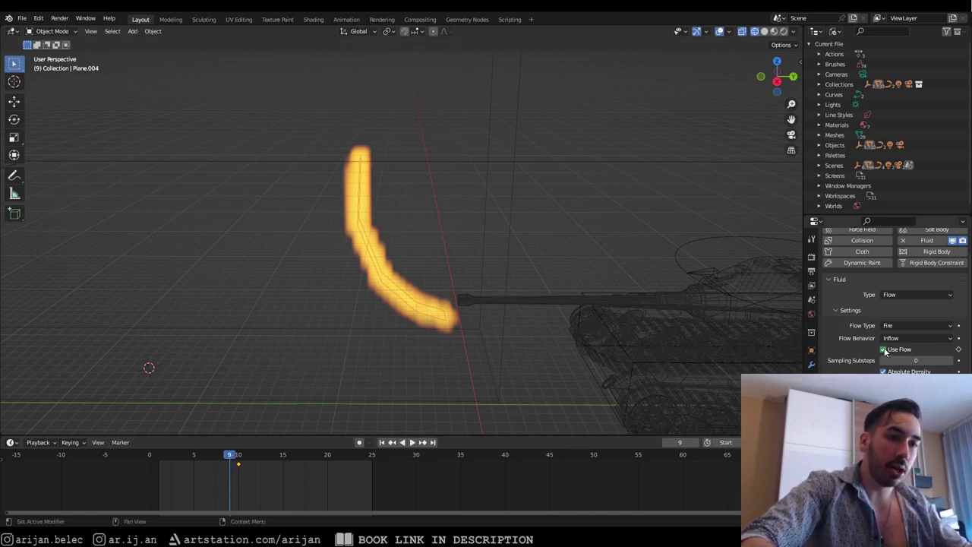
{"action": "left_click", "coordinate": [959, 349]}
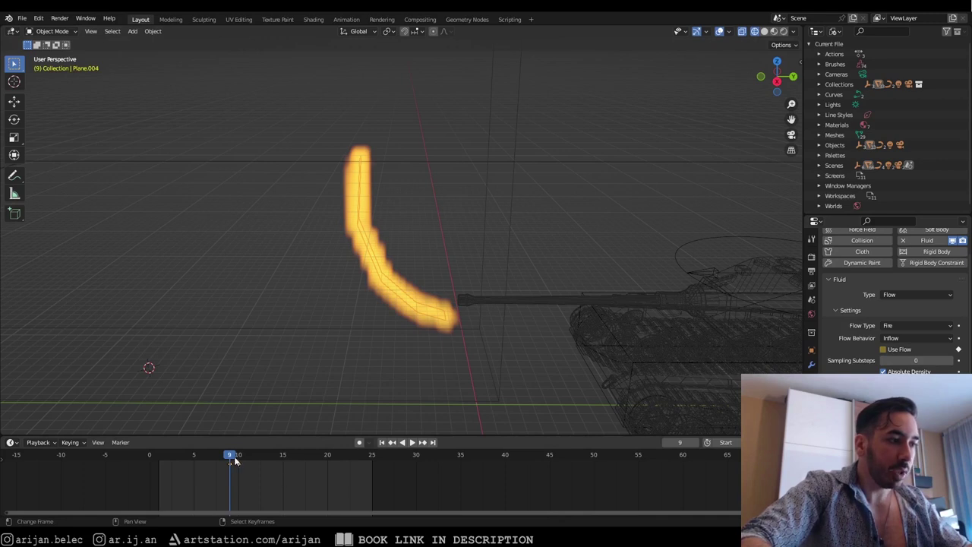
{"action": "mouse_move", "coordinate": [234, 459]}
{"action": "left_mouse_down"}
{"action": "mouse_move", "coordinate": [154, 459]}
{"action": "mouse_move", "coordinate": [237, 464]}
{"action": "left_mouse_up"}
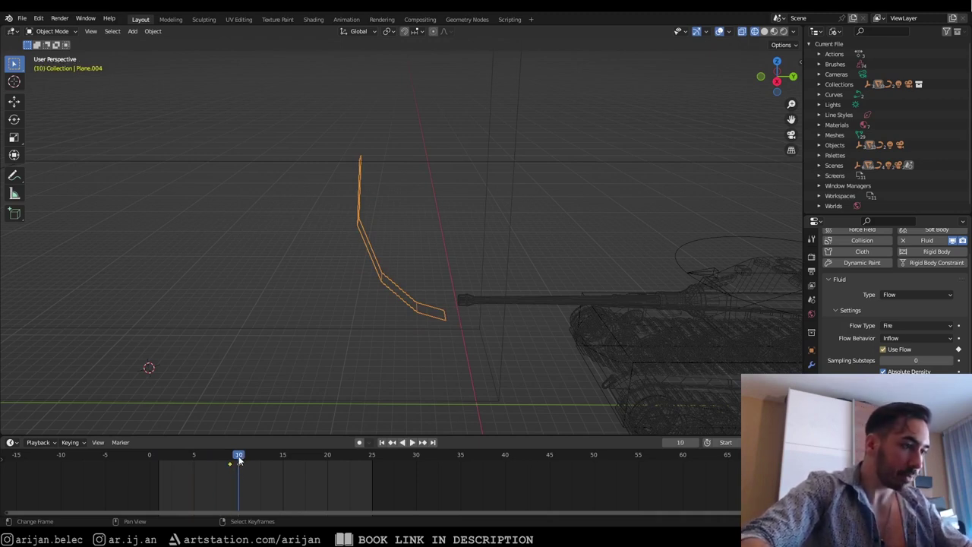
Preview the shot's playback around frame 10, and keyframe the strip's Use Flow option as enabled at frame 12
{"action": "key", "text": "space"}
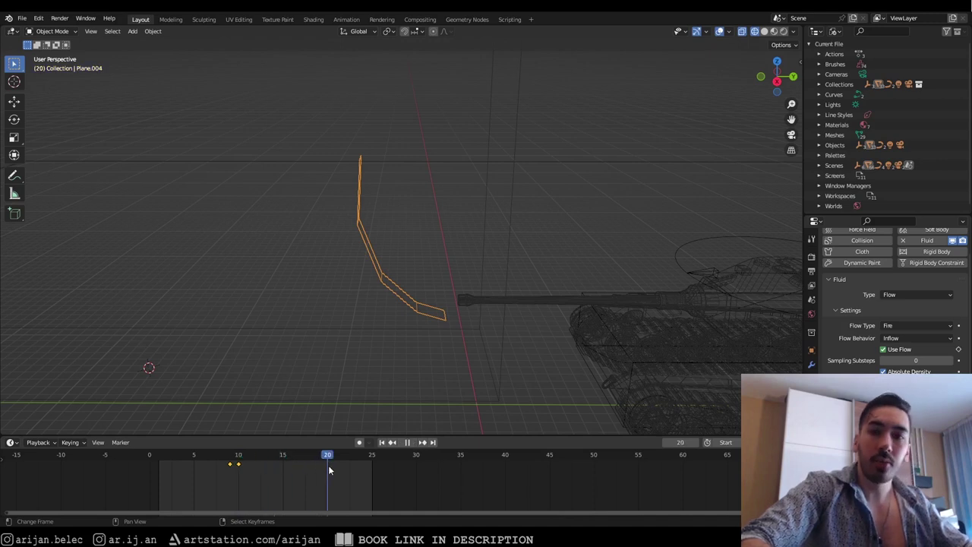
{"action": "key", "text": "space"}
{"action": "left_click_drag", "start_coordinate": [328, 467], "coordinate": [249, 460]}
{"action": "key", "text": "space"}
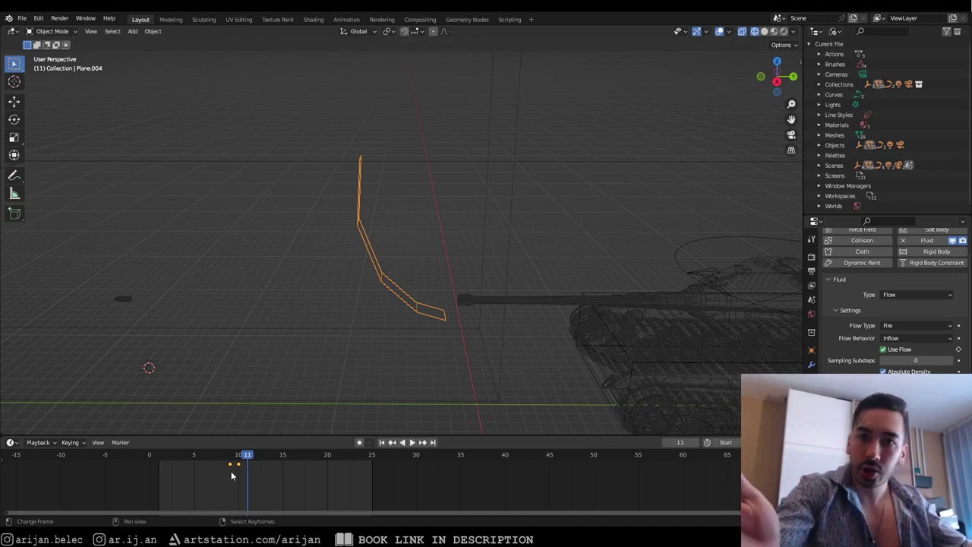
{"action": "left_click_drag", "start_coordinate": [242, 458], "coordinate": [255, 464]}
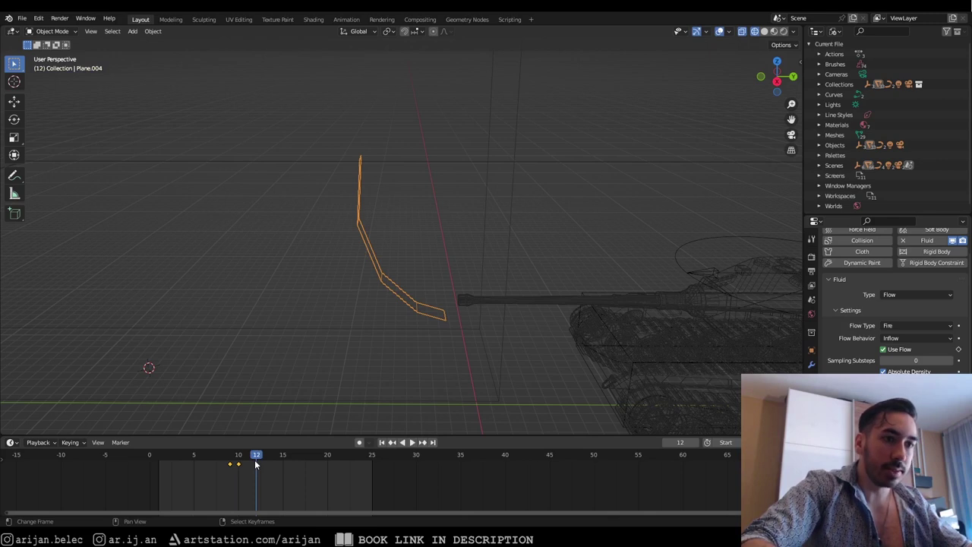
{"action": "left_click", "coordinate": [958, 350]}
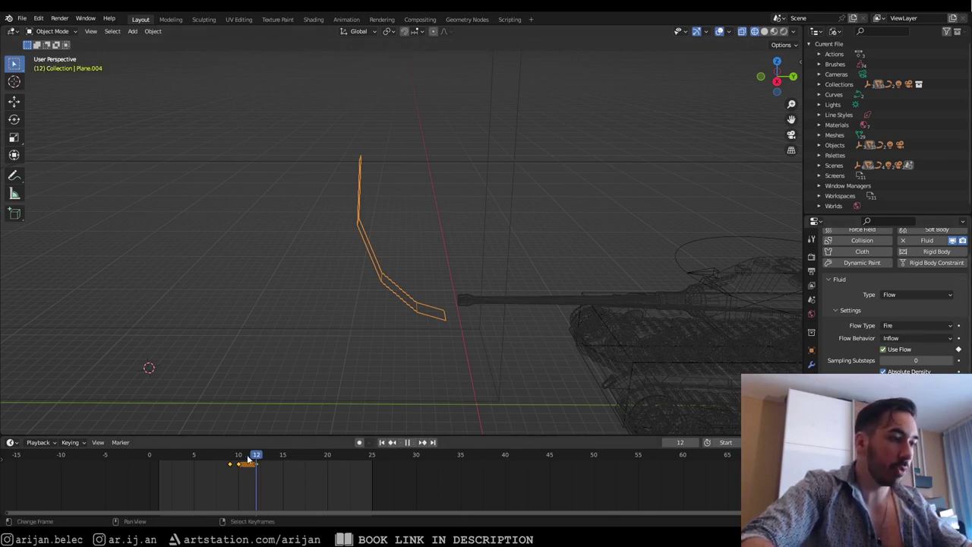
Keyframe the strip's Use Flow option as disabled at frame 13
{"action": "mouse_move", "coordinate": [255, 460]}
{"action": "left_mouse_down"}
{"action": "mouse_move", "coordinate": [233, 460]}
{"action": "mouse_move", "coordinate": [264, 461]}
{"action": "left_mouse_up"}
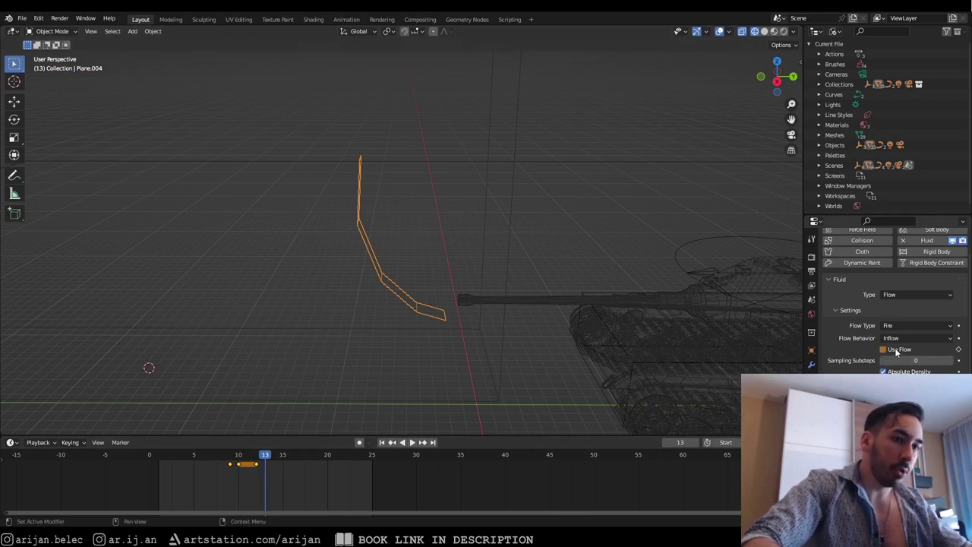
{"action": "left_click", "coordinate": [959, 349]}
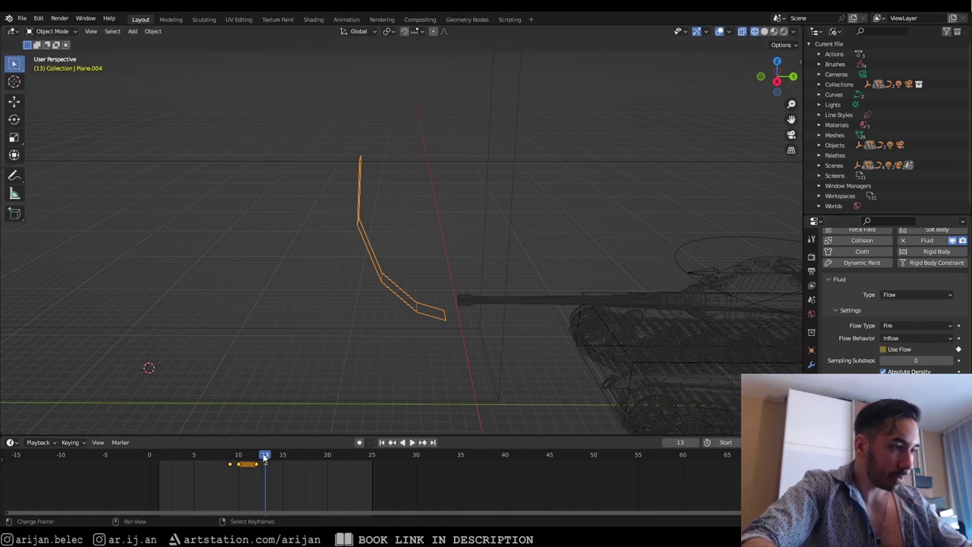
{"action": "mouse_move", "coordinate": [265, 456]}
{"action": "left_mouse_down"}
{"action": "mouse_move", "coordinate": [256, 458]}
{"action": "mouse_move", "coordinate": [265, 459]}
{"action": "left_mouse_up"}
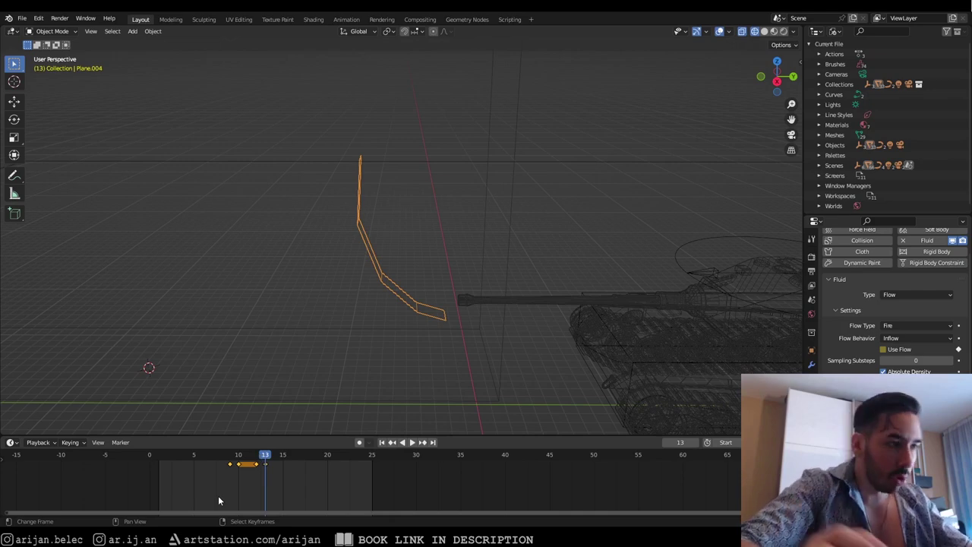
Play the simulation from frame 0 to check the flow burst, return to frame 0, and save the file
{"action": "left_click_drag", "start_coordinate": [218, 450], "coordinate": [128, 458]}
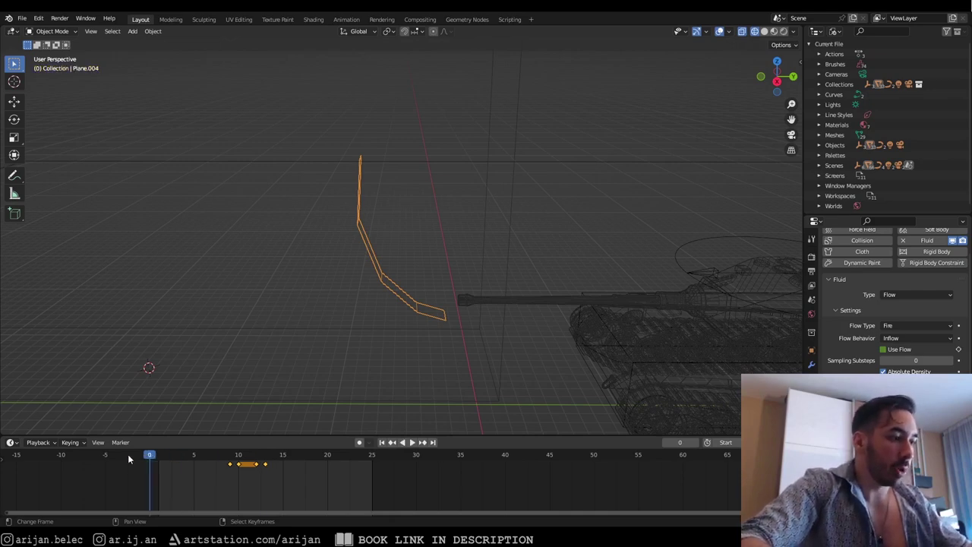
{"action": "middle_click_drag", "start_coordinate": [289, 342], "coordinate": [333, 319]}
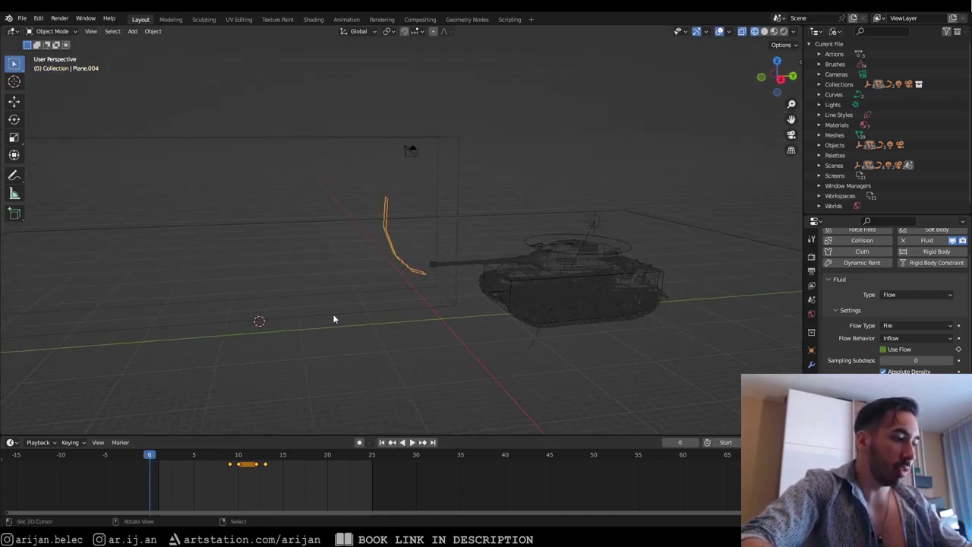
{"action": "key", "text": "ctrl+s"}
{"action": "key", "text": "space"}
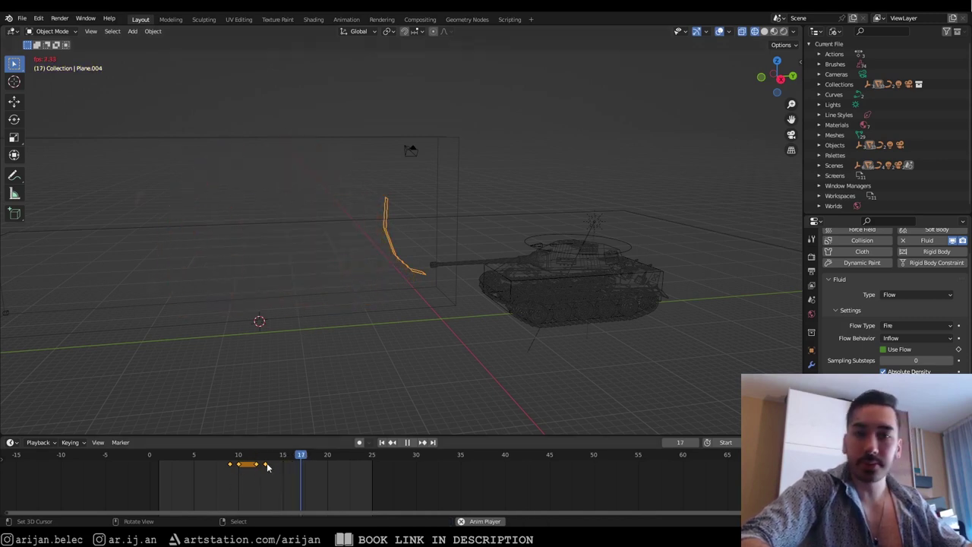
{"action": "key", "text": "space"}
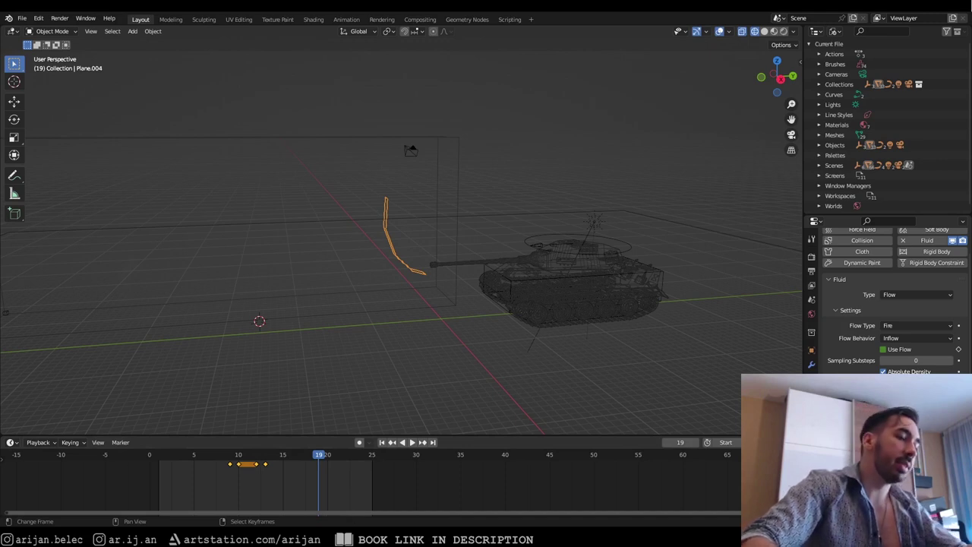
{"action": "left_click", "coordinate": [149, 455]}
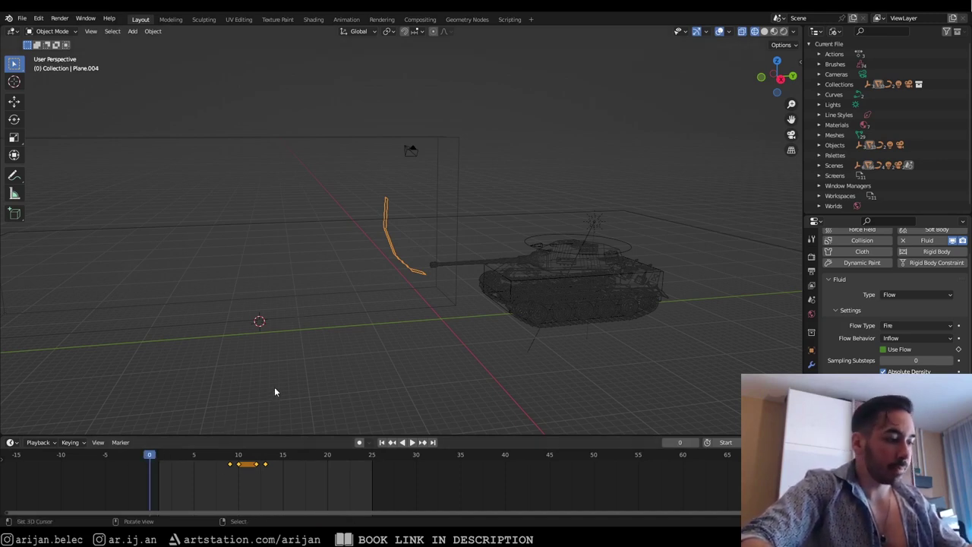
{"action": "key", "text": "ctrl+s"}
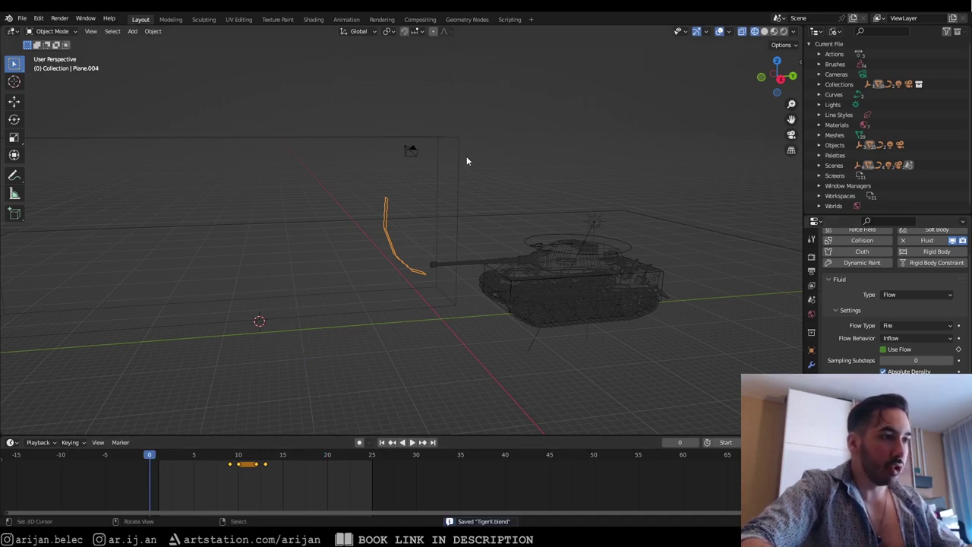
Select the smoke domain box in front of the tank and set its Time Scale to 3
{"action": "left_click", "coordinate": [434, 149]}
{"action": "double_click", "coordinate": [916, 348]}
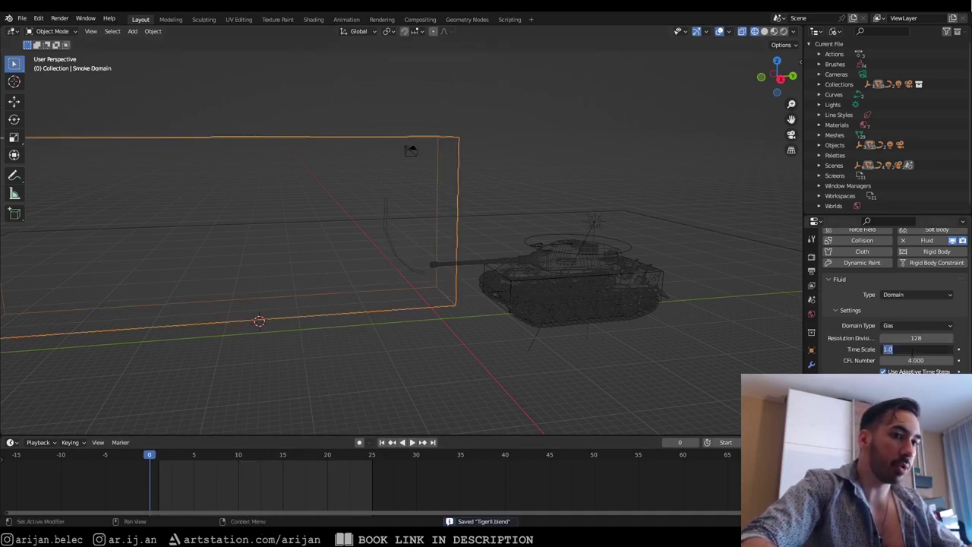
{"action": "left_click", "coordinate": [418, 210]}
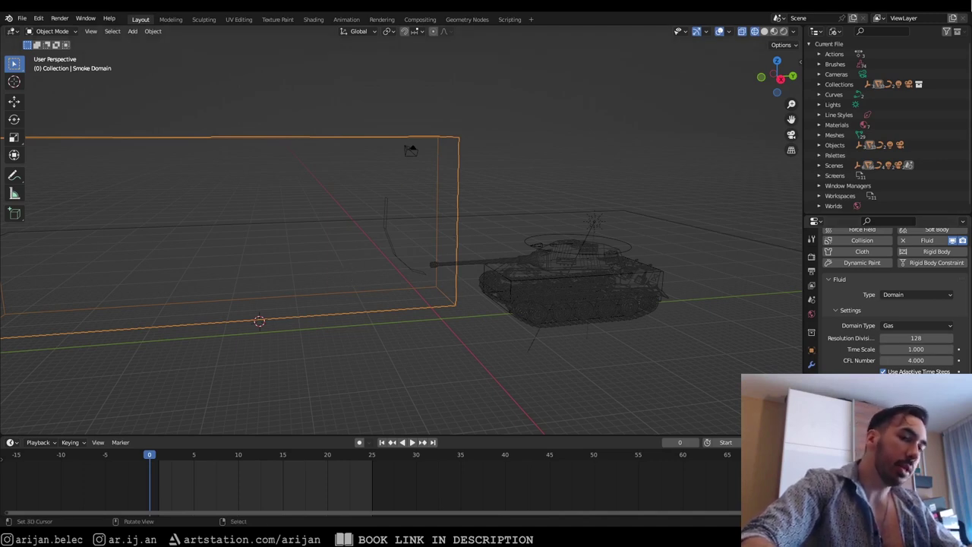
{"action": "double_click", "coordinate": [916, 348]}
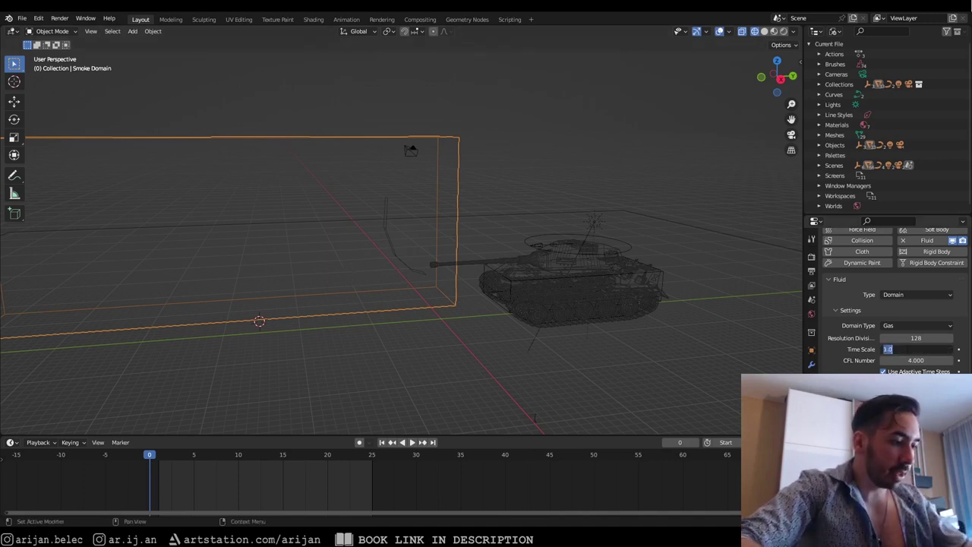
{"action": "type", "text": "3"}
{"action": "key", "text": "Return"}
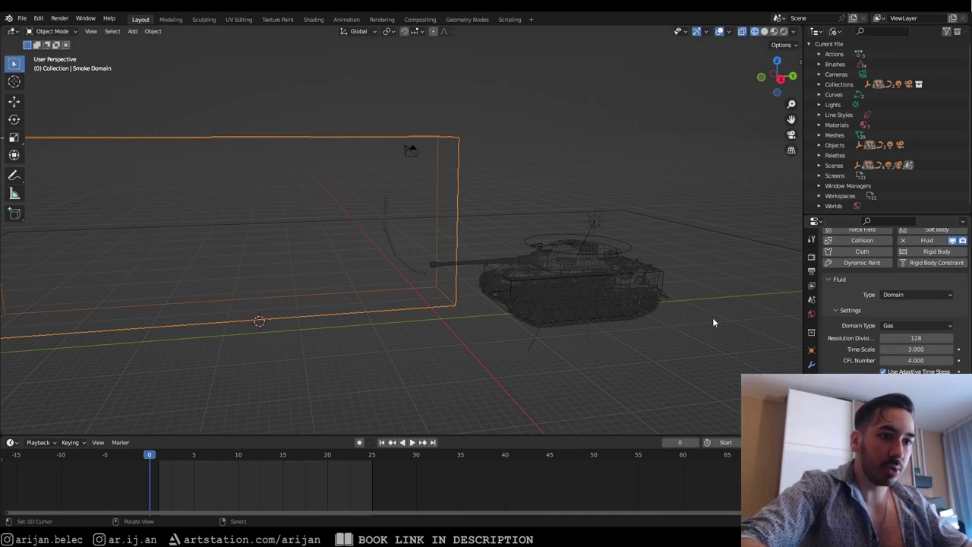
{"action": "scroll", "coordinate": [833, 362], "scroll_direction": "down", "scroll_amount": 3}
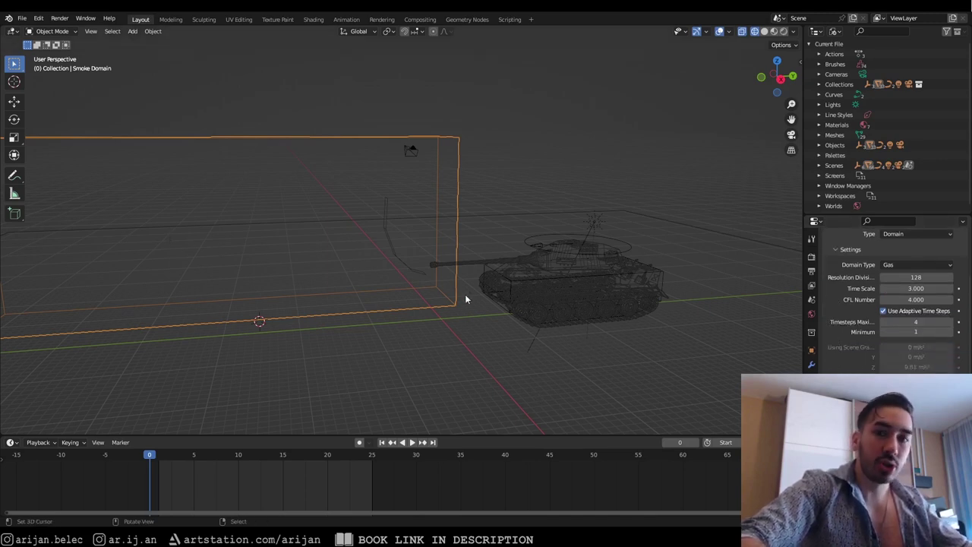
Select the curved emitter strip at the muzzle and set its Sampling Substeps to 12
{"action": "left_click", "coordinate": [392, 247]}
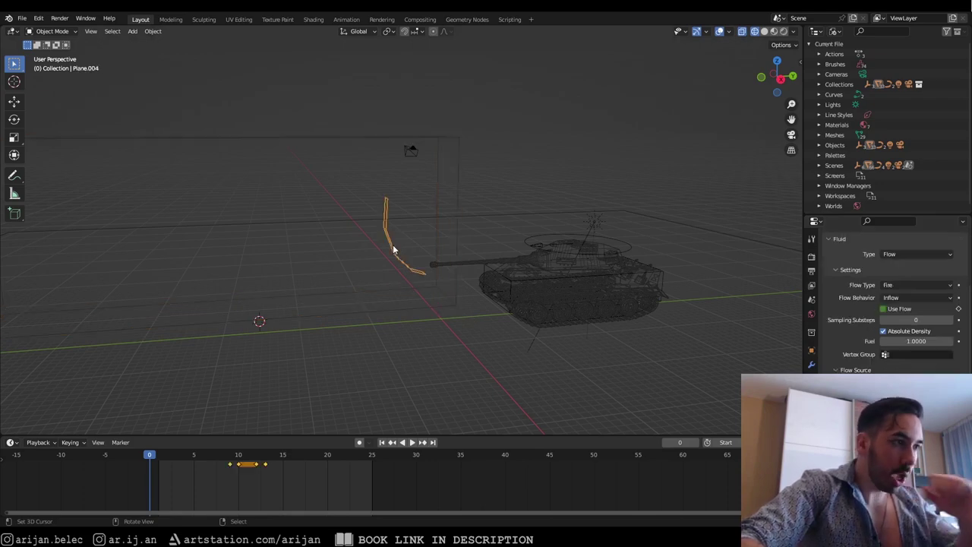
{"action": "middle_click_drag", "start_coordinate": [393, 247], "coordinate": [436, 217]}
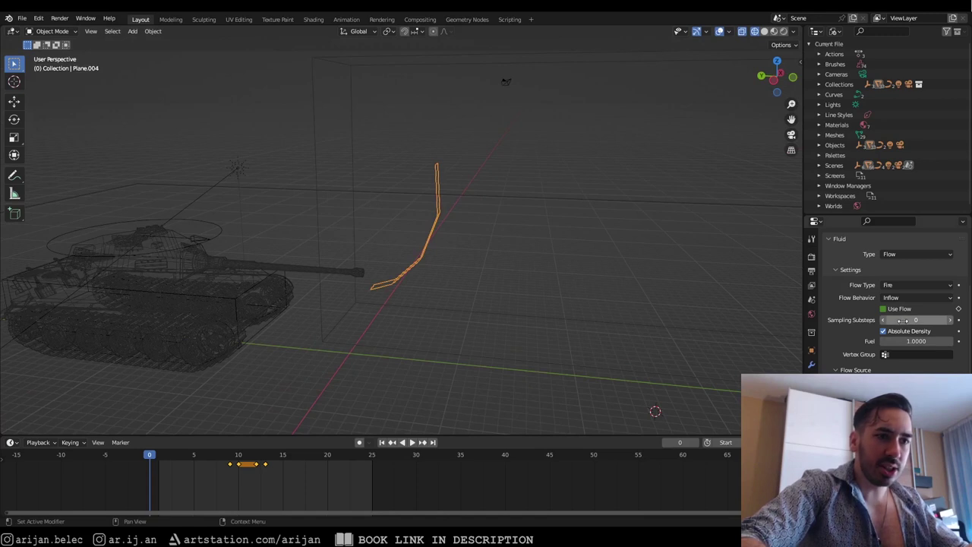
{"action": "left_click", "coordinate": [902, 320]}
{"action": "type", "text": "12"}
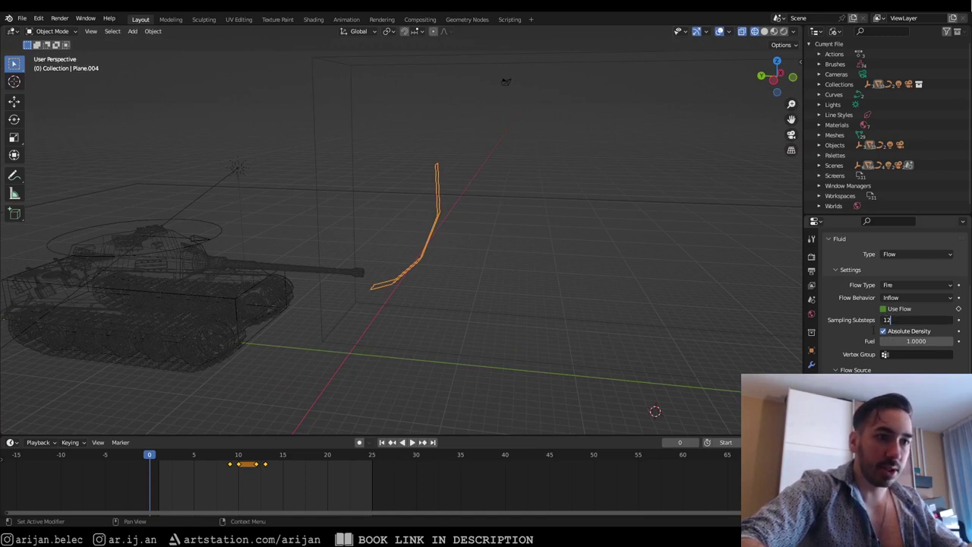
{"action": "key", "text": "Return"}
Try a Fuel value of 3 on the emitter strip, and raise it to 5
{"action": "left_click", "coordinate": [891, 341]}
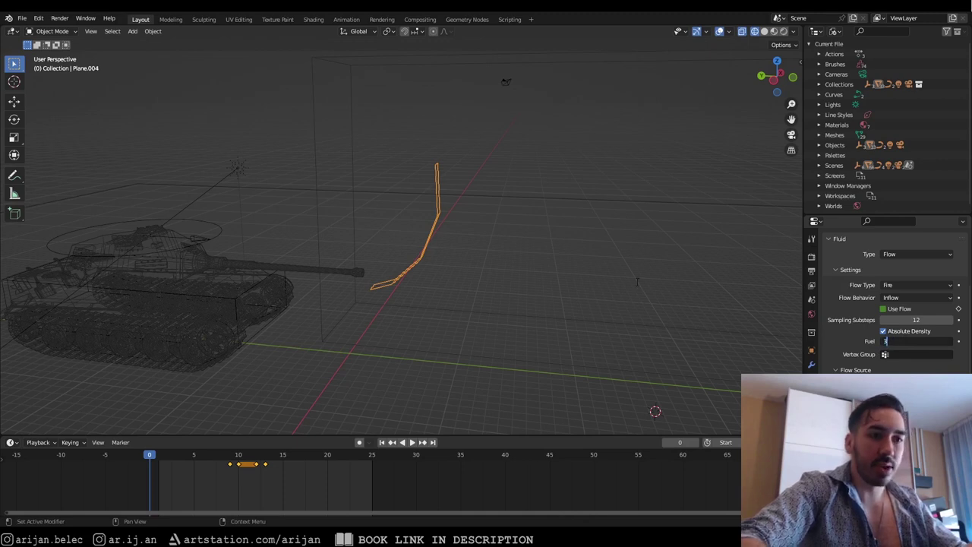
{"action": "type", "text": "3"}
{"action": "key", "text": "Return"}
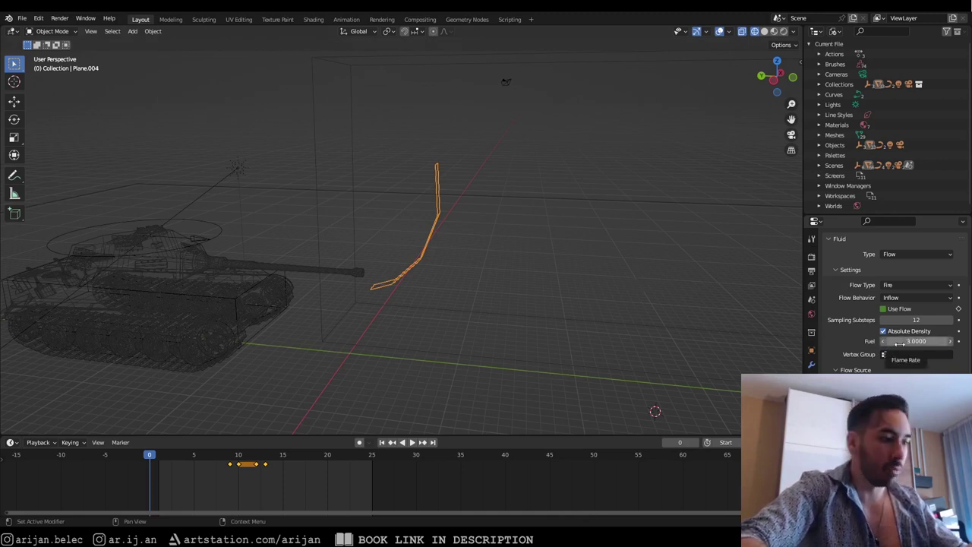
{"action": "left_click", "coordinate": [901, 342]}
{"action": "type", "text": "5"}
{"action": "key", "text": "Return"}
Select the smoke domain box and set its fluid cache type to Modular
{"action": "middle_click_drag", "start_coordinate": [415, 315], "coordinate": [469, 317]}
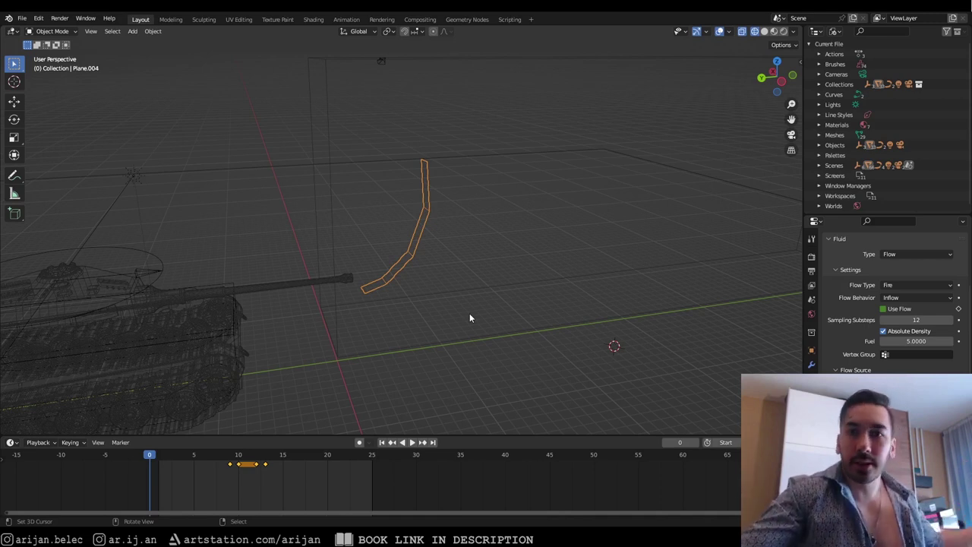
{"action": "middle_click_drag", "start_coordinate": [456, 250], "coordinate": [404, 136]}
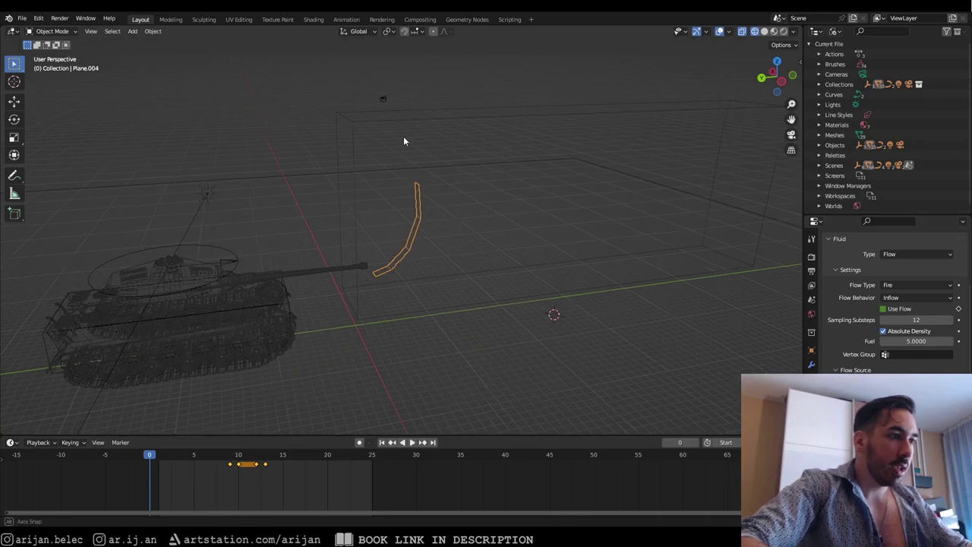
{"action": "left_click", "coordinate": [431, 111]}
{"action": "scroll", "coordinate": [910, 357], "scroll_direction": "down", "scroll_amount": 5}
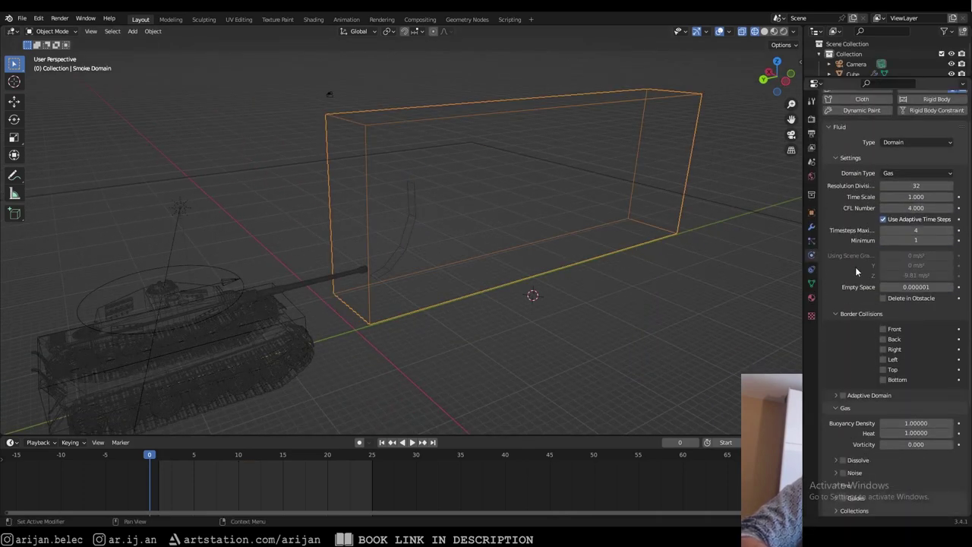
{"action": "scroll", "coordinate": [856, 267], "scroll_direction": "down", "scroll_amount": 3}
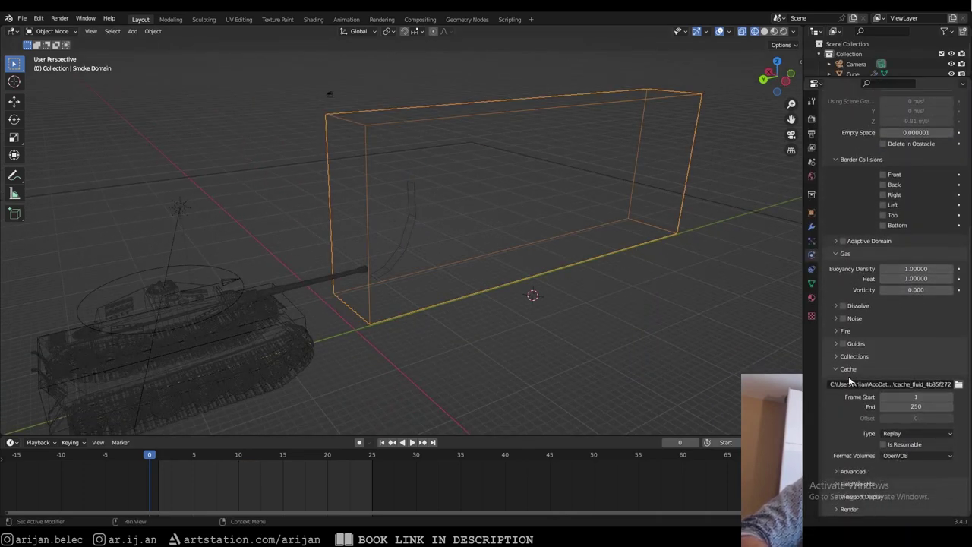
{"action": "left_click", "coordinate": [901, 435]}
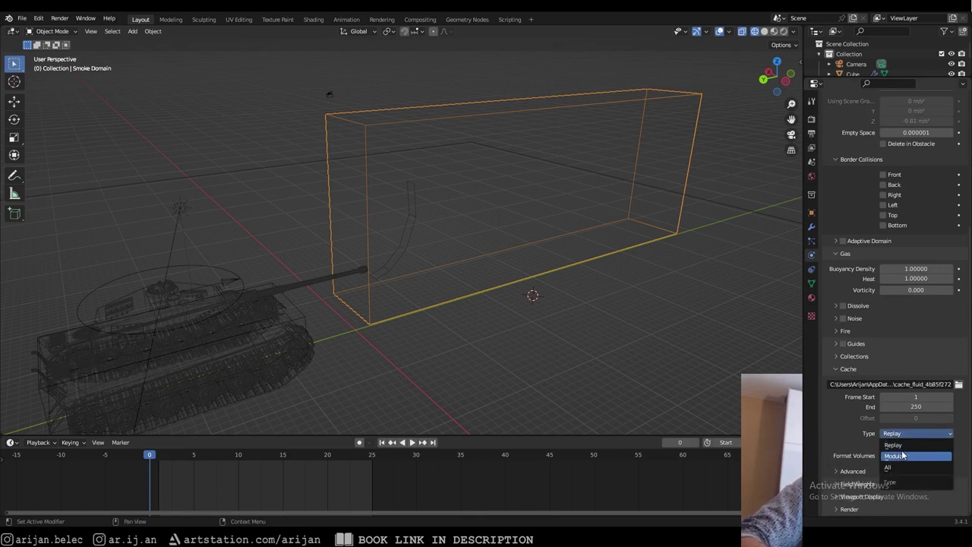
{"action": "left_click", "coordinate": [895, 456]}
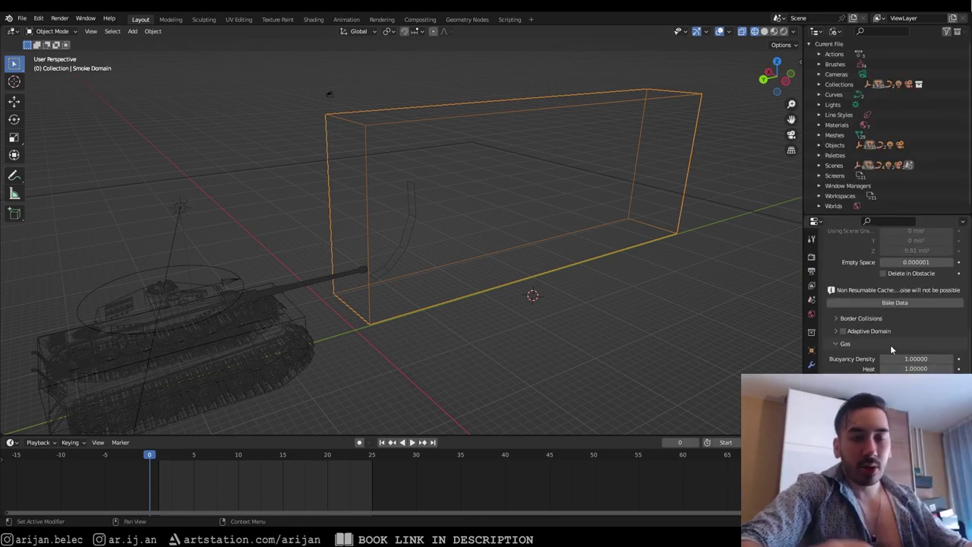
Make the domain's Modular cache resumable, and briefly run playback from frame 0 before cancelling it
{"action": "scroll", "coordinate": [875, 339], "scroll_direction": "down", "scroll_amount": 3}
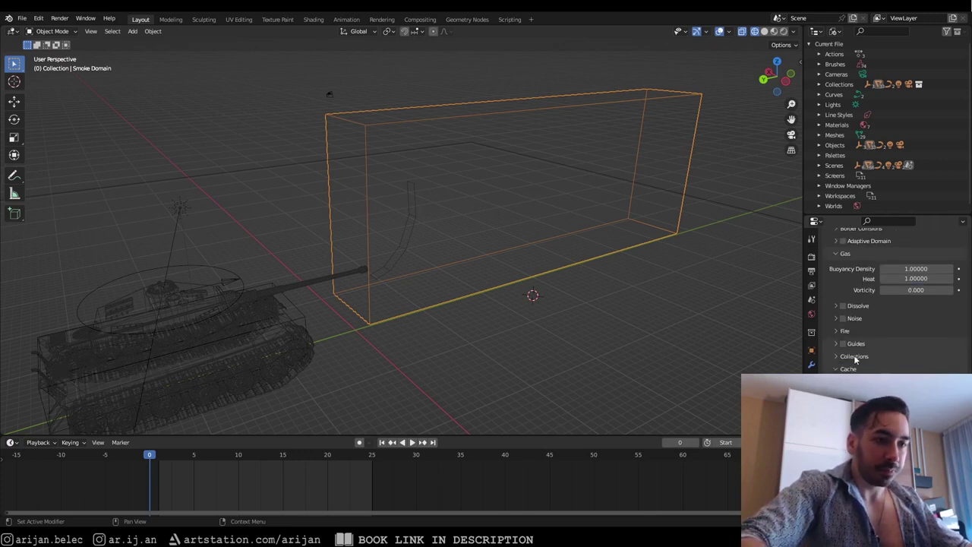
{"action": "scroll", "coordinate": [875, 339], "scroll_direction": "up", "scroll_amount": 1}
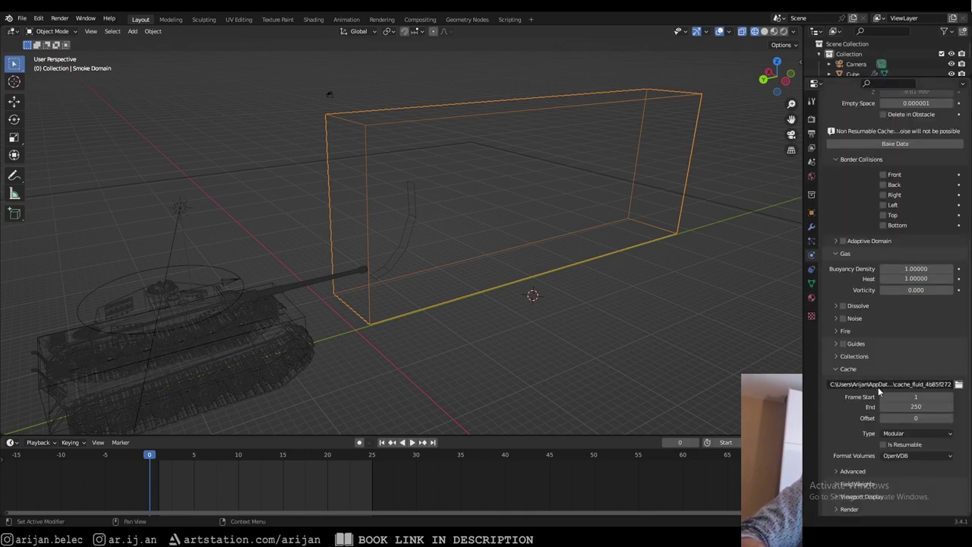
{"action": "left_click", "coordinate": [895, 446]}
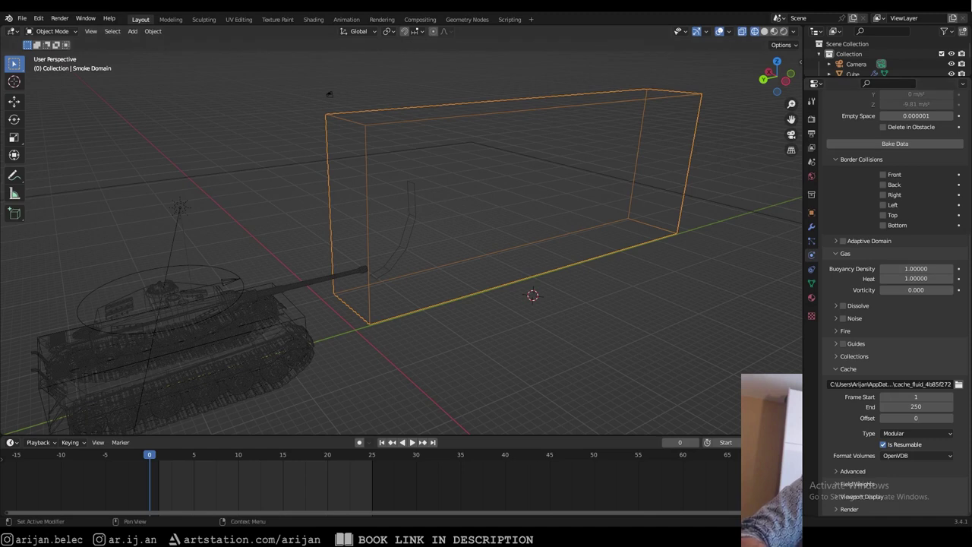
{"action": "scroll", "coordinate": [933, 248], "scroll_direction": "up", "scroll_amount": 6}
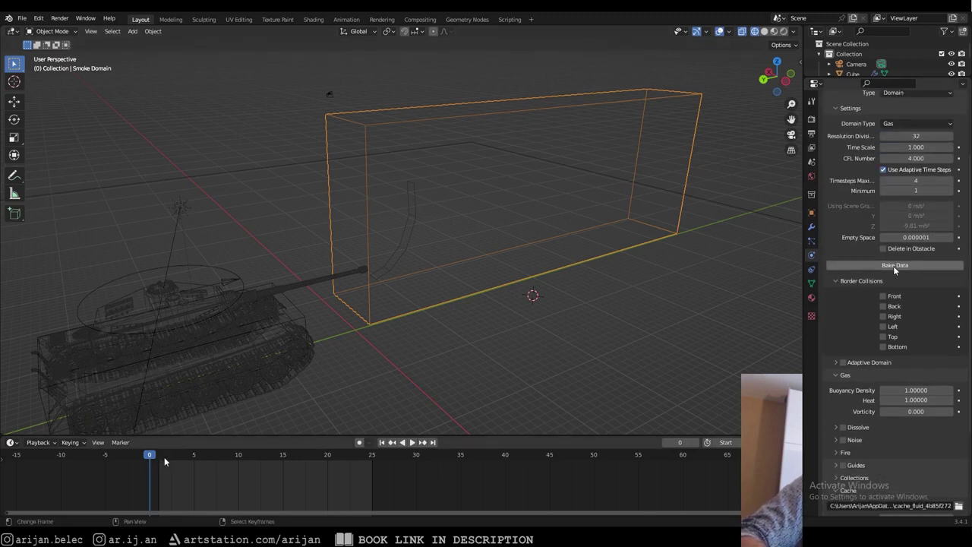
{"action": "key", "text": "space"}
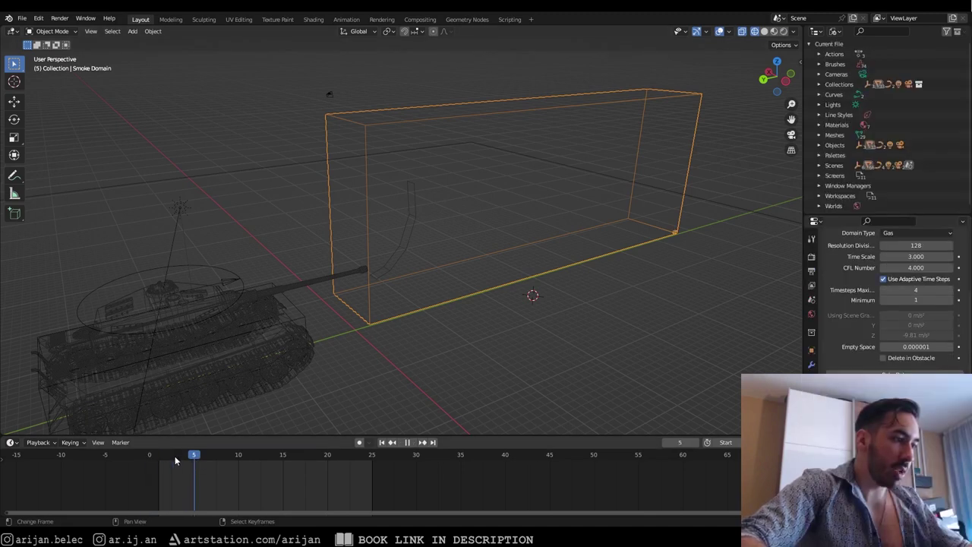
{"action": "key", "text": "Escape"}
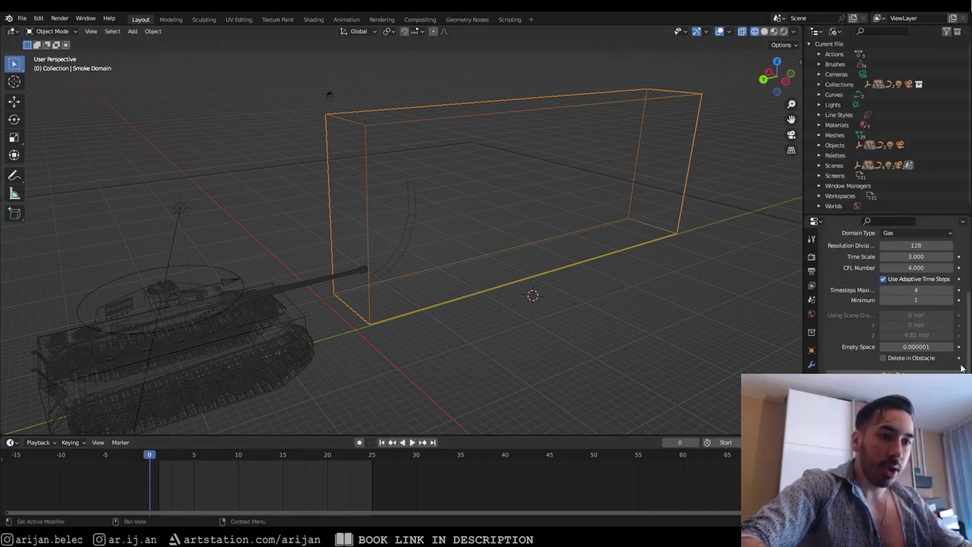
Bake the smoke domain's fluid data and play the animation to review the muzzle blast
{"action": "left_click", "coordinate": [893, 375]}
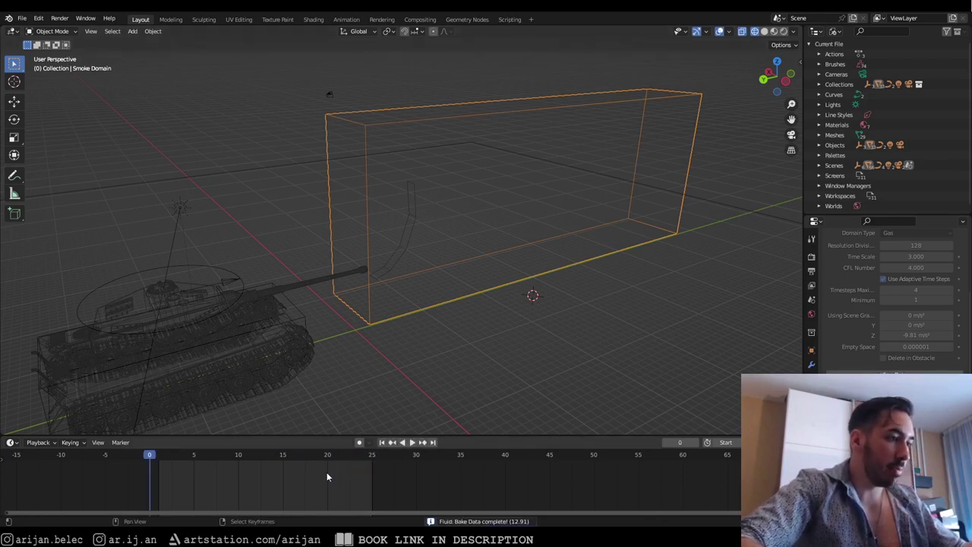
{"action": "middle_click_drag", "start_coordinate": [486, 334], "coordinate": [402, 302]}
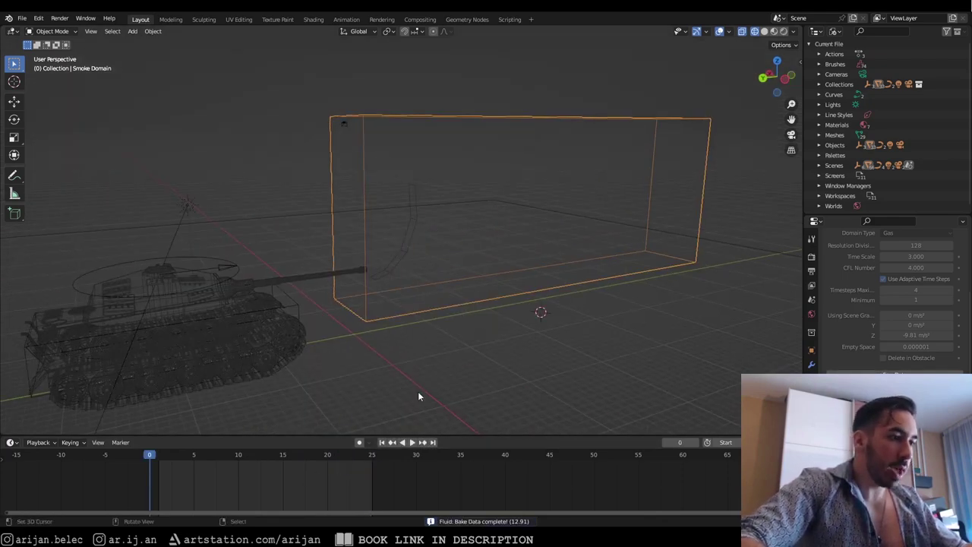
{"action": "left_click", "coordinate": [411, 442]}
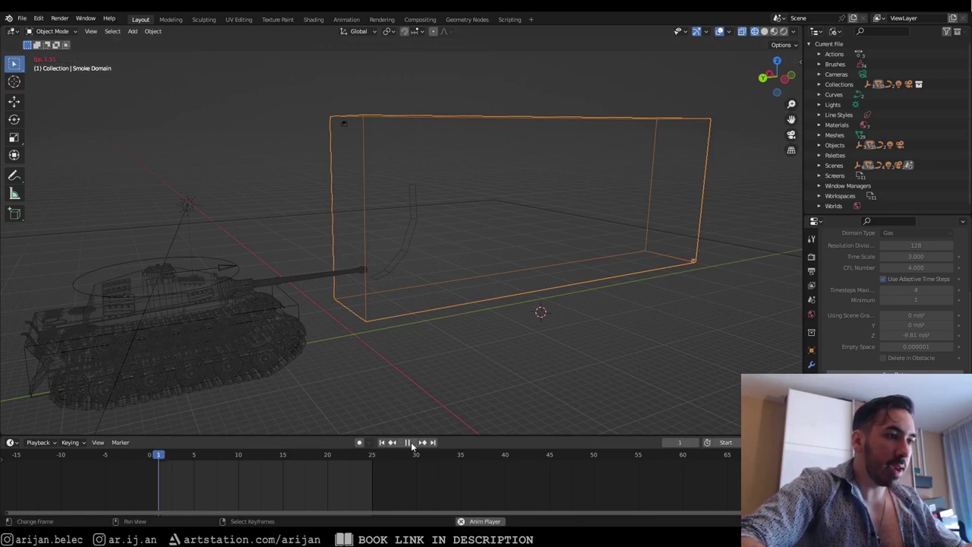
{"action": "middle_click_drag", "start_coordinate": [467, 323], "coordinate": [413, 322]}
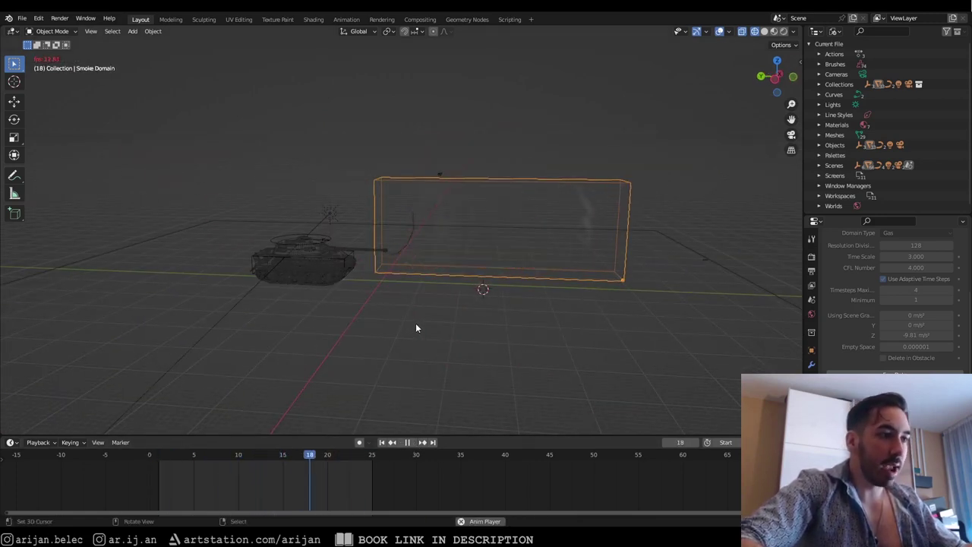
{"action": "middle_click_drag", "start_coordinate": [416, 328], "coordinate": [489, 243]}
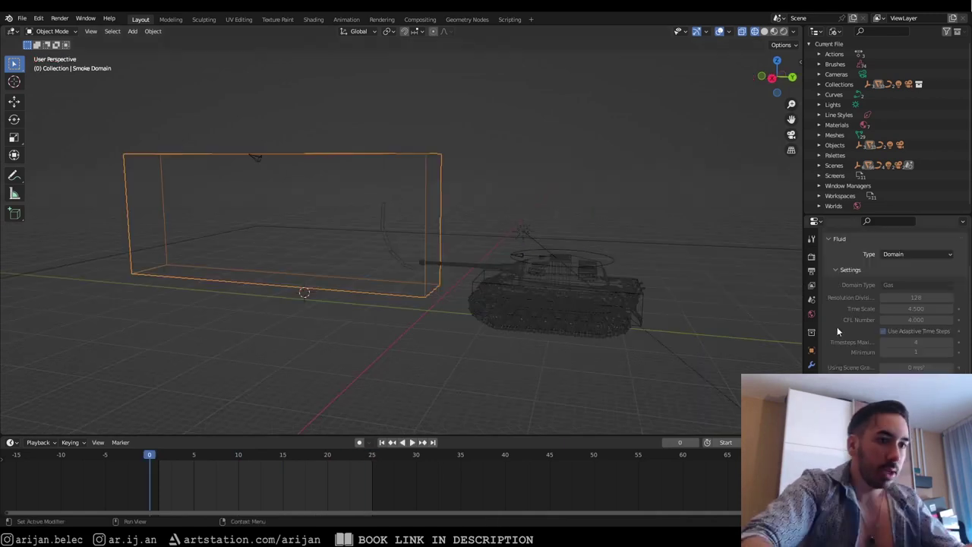
Select the curved emitter strip and move its keyframes at frames 12 and 13 one frame earlier
{"action": "left_click", "coordinate": [392, 251]}
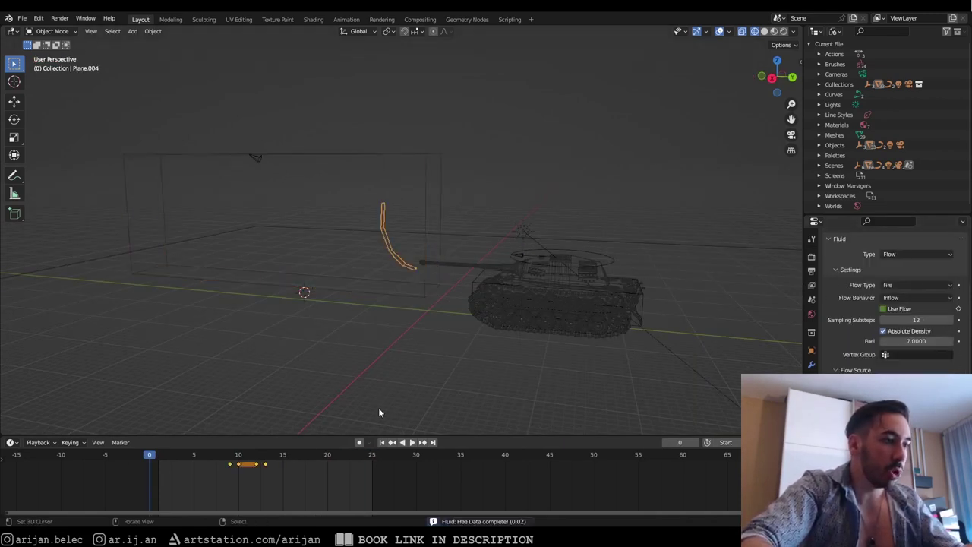
{"action": "scroll", "coordinate": [278, 476], "scroll_direction": "up", "scroll_amount": 3}
{"action": "middle_click_drag", "start_coordinate": [278, 476], "coordinate": [407, 509]}
{"action": "scroll", "coordinate": [408, 510], "scroll_direction": "up", "scroll_amount": 5}
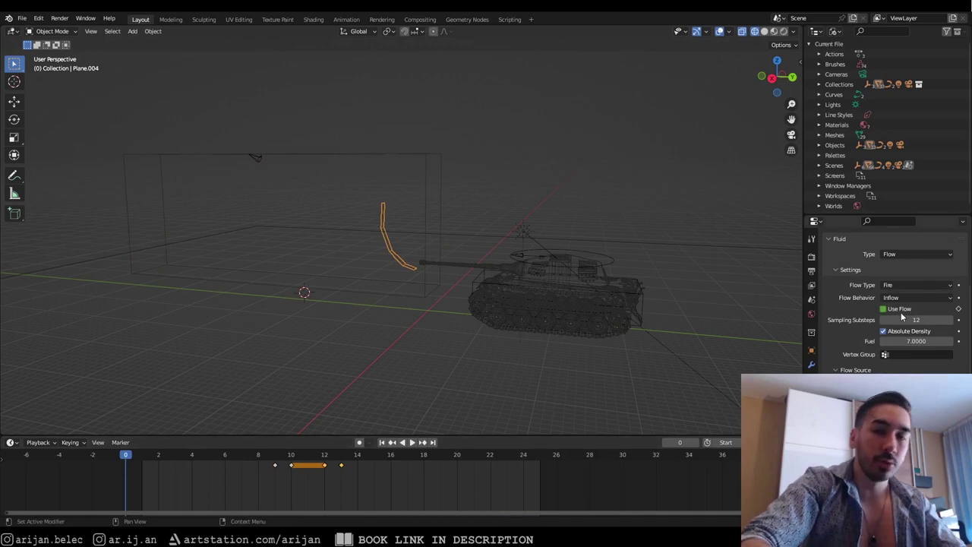
{"action": "scroll", "coordinate": [367, 477], "scroll_direction": "up", "scroll_amount": 3}
{"action": "right_click", "coordinate": [313, 475]}
{"action": "scroll", "coordinate": [377, 263], "scroll_direction": "up", "scroll_amount": 5}
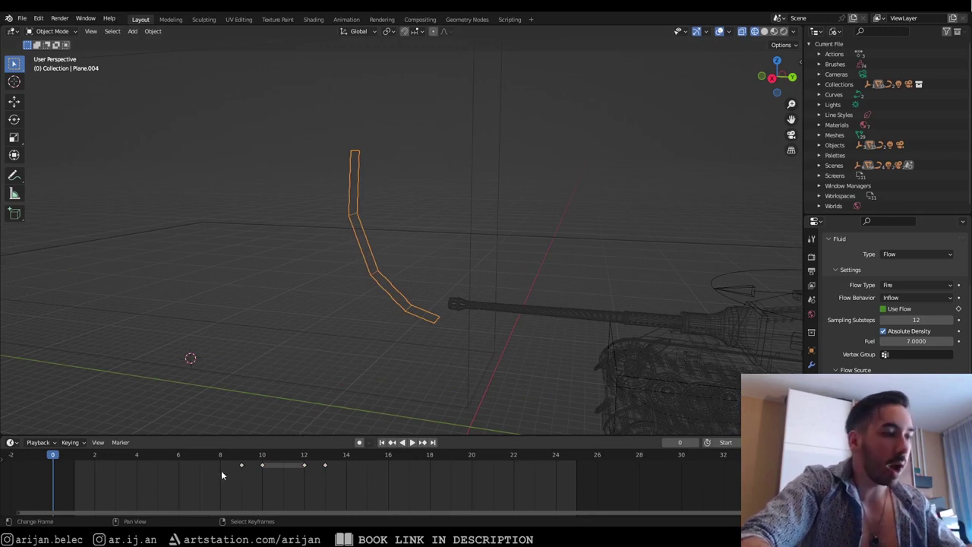
{"action": "middle_click_drag", "start_coordinate": [313, 472], "coordinate": [337, 474]}
{"action": "scroll", "coordinate": [343, 478], "scroll_direction": "up", "scroll_amount": 3}
{"action": "left_click_drag", "start_coordinate": [355, 483], "coordinate": [296, 459]}
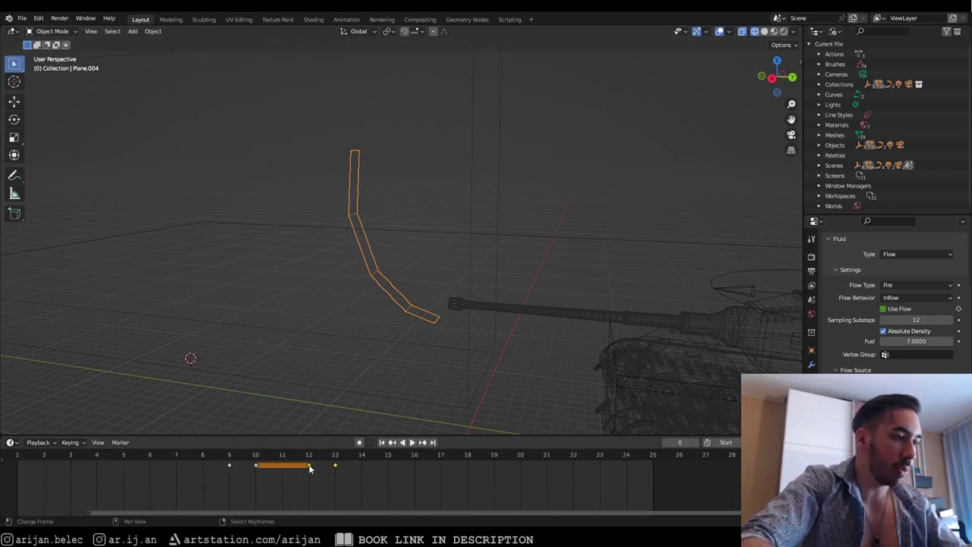
{"action": "key", "text": "g"}
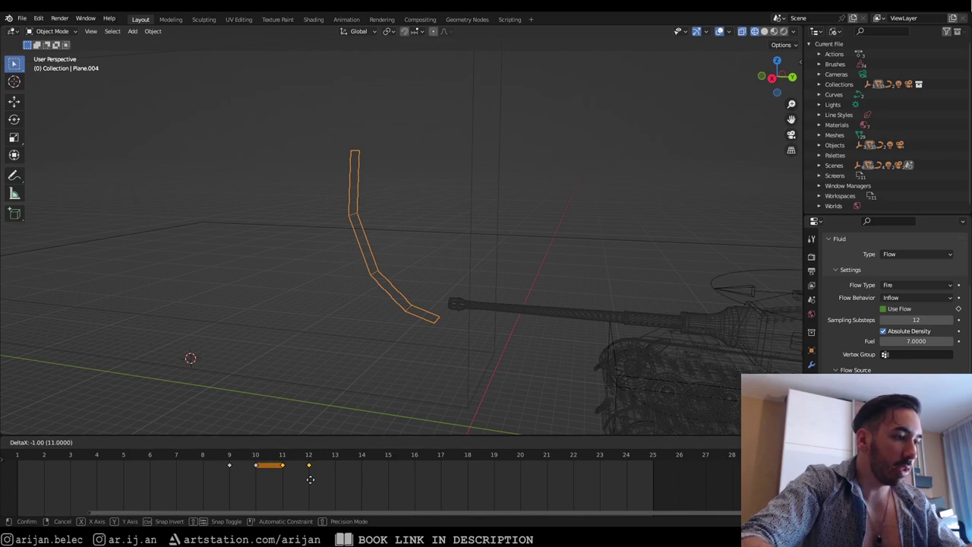
{"action": "left_click", "coordinate": [311, 479]}
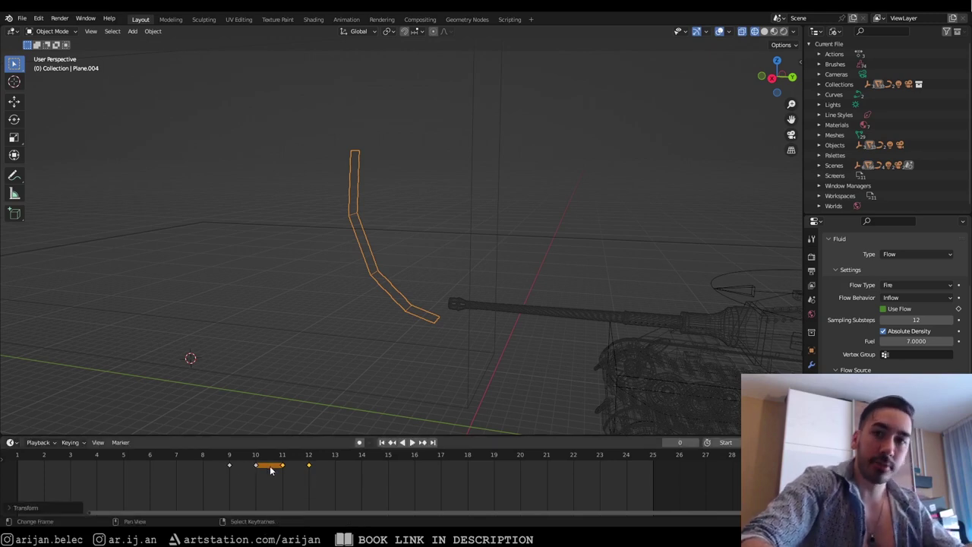
{"action": "scroll", "coordinate": [307, 481], "scroll_direction": "down", "scroll_amount": 3}
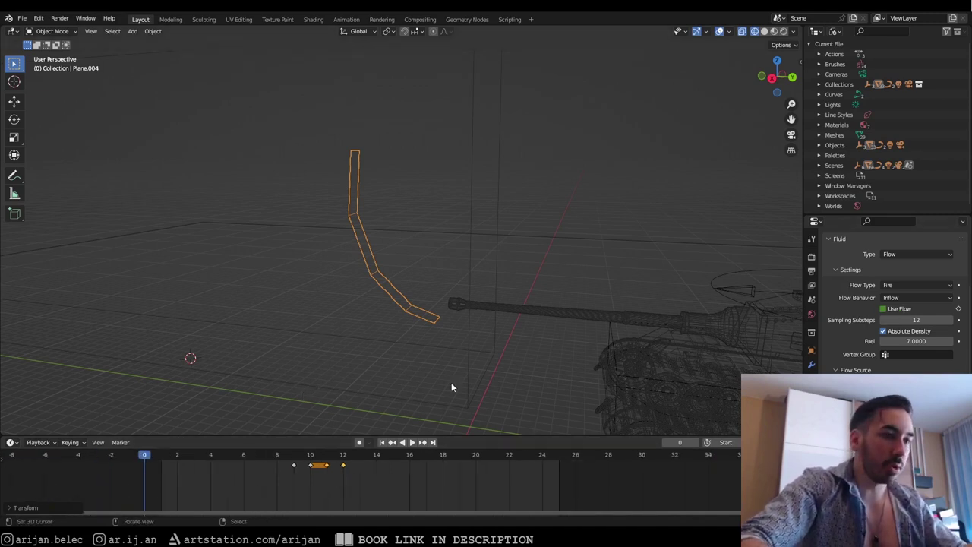
Select the smoke domain box and bake its fluid data again
{"action": "left_click", "coordinate": [469, 181]}
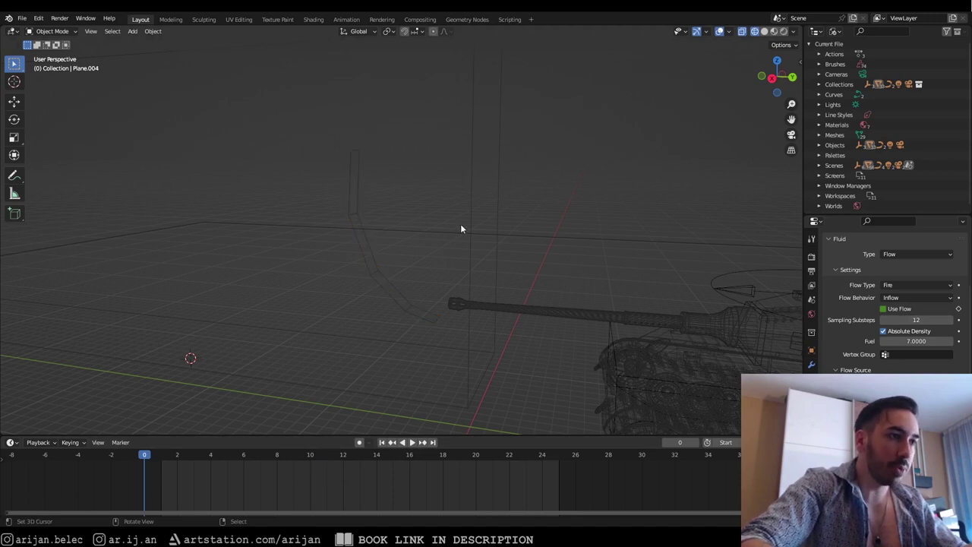
{"action": "right_click", "coordinate": [501, 246]}
{"action": "scroll", "coordinate": [452, 150], "scroll_direction": "down", "scroll_amount": 2}
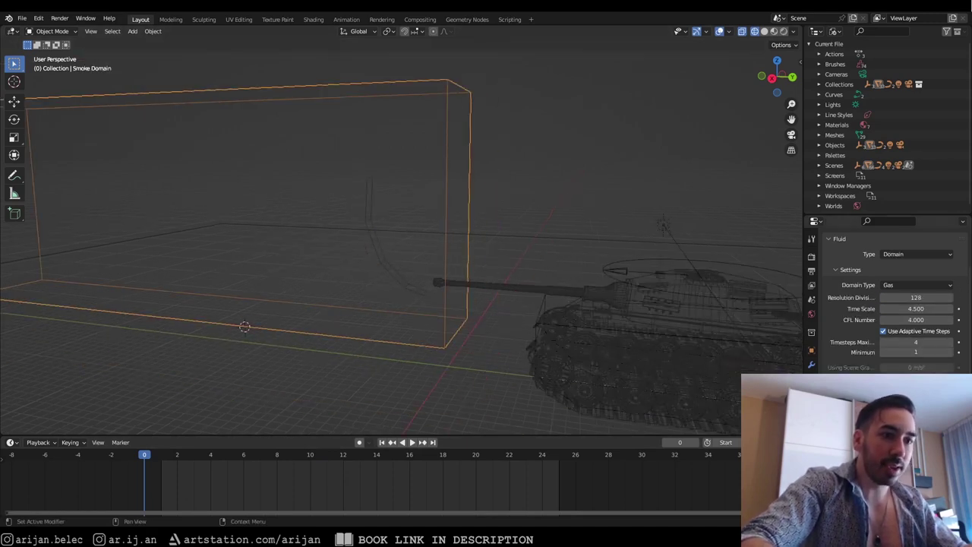
{"action": "left_click", "coordinate": [916, 410]}
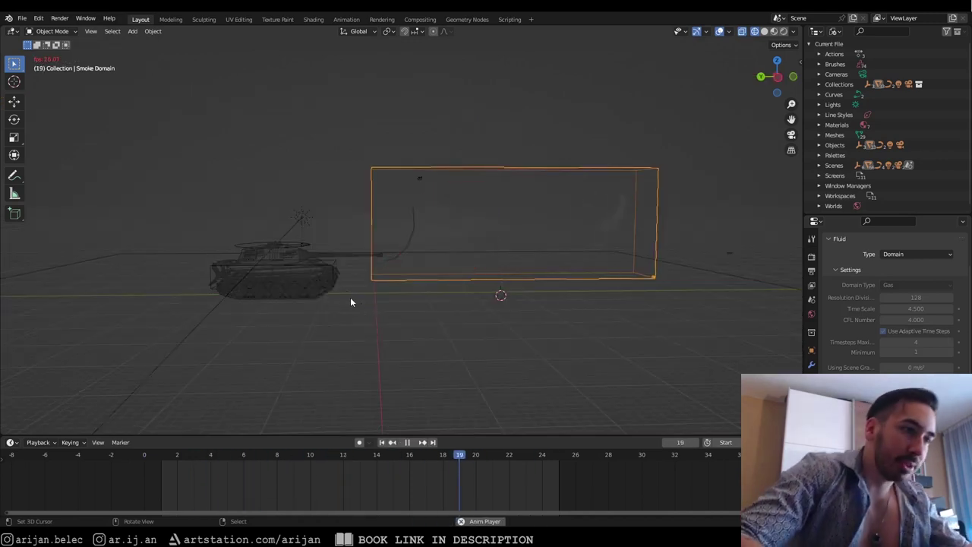
Play back the newly baked simulation to examine the blast's movement through the domain, and stop playback at frame 6
{"action": "middle_click_drag", "start_coordinate": [448, 278], "coordinate": [478, 279]}
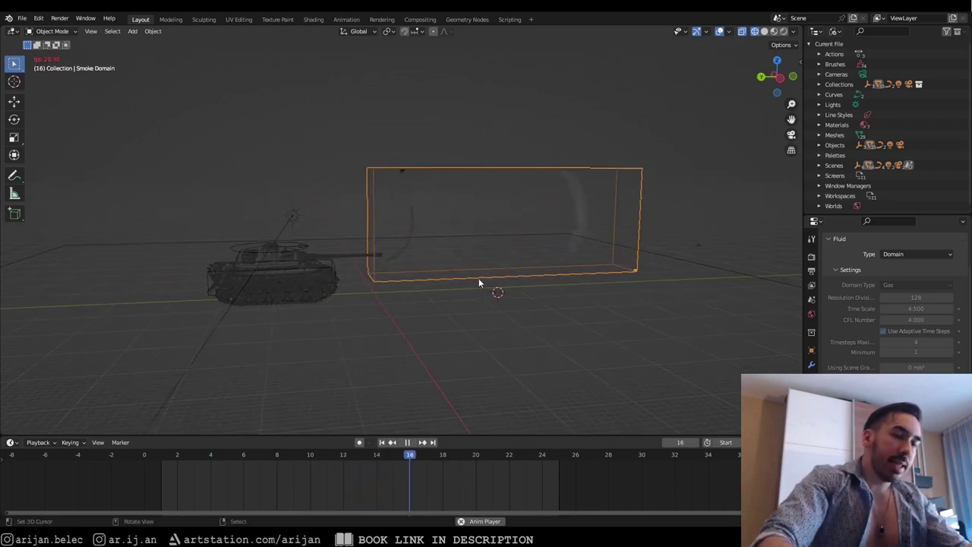
{"action": "key", "text": "space"}
{"action": "left_click", "coordinate": [411, 442]}
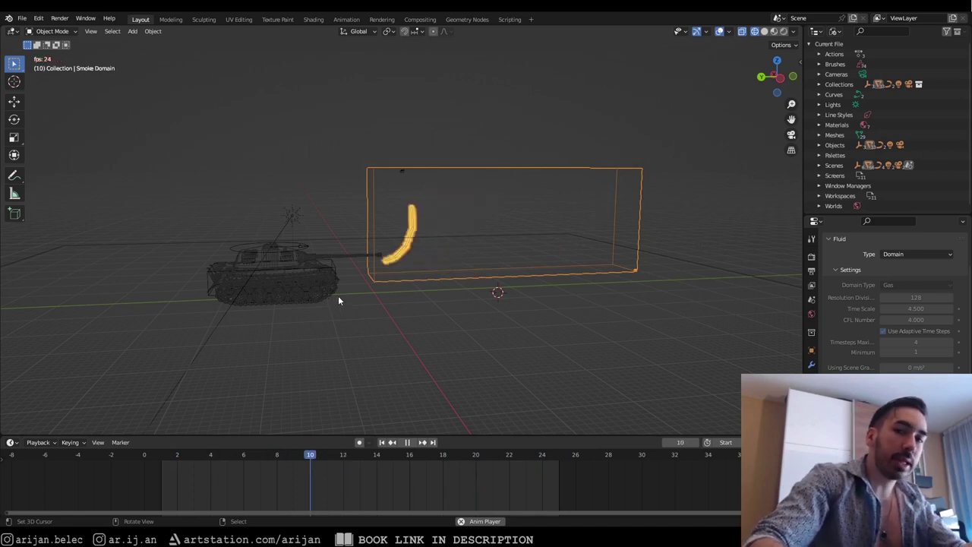
{"action": "key", "text": "space"}
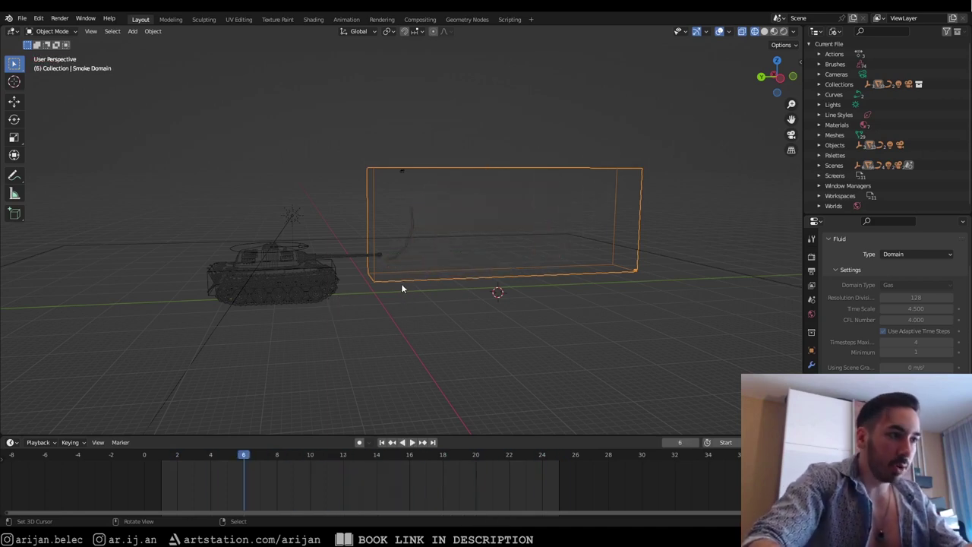
{"action": "middle_click_drag", "start_coordinate": [401, 284], "coordinate": [513, 306]}
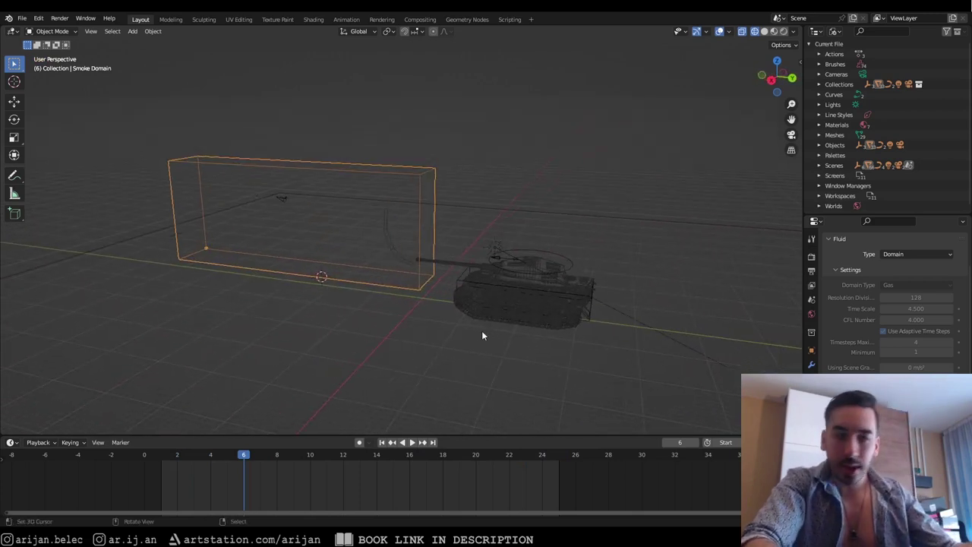